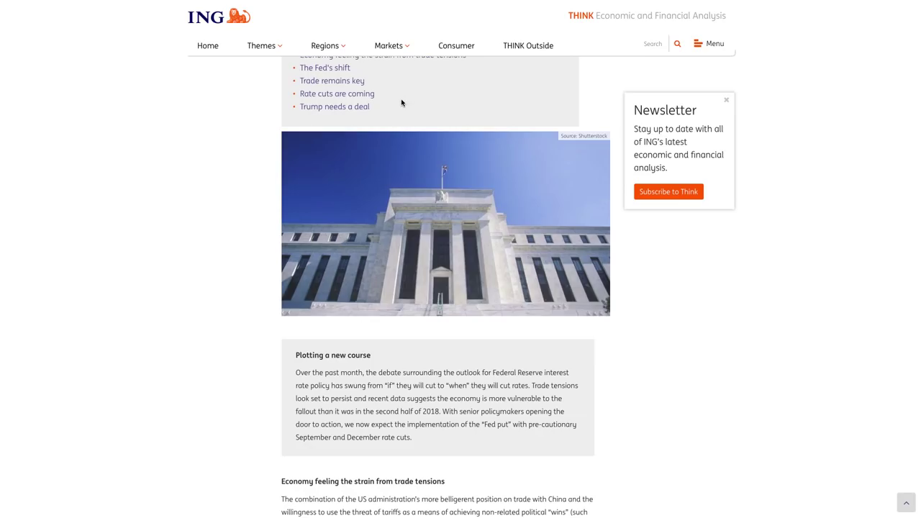
Scroll through the ING THINK 'Two US rate cuts this year' article back to its title and summary.
scroll(401, 100, "up", 6)
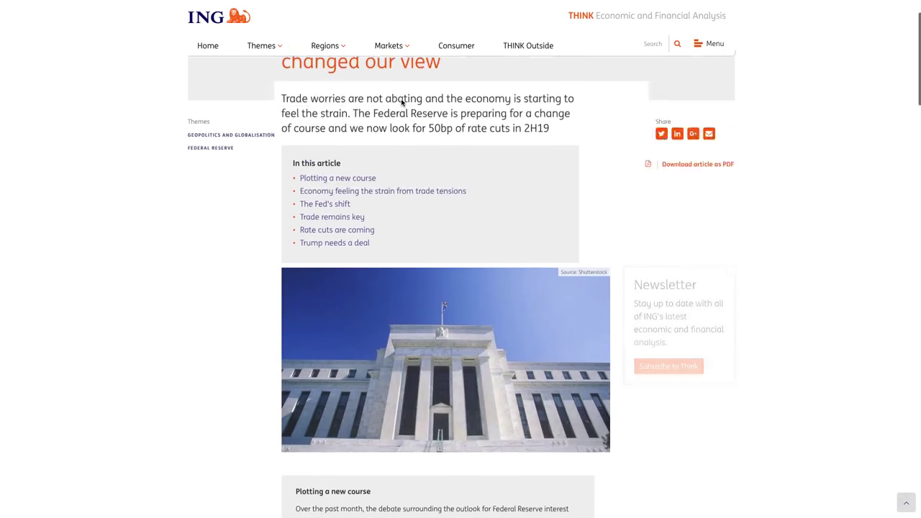
scroll(401, 99, "down", 1)
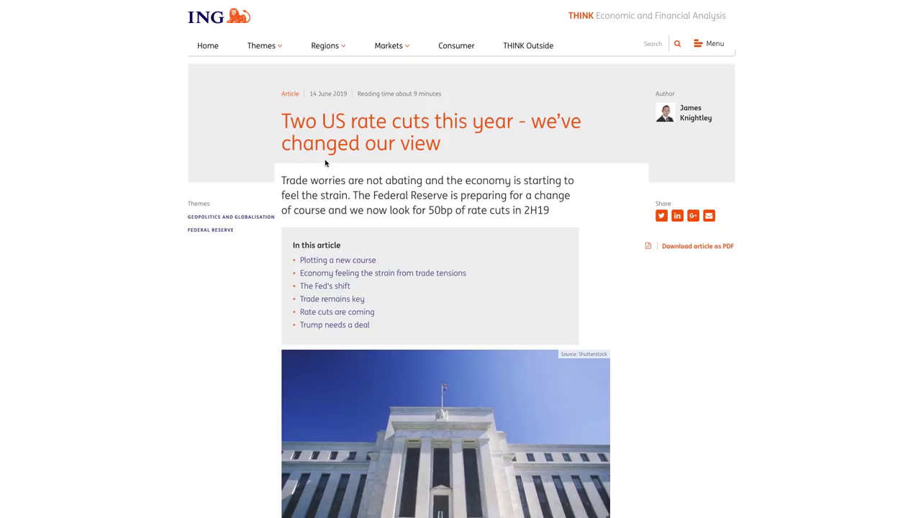
scroll(424, 309, "down", 2)
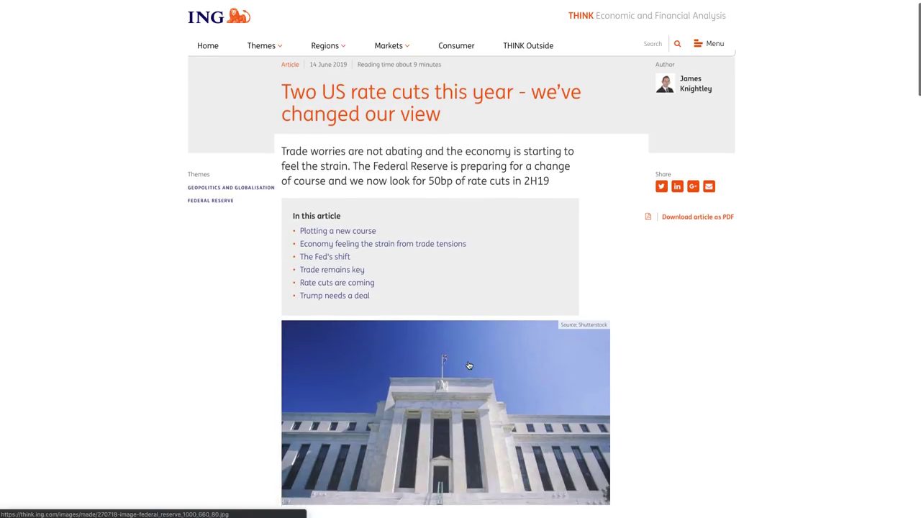
scroll(469, 366, "up", 2)
scroll(469, 366, "down", 1)
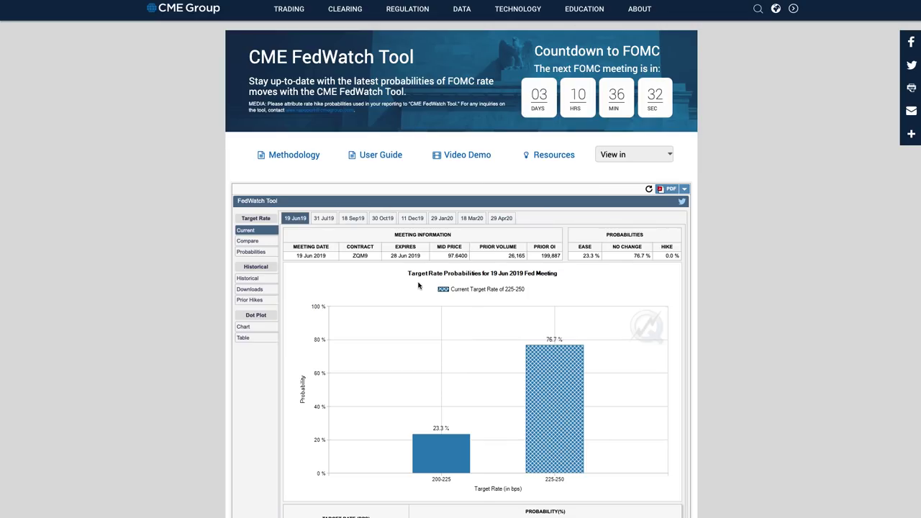
Load the FedWatch target-rate probabilities for the 31 Jul 2019 Fed meeting.
scroll(447, 283, "down", 1)
scroll(447, 283, "up", 1)
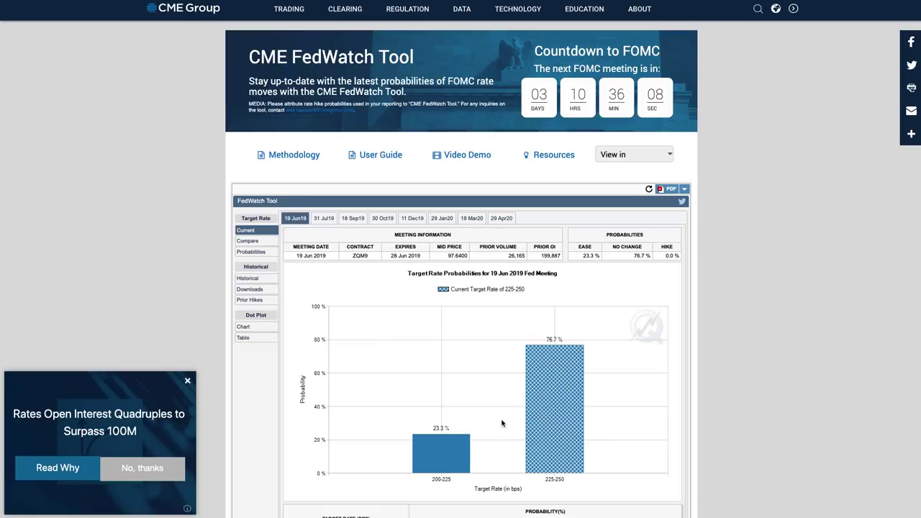
left_click(324, 221)
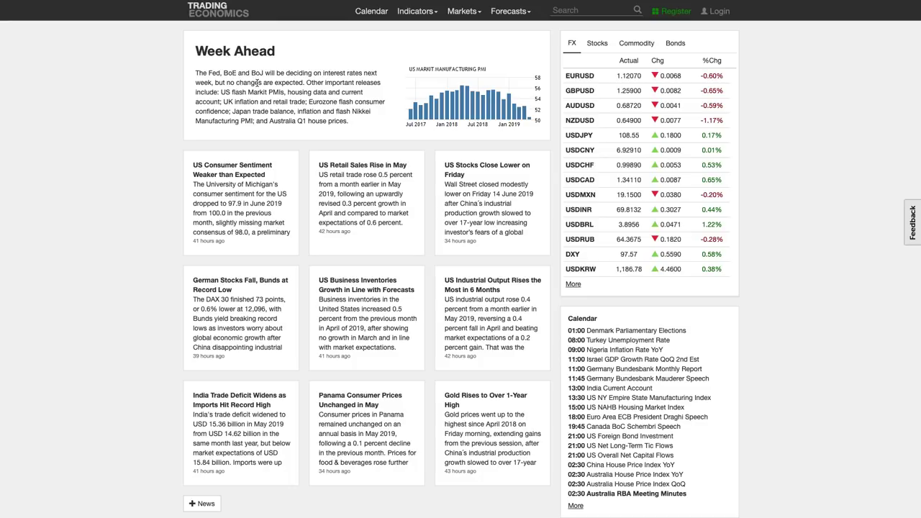
Highlight 'no changes are expected' and 'Japan trade balance' in the Week Ahead summary.
left_click_drag(227, 83, 301, 83)
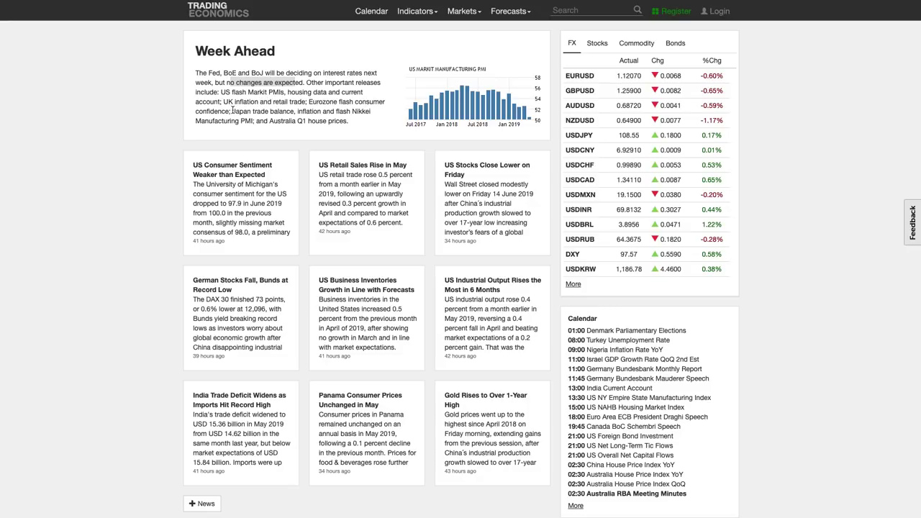
left_click_drag(233, 110, 321, 113)
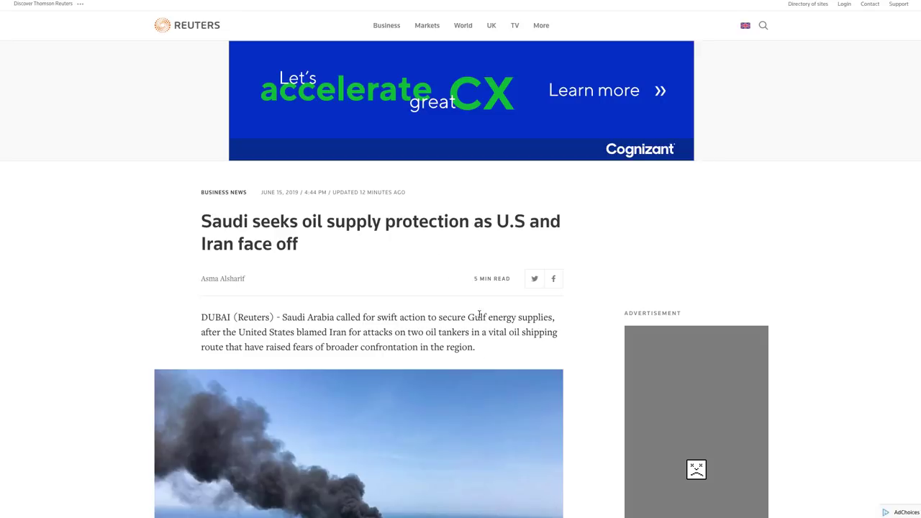
Scroll through the Reuters Saudi oil-supply article and return to its headline.
scroll(360, 306, "down", 1)
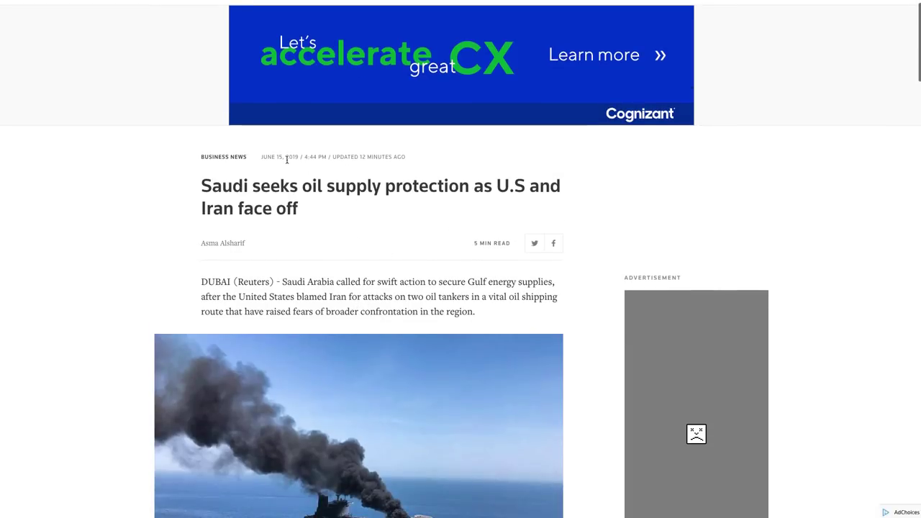
scroll(329, 208, "up", 1)
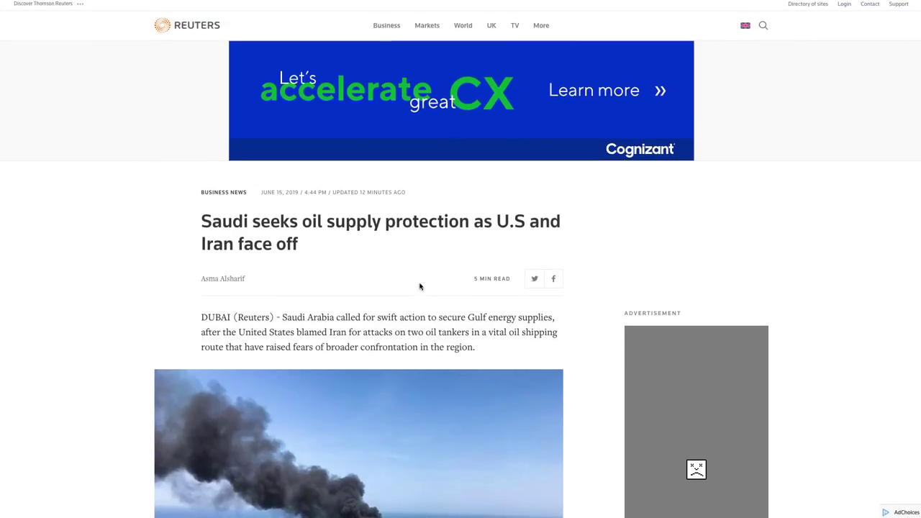
scroll(421, 315, "down", 1)
scroll(421, 315, "down", 2)
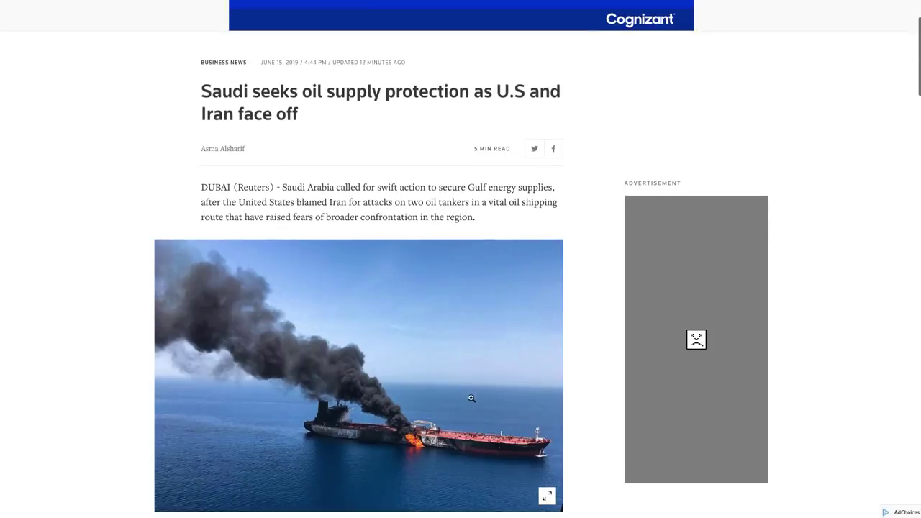
scroll(468, 261, "up", 3)
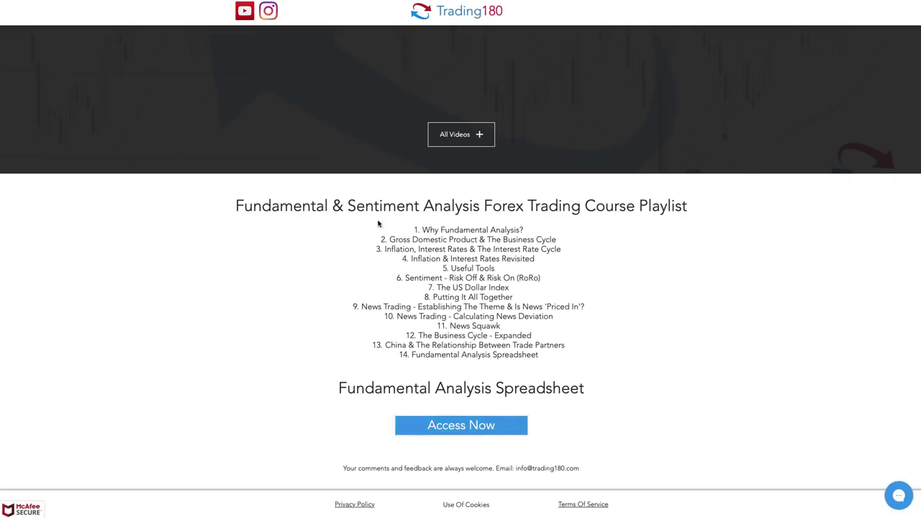
scroll(475, 224, "up", 5)
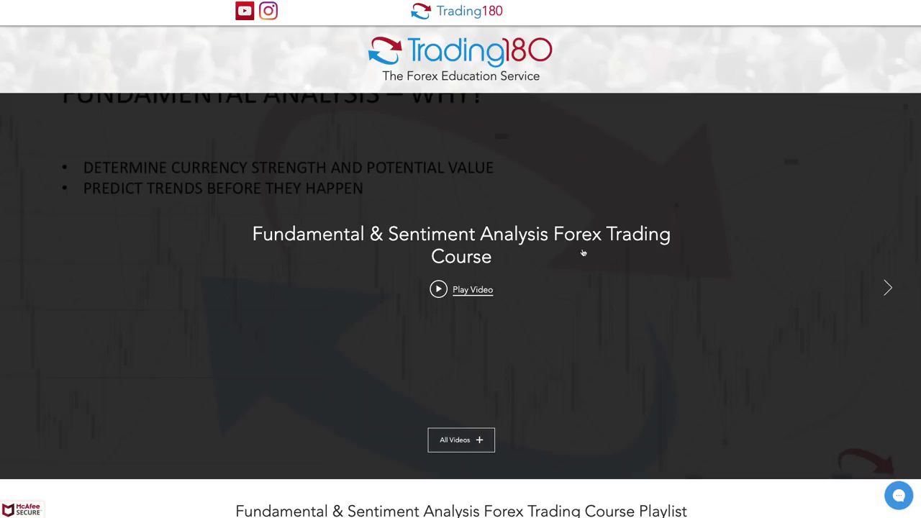
Expand the course's full video gallery, browse its lesson cards, and scroll down to the 14-lesson playlist.
scroll(573, 252, "down", 3)
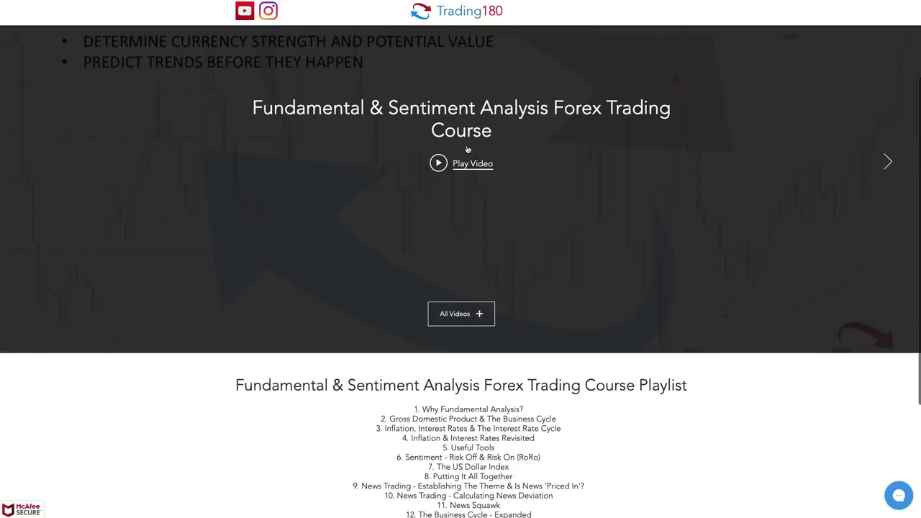
left_click(468, 324)
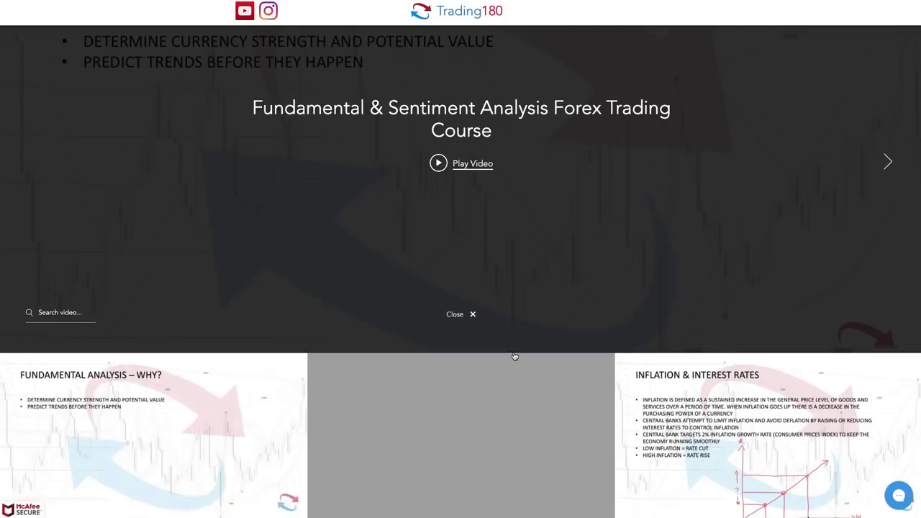
scroll(514, 353, "down", 2)
left_click(910, 361)
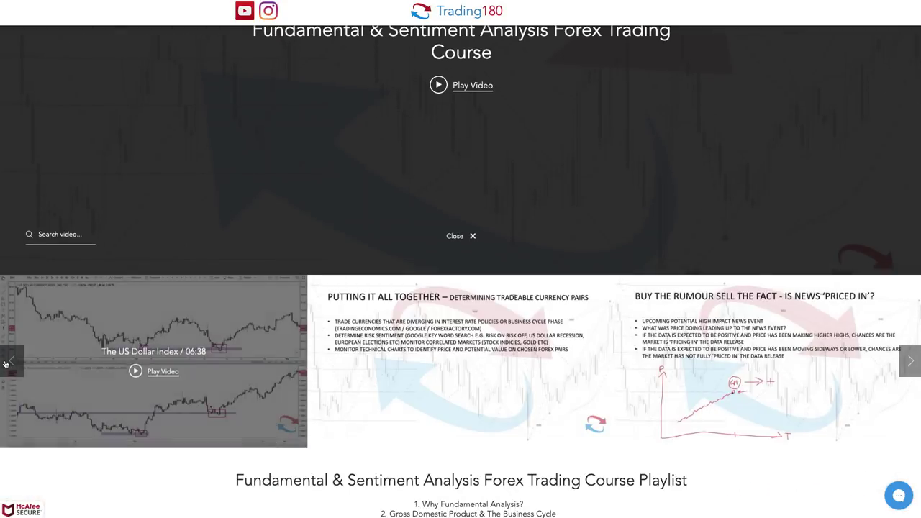
left_click(6, 362)
left_click(6, 363)
scroll(496, 393, "down", 3)
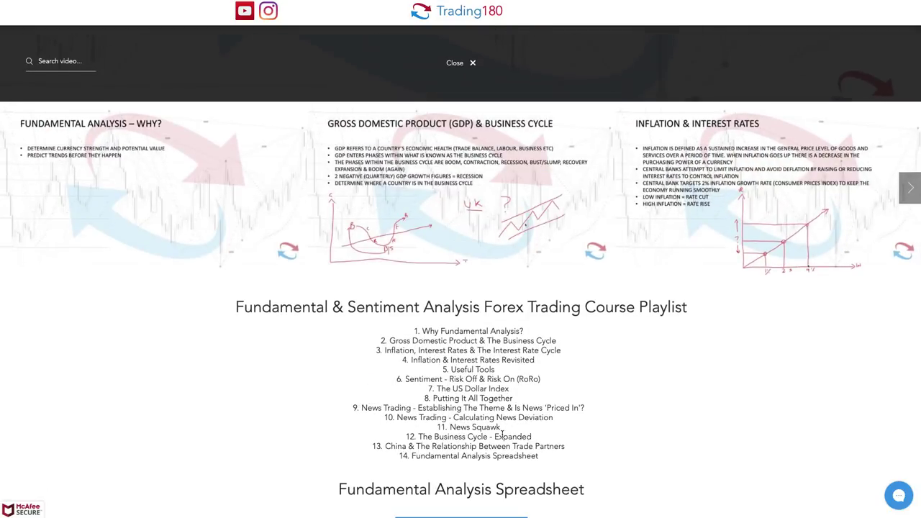
scroll(502, 435, "down", 1)
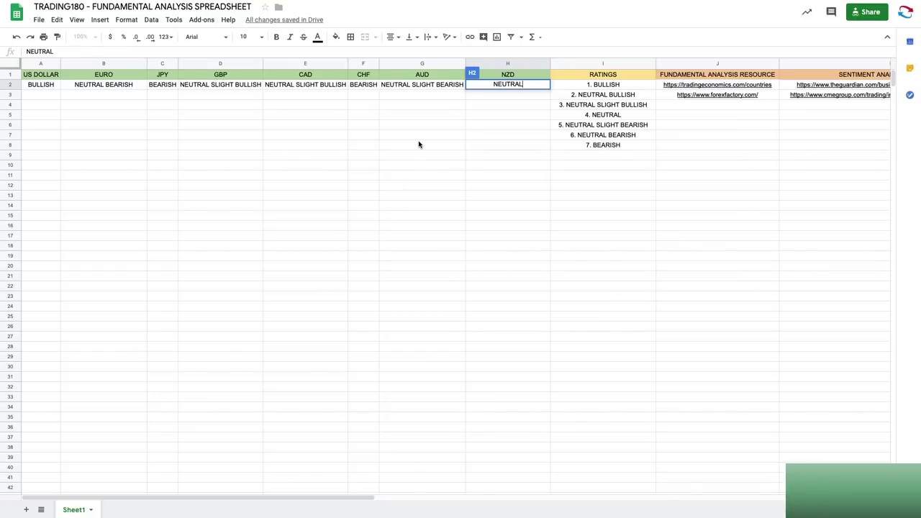
Commit NEUTRAL in cell H2 by selecting G8.
left_click(419, 144)
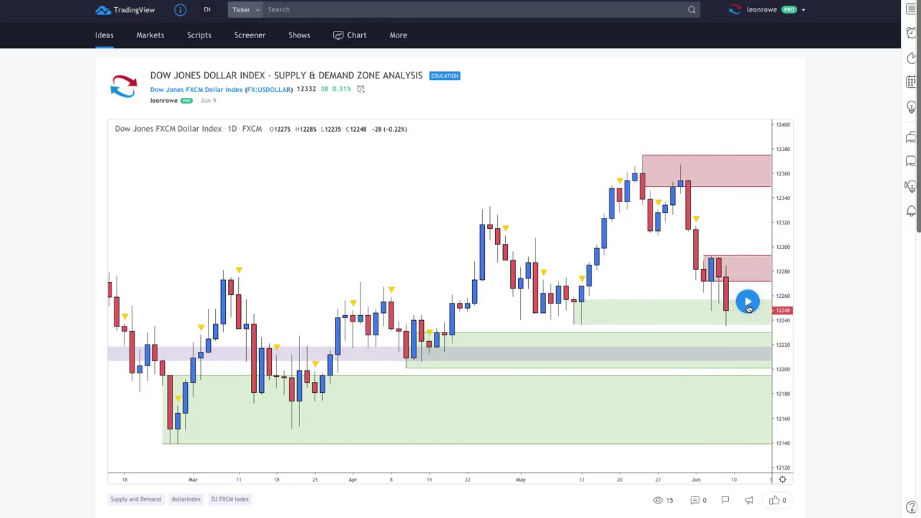
Play the idea chart to reveal the June bars rising to 12332 inside the yellow zone.
left_click(749, 305)
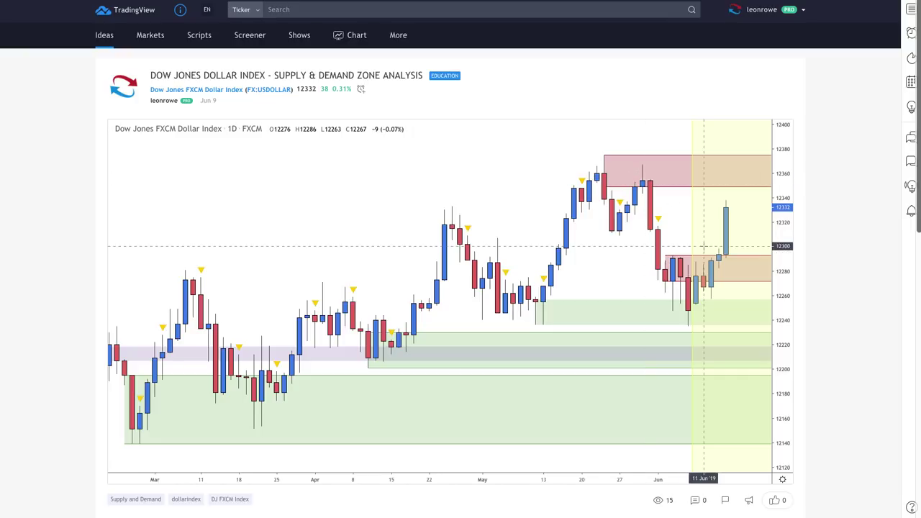
mouse_move(249, 34)
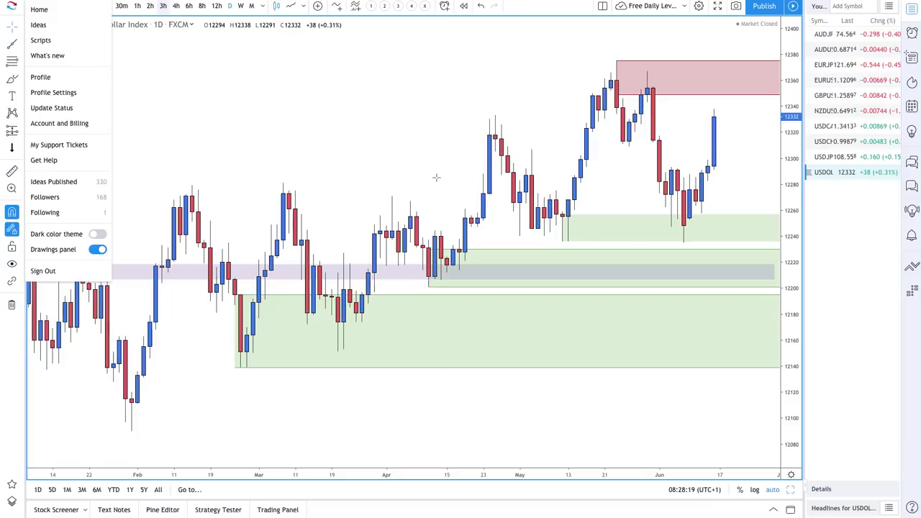
Place a Fib Retracement across the last candles of the USDOLLAR daily chart.
scroll(684, 216, "up", 3)
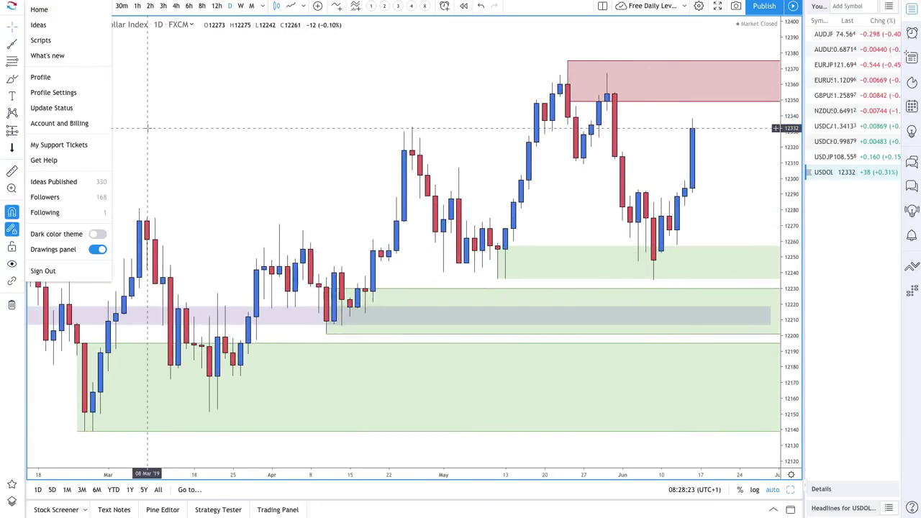
left_click(9, 64)
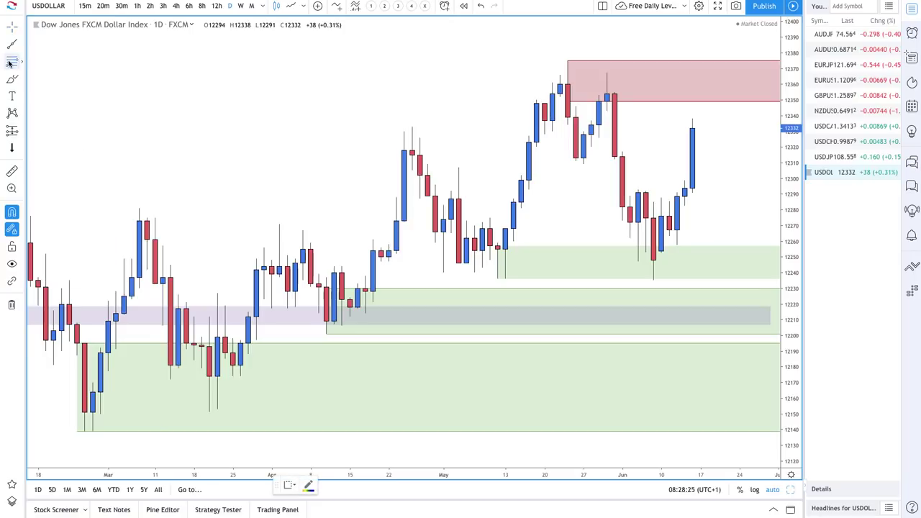
left_click(8, 63)
left_click(69, 242)
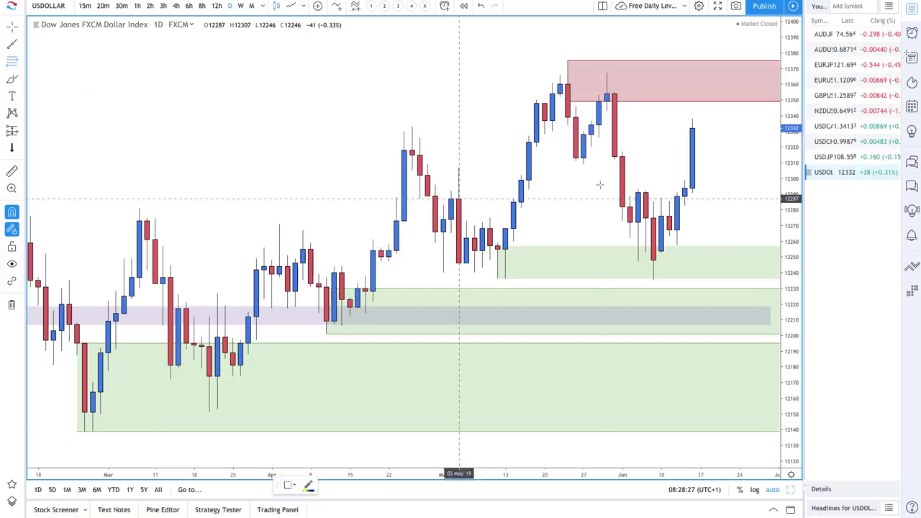
left_click(669, 216)
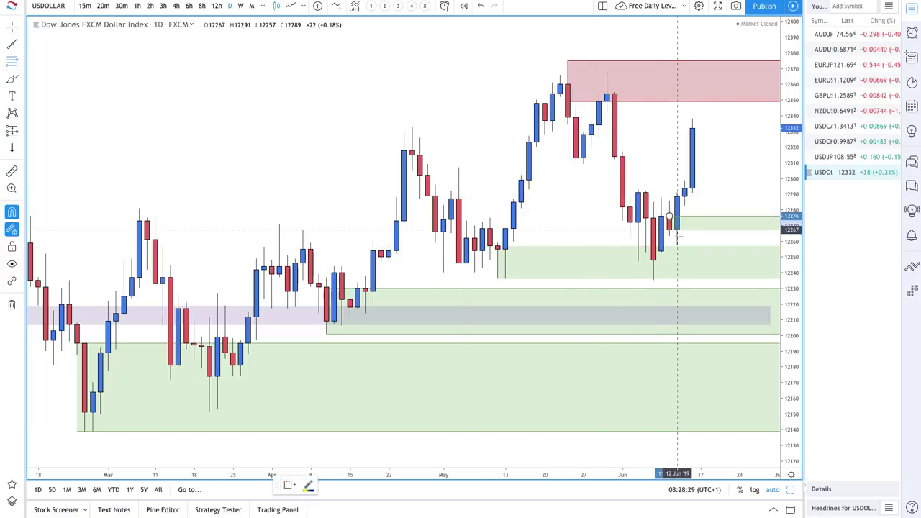
left_click(677, 244)
Brush a projected path falling from the latest candle into the upper green demand zone.
left_click_drag(627, 238, 373, 187)
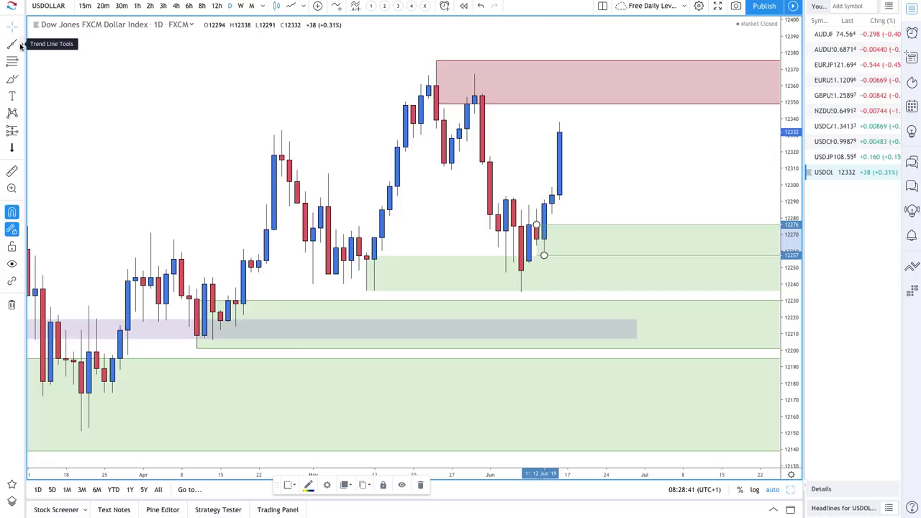
left_click(11, 78)
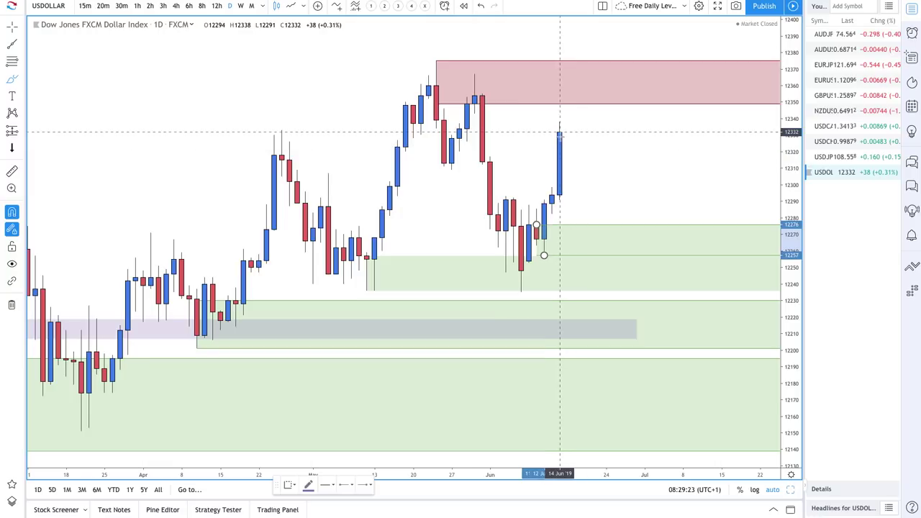
mouse_move(560, 132)
left_mouse_down()
mouse_move(591, 231)
mouse_move(612, 231)
mouse_move(644, 182)
mouse_move(644, 199)
left_mouse_up()
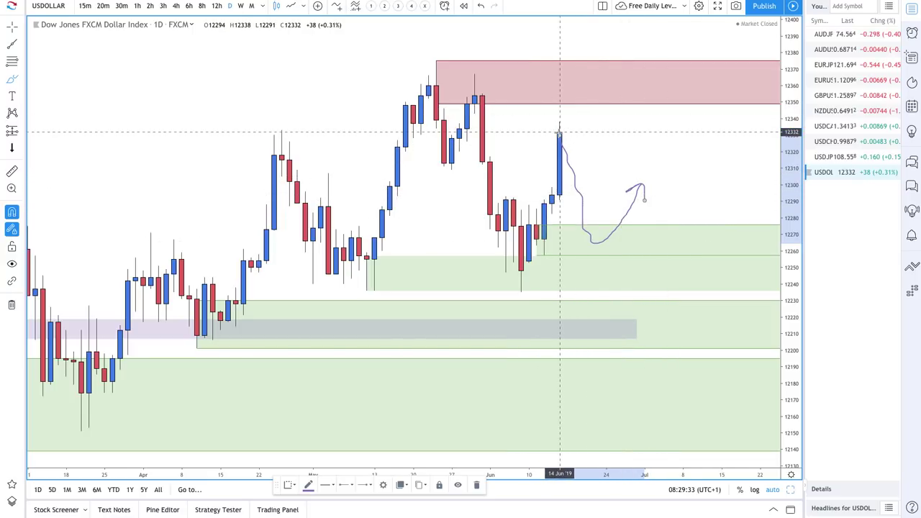
Brush a second path rising from the latest candle into the red supply zone and curling down.
mouse_move(559, 134)
left_mouse_down()
mouse_move(598, 72)
mouse_move(634, 86)
mouse_move(650, 132)
mouse_move(638, 120)
mouse_move(647, 130)
mouse_move(653, 115)
left_mouse_up()
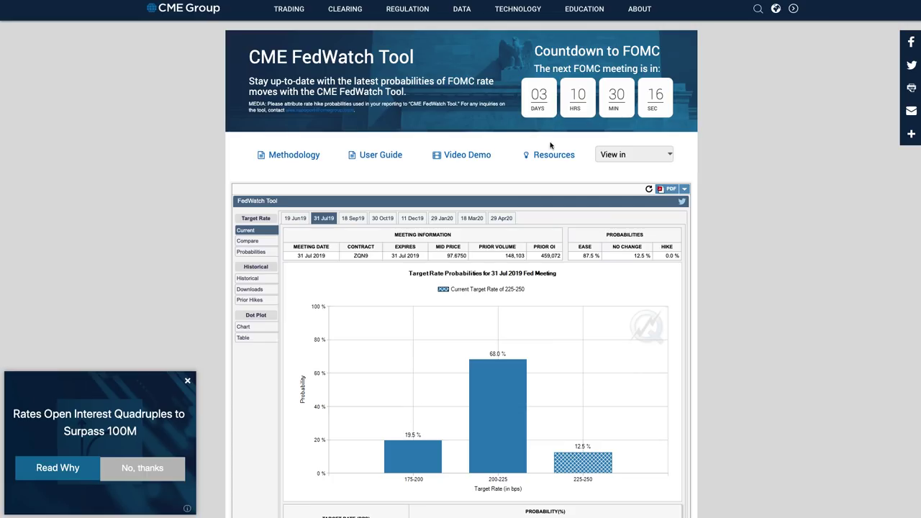
Switch the FedWatch meeting information to the 19 Jun 2019 FOMC meeting.
left_click(295, 219)
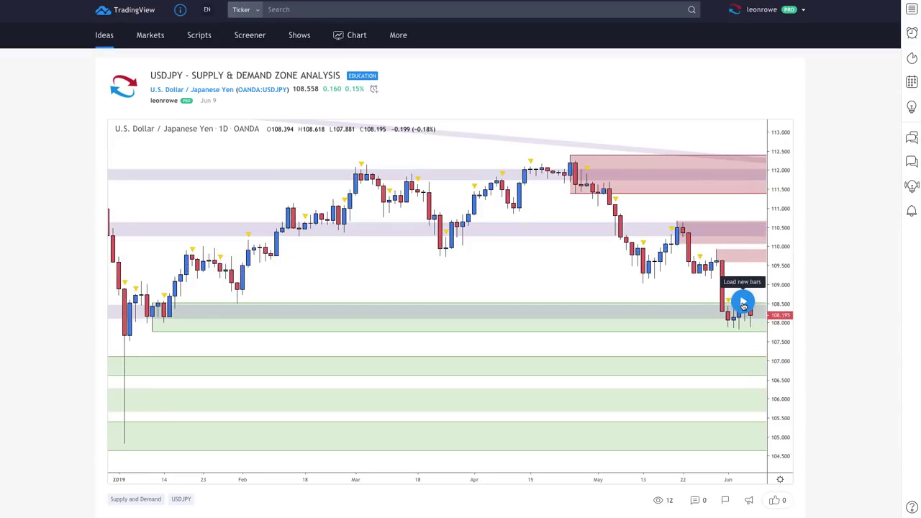
Load the newest bars on the USDJPY idea chart and zoom in close from mid-May onward.
left_click(744, 304)
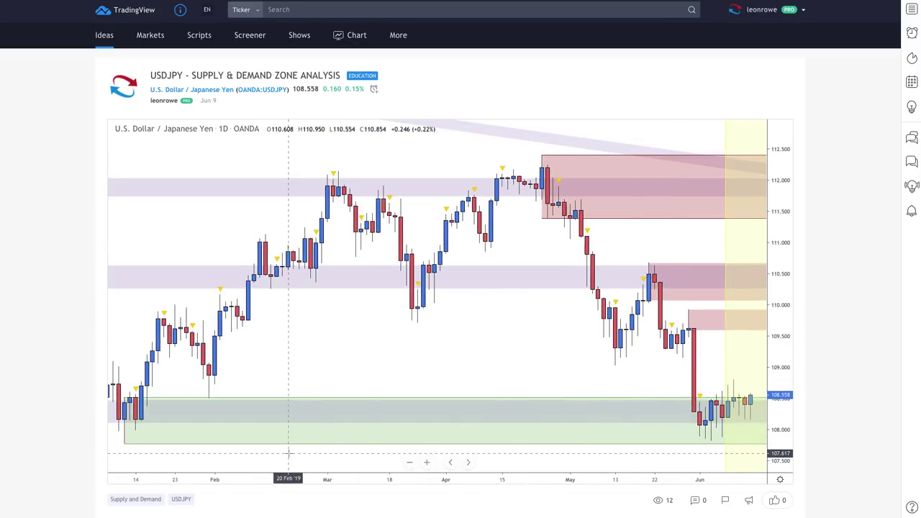
left_click(427, 463)
left_click(427, 463)
left_click(427, 462)
left_click(427, 462)
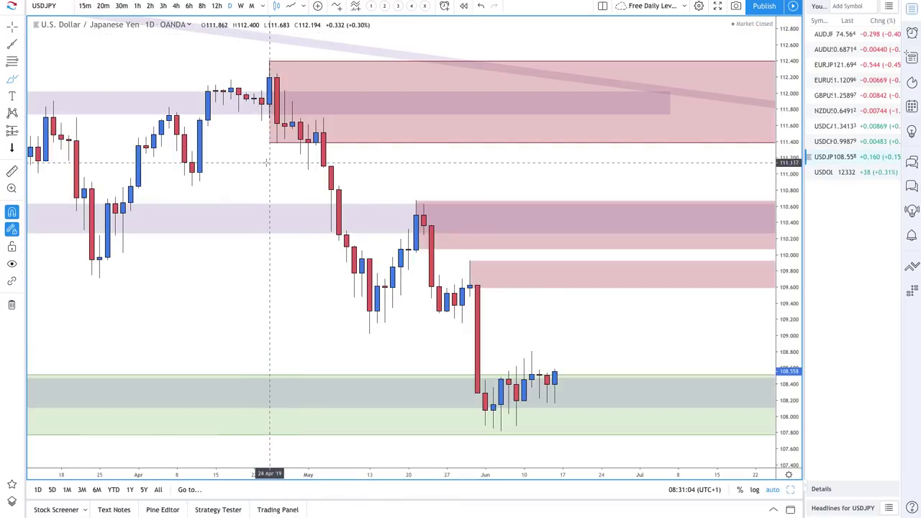
Scroll the USDJPY daily chart with its supply and demand zones in the chart workspace.
scroll(481, 324, "down", 5)
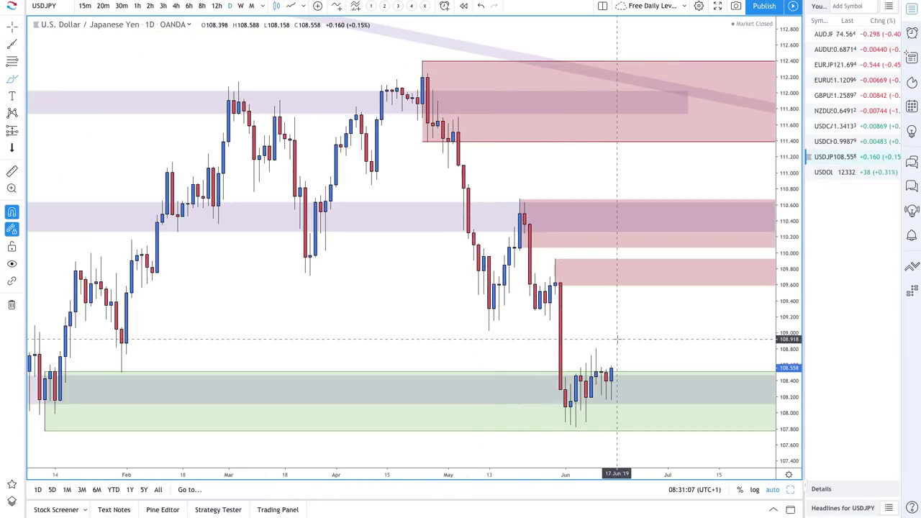
Zoom out to show every USDJPY zone from early 2019 down to 104.5, then select the Brush tool.
scroll(612, 331, "up", 1)
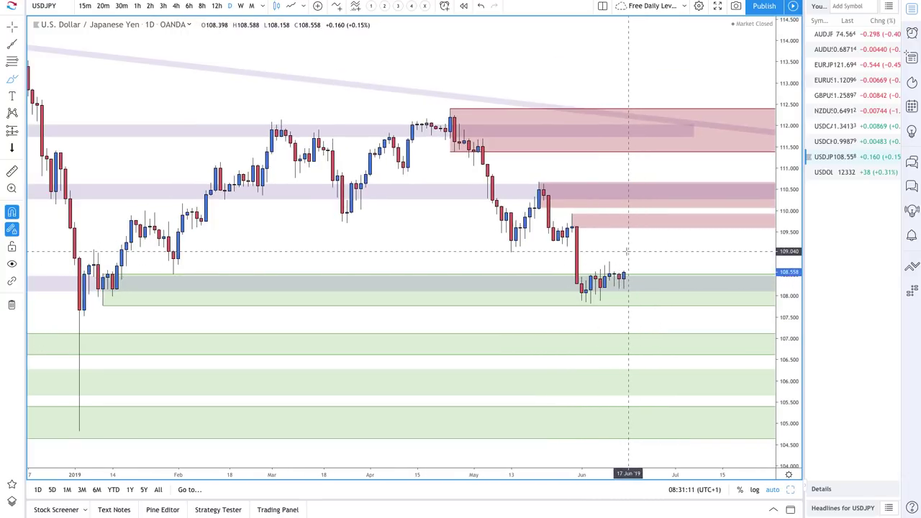
scroll(624, 254, "up", 1)
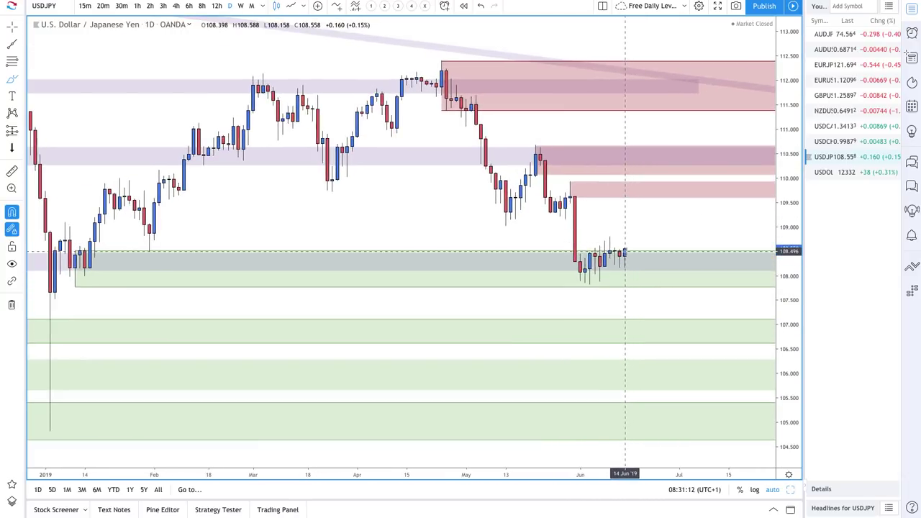
left_click(12, 79)
left_click(54, 79)
Sketch a trial path toward 107.0, then add a Supply Zone rectangle at about 108.4–108.8.
mouse_move(625, 255)
left_mouse_down()
mouse_move(634, 333)
mouse_move(664, 276)
left_mouse_up()
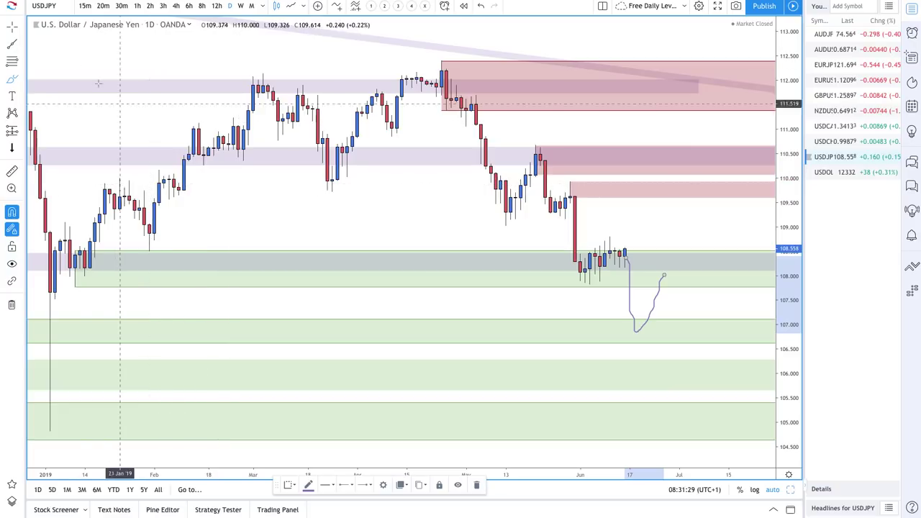
key("Escape")
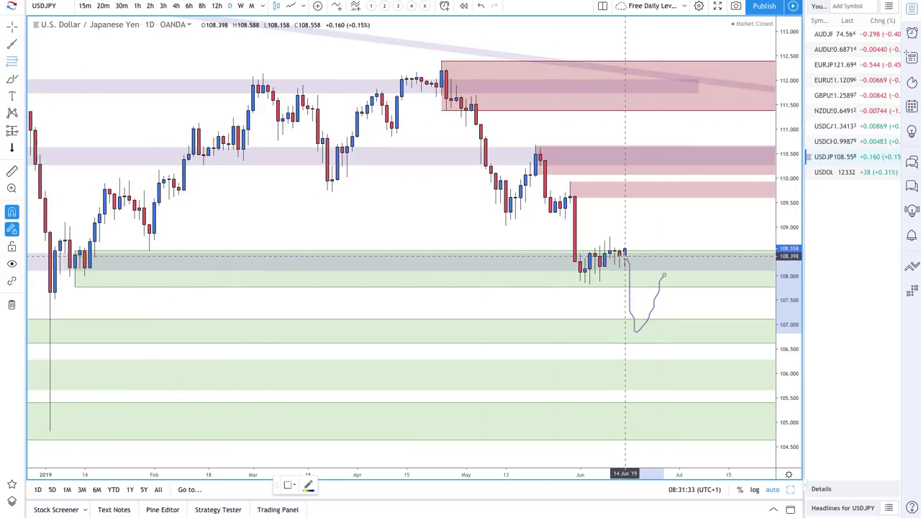
left_click_drag(625, 257, 609, 237)
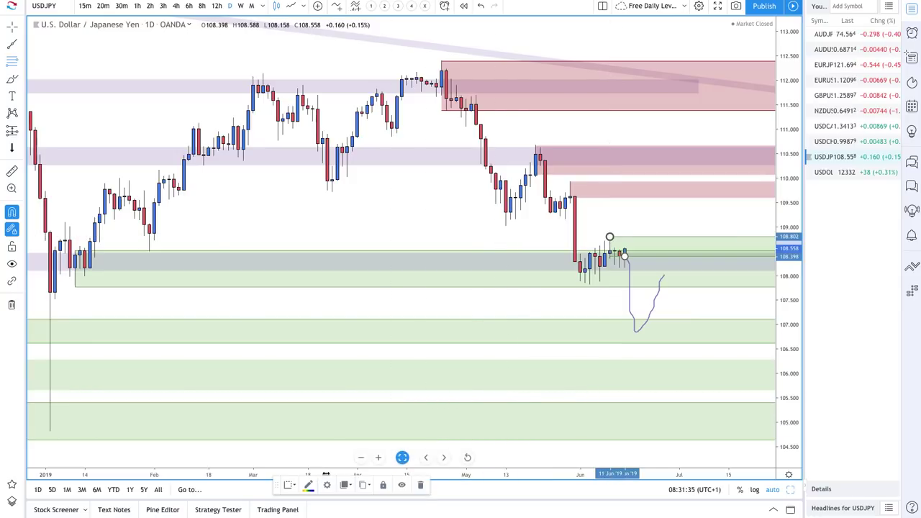
left_click(290, 486)
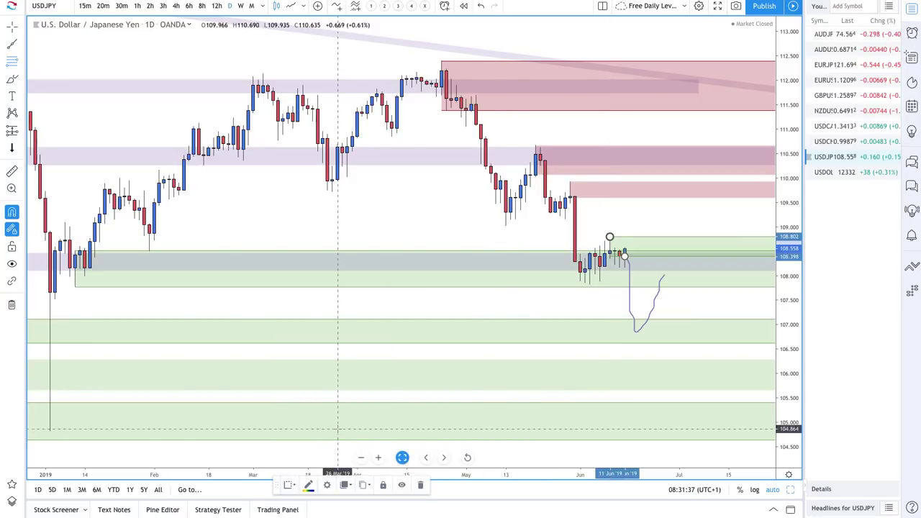
left_click(338, 426)
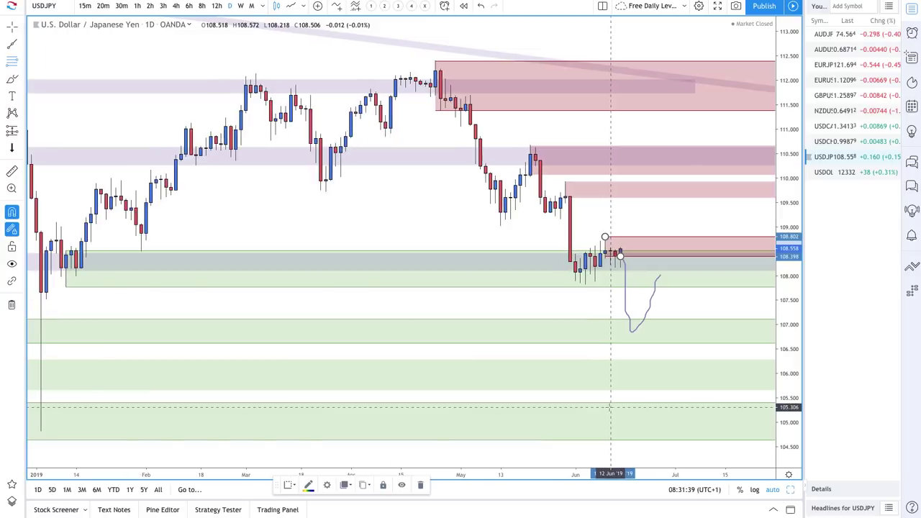
Discard an unfinished extra rectangle and delete the trial projected path.
mouse_move(611, 407)
left_mouse_down()
mouse_move(631, 362)
mouse_move(631, 336)
left_mouse_up()
key("Escape")
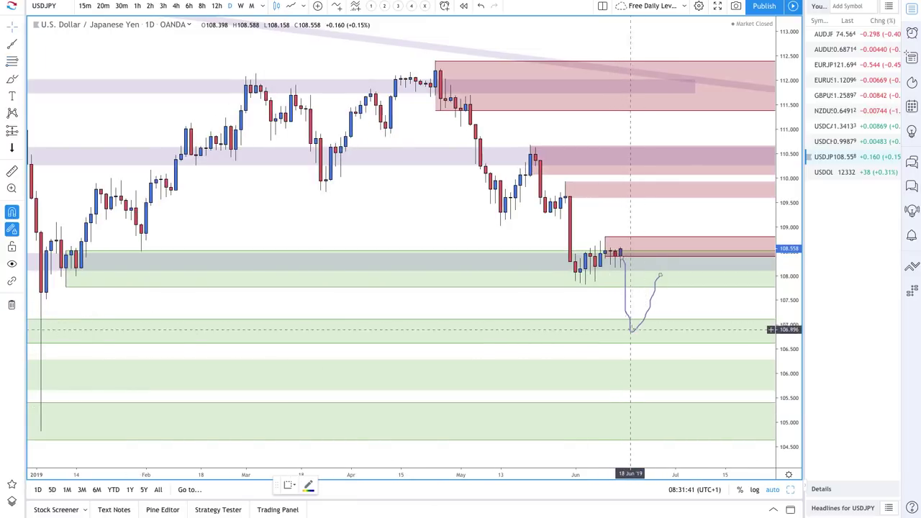
left_click(407, 288)
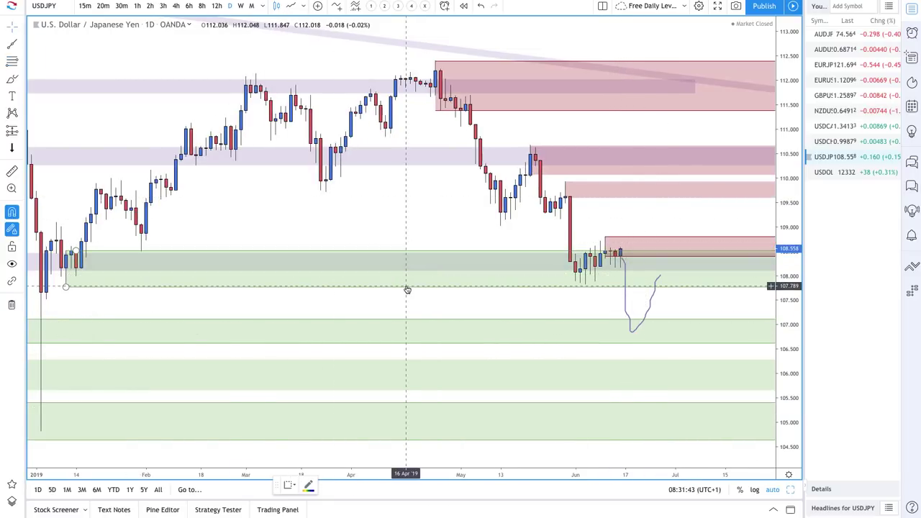
left_click(627, 314)
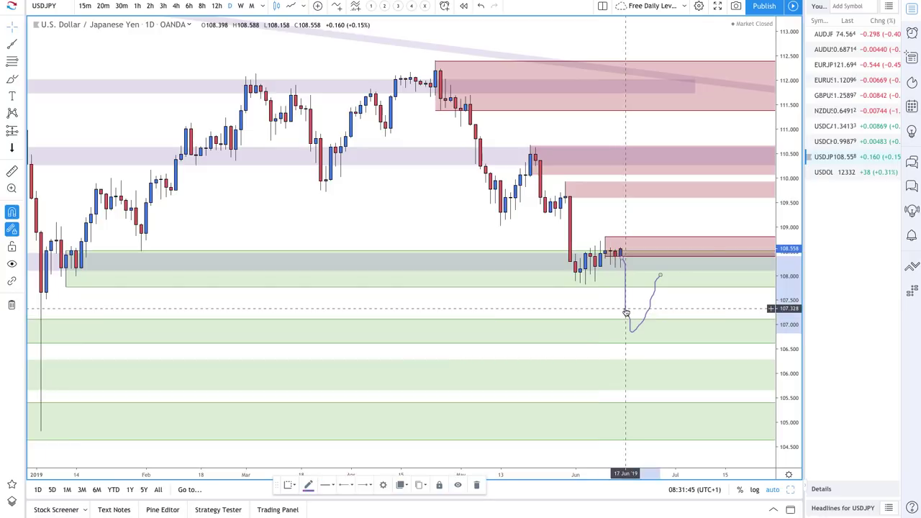
key("Delete")
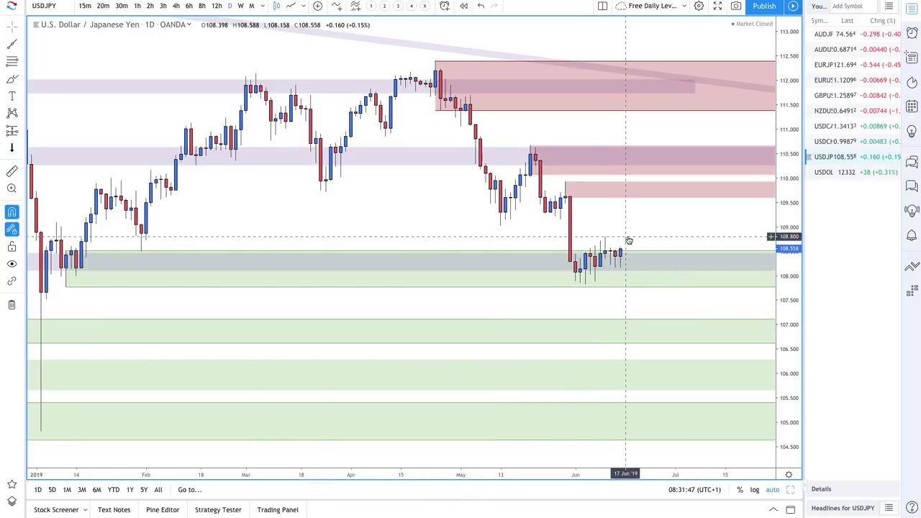
left_click(12, 79)
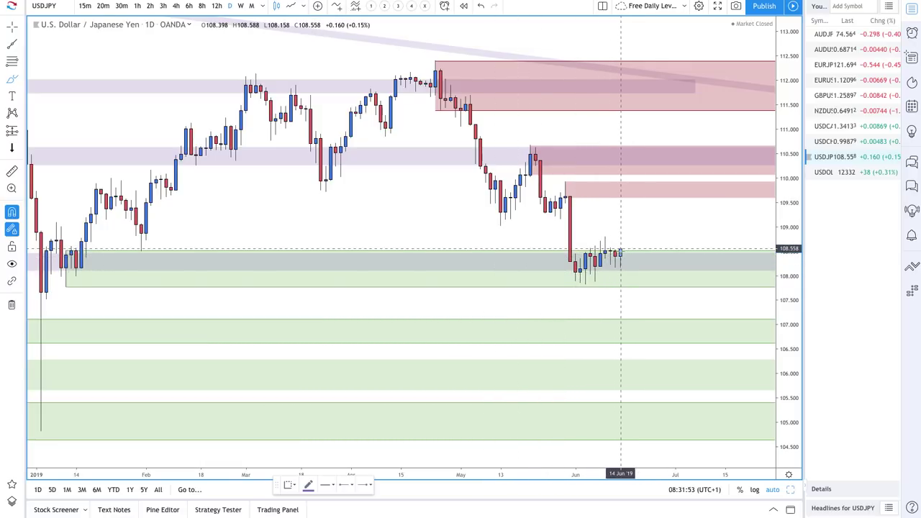
Sketch two paths from the last USDJPY candle: one rising, one dipping then recovering.
mouse_move(622, 252)
left_mouse_down()
mouse_move(640, 211)
mouse_move(650, 216)
left_mouse_up()
mouse_move(621, 252)
left_mouse_down()
mouse_move(631, 268)
mouse_move(671, 252)
mouse_move(675, 260)
left_mouse_up()
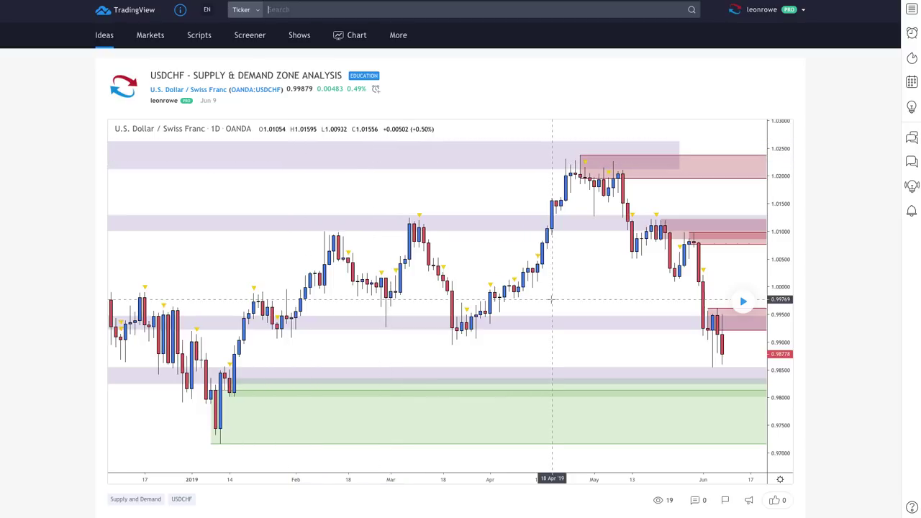
Load the USDCHF idea's newest bars, then return to the chart workspace on USDCHF.
left_click(742, 303)
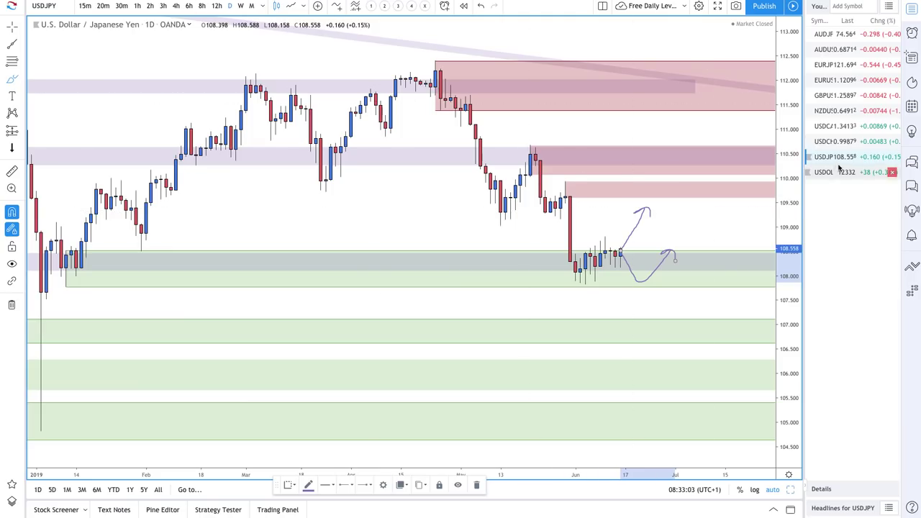
left_click(837, 142)
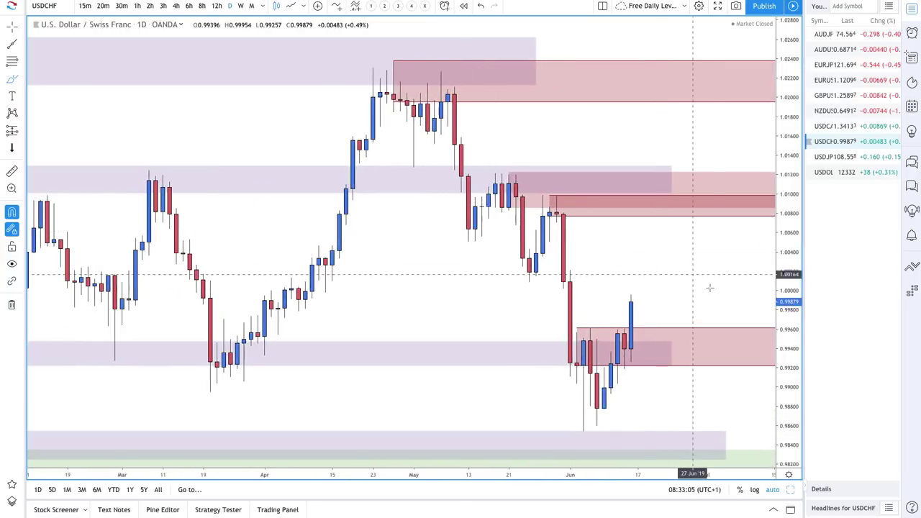
Delete the red 0.9922–0.9962 zone and add a Demand Zone rectangle at 0.9854–0.9914.
left_click(657, 330)
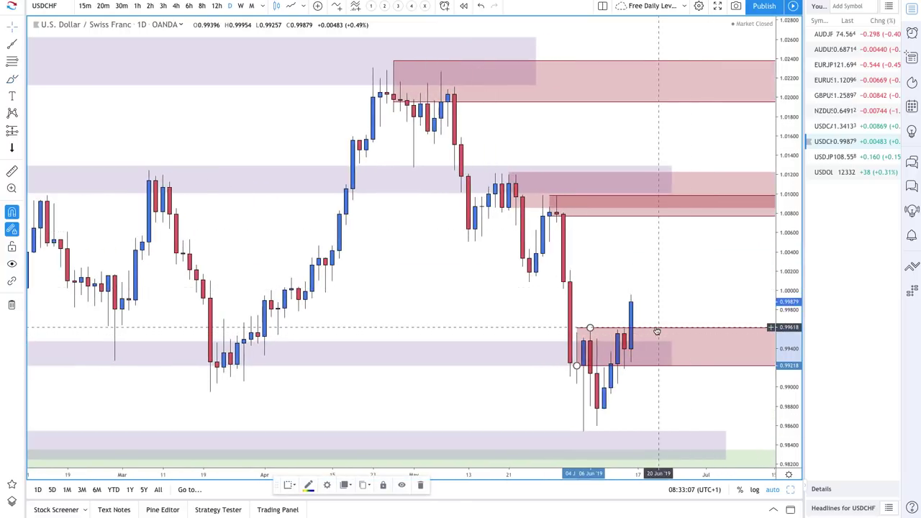
key("Delete")
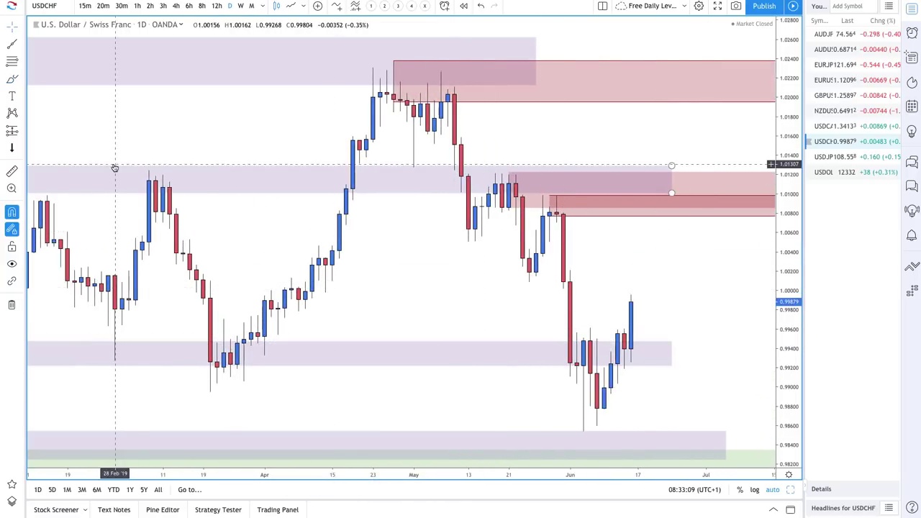
left_click(12, 64)
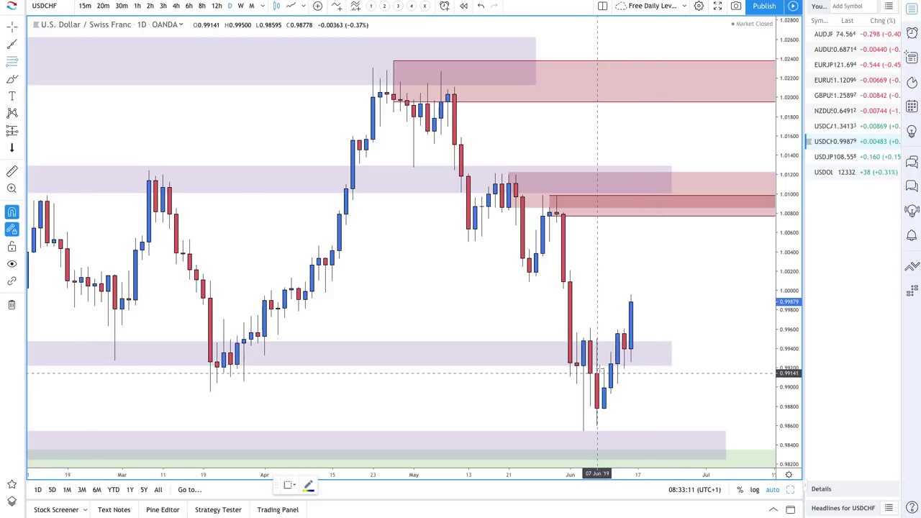
left_click_drag(597, 373, 584, 432)
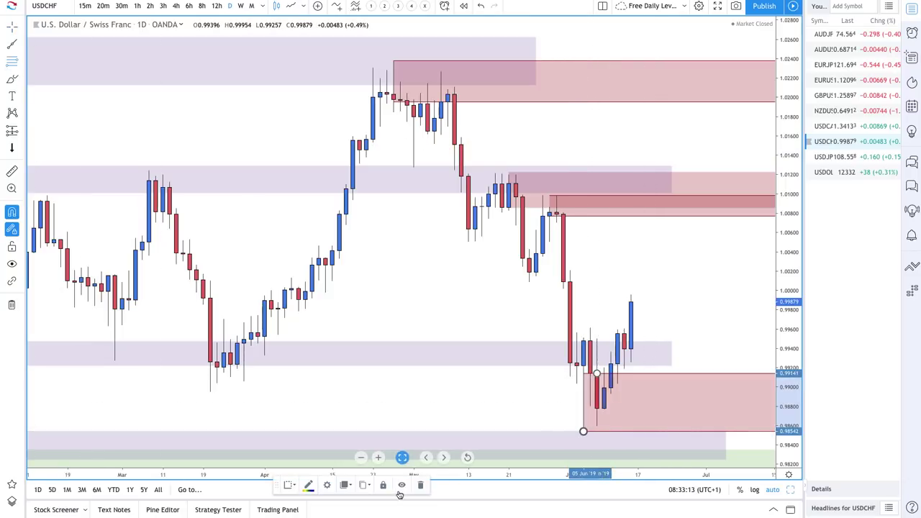
left_click(288, 487)
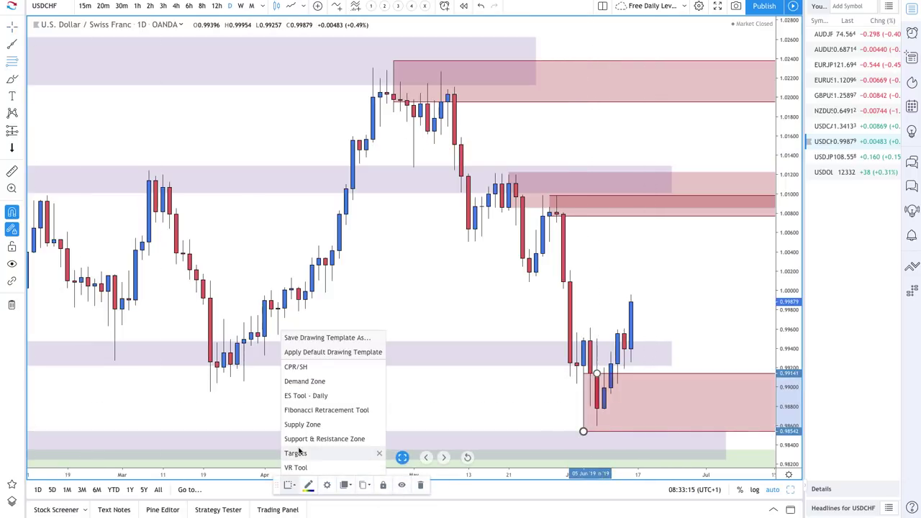
left_click(302, 381)
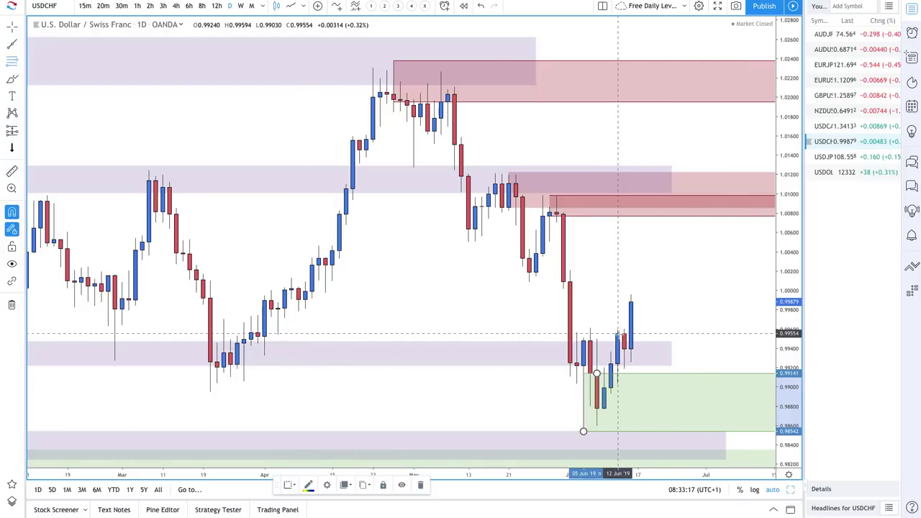
Draw a second demand zone around 0.9918–0.9955 and zoom out to view both.
left_click_drag(618, 334, 625, 370)
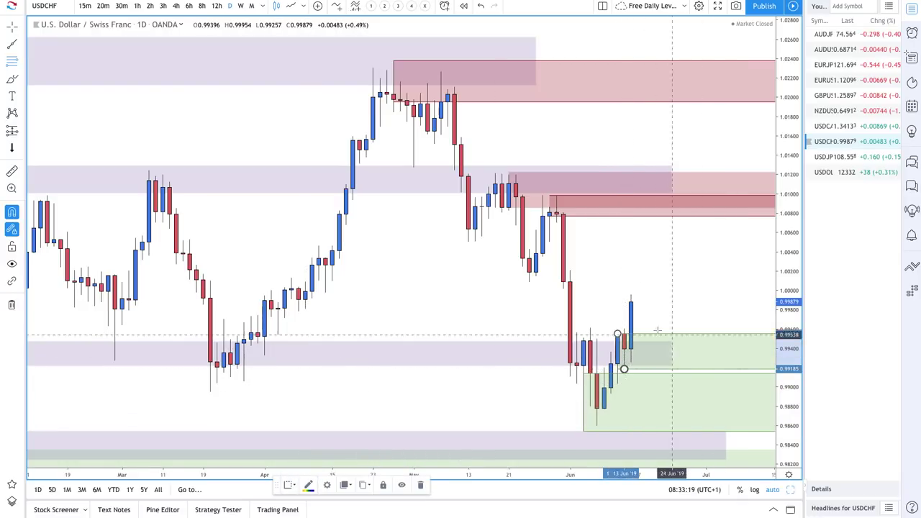
scroll(631, 349, "up", 2)
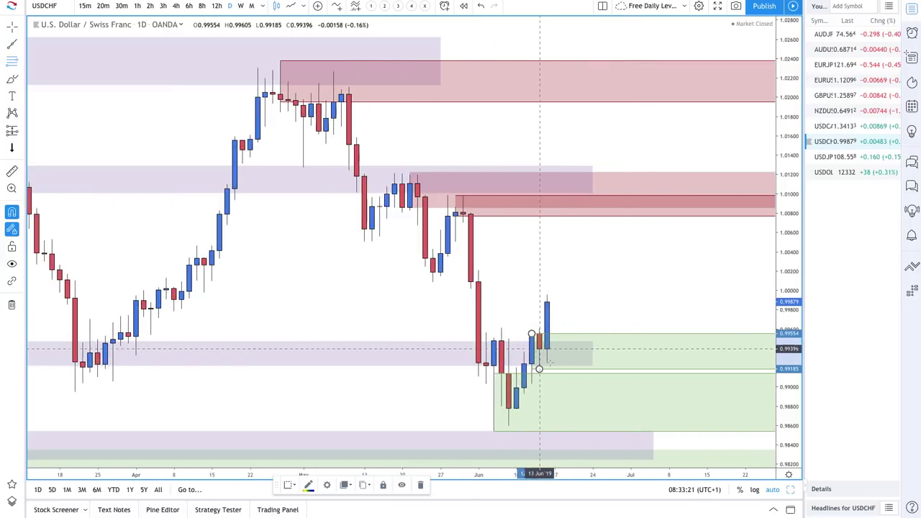
scroll(552, 372, "down", 3)
scroll(552, 371, "down", 2)
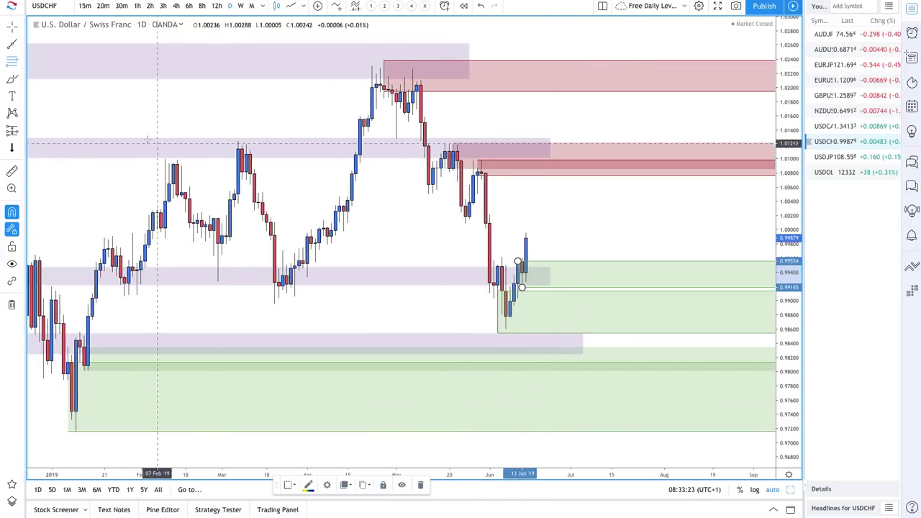
left_click(12, 81)
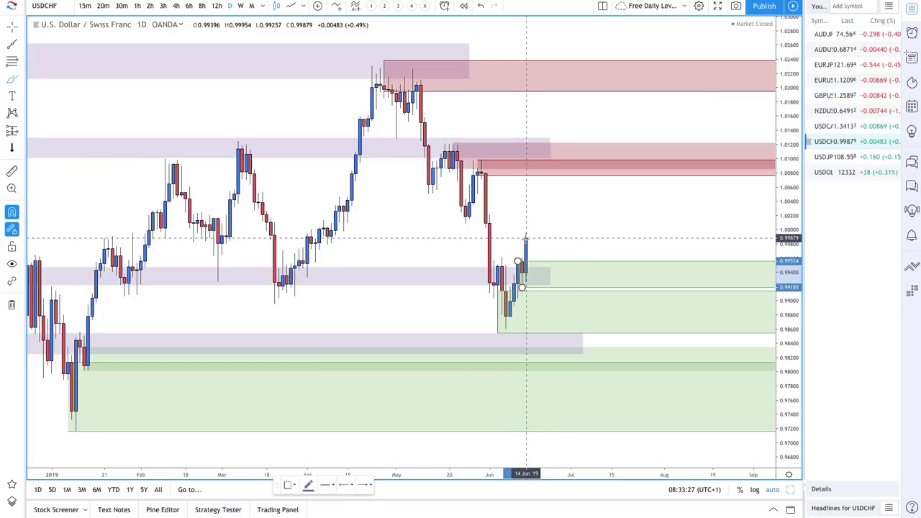
Sketch three USDCHF paths from the latest candle: a dip, a deeper dip through demand, and a rally.
mouse_move(527, 237)
left_mouse_down()
mouse_move(547, 242)
mouse_move(568, 268)
mouse_move(586, 272)
mouse_move(603, 249)
mouse_move(608, 261)
left_mouse_up()
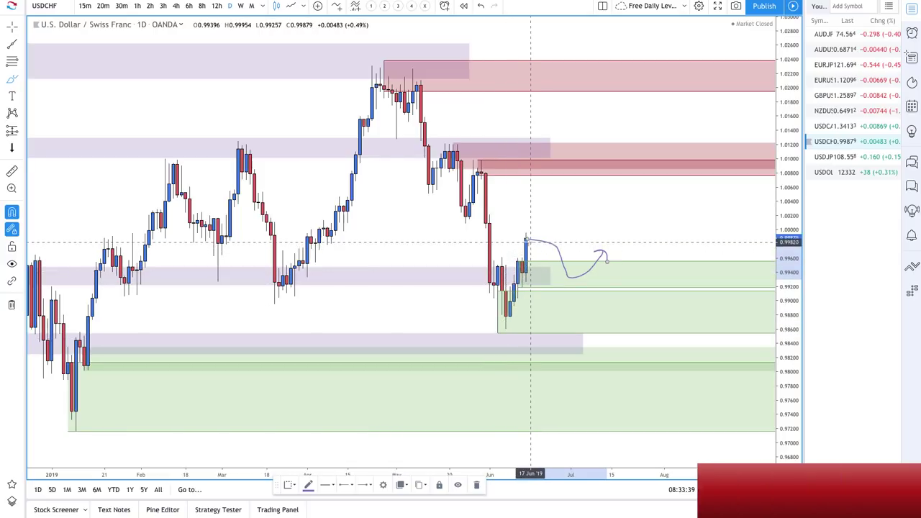
mouse_move(529, 240)
left_mouse_down()
mouse_move(559, 312)
mouse_move(599, 315)
mouse_move(623, 283)
mouse_move(616, 282)
mouse_move(631, 291)
left_mouse_up()
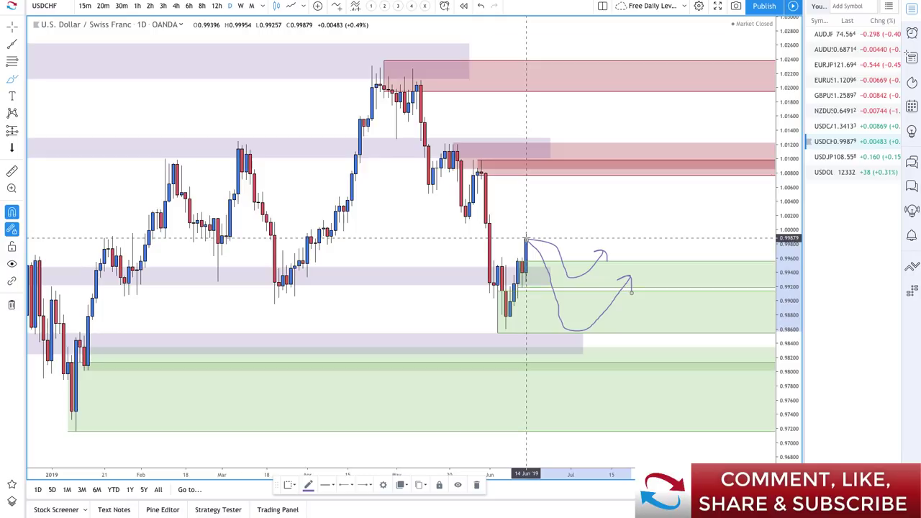
mouse_move(526, 238)
left_mouse_down()
mouse_move(559, 183)
mouse_move(603, 169)
mouse_move(620, 191)
mouse_move(616, 203)
left_mouse_up()
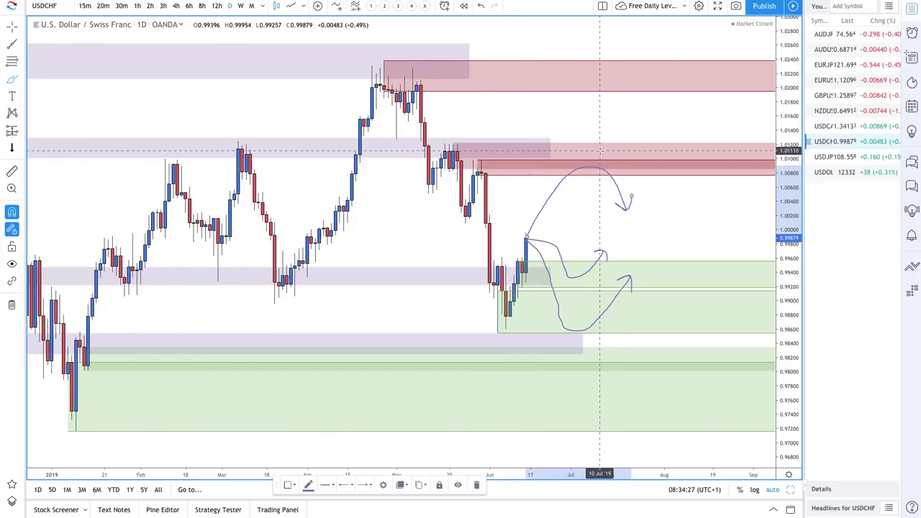
Zoom the USDCHF chart in and out to review its zones and projected paths.
scroll(585, 256, "down", 5)
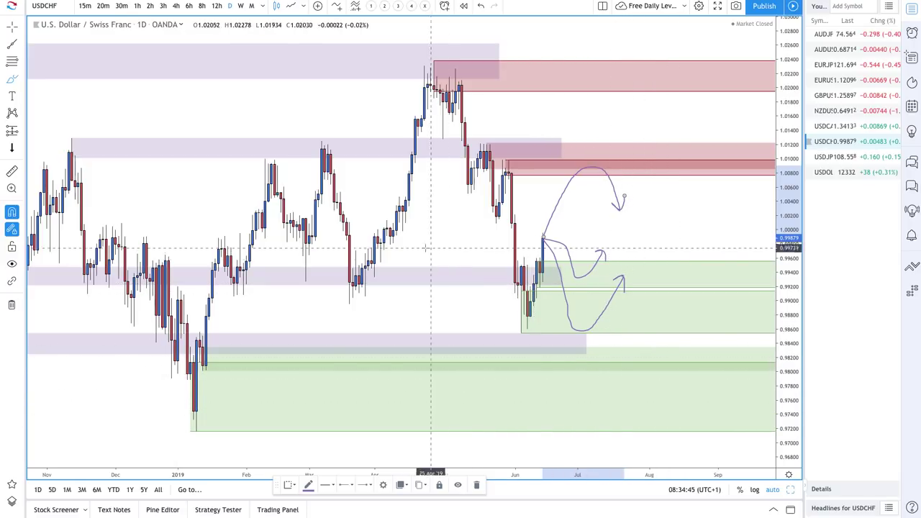
scroll(537, 211, "down", 2)
scroll(517, 250, "up", 2)
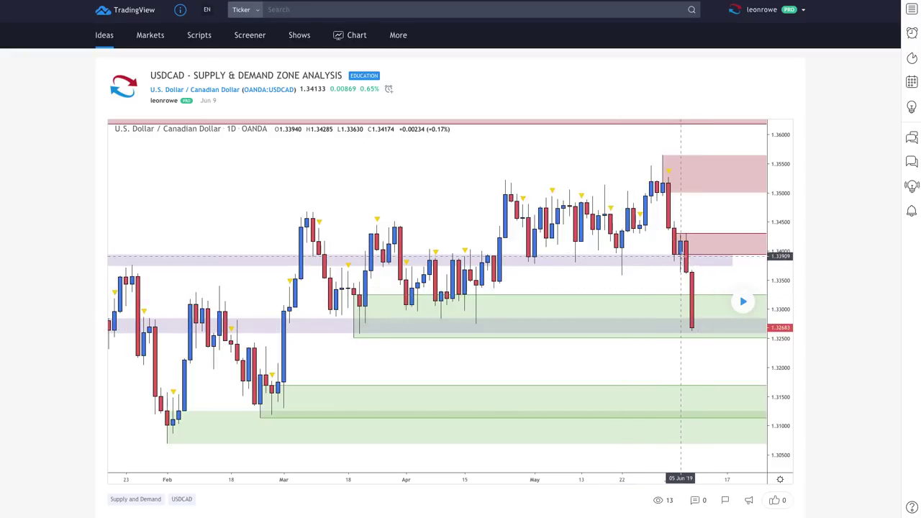
Load the newer bars on the USDCAD idea chart, extending price to 1.34133.
left_click(742, 303)
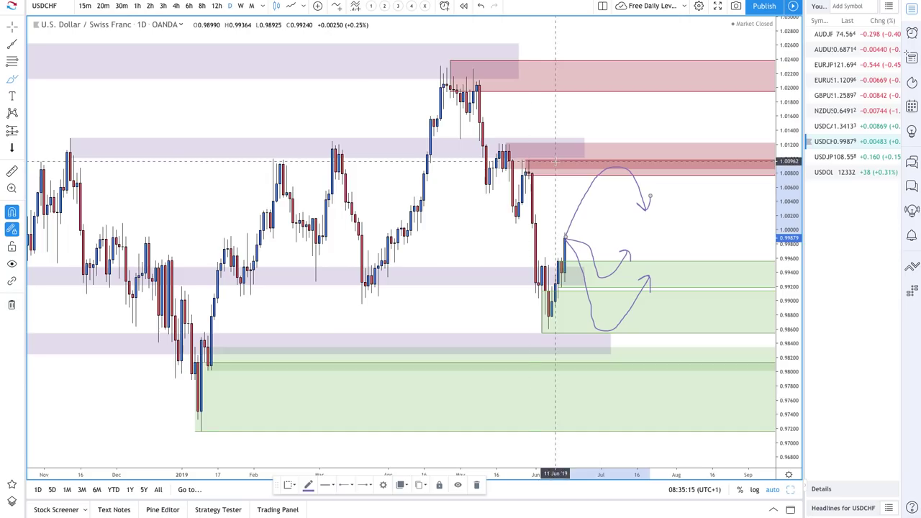
Switch to USDCAD and mark the 1.32506–1.35650 March-to-May range with the VR Tool template.
key("Up")
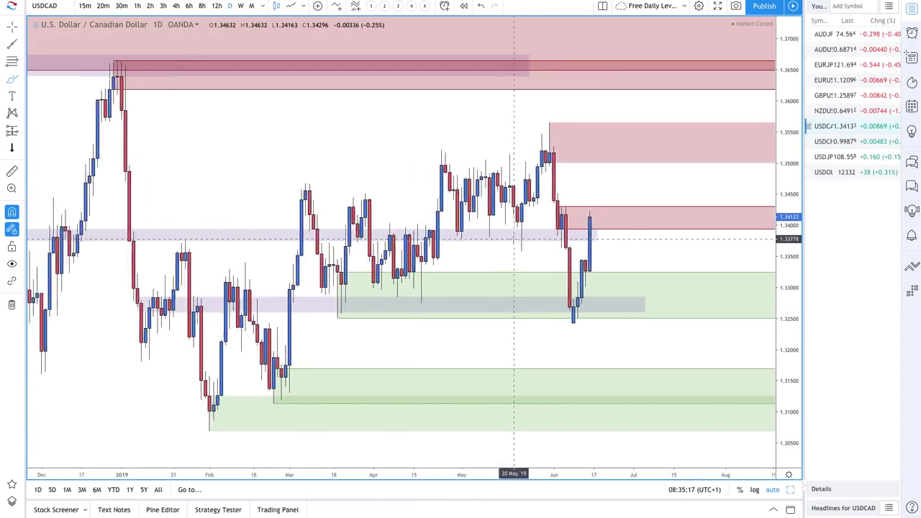
scroll(513, 238, "up", 3)
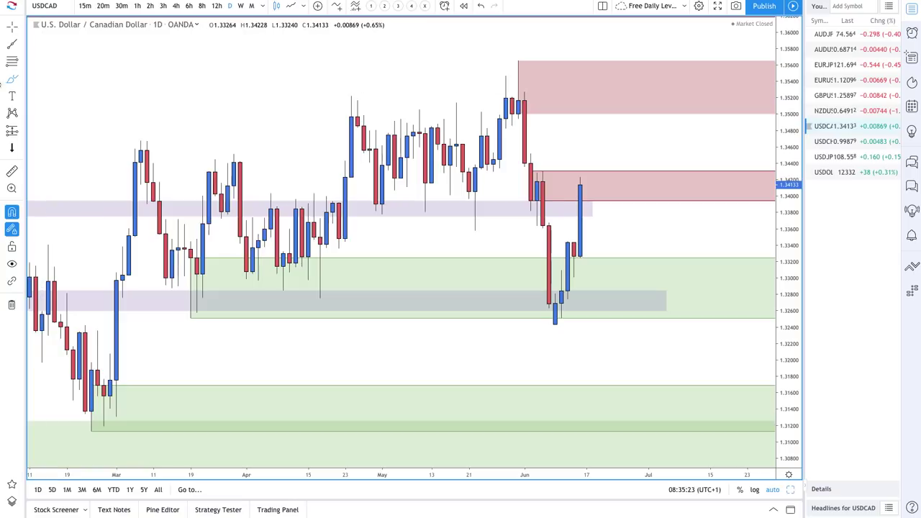
left_click(11, 77)
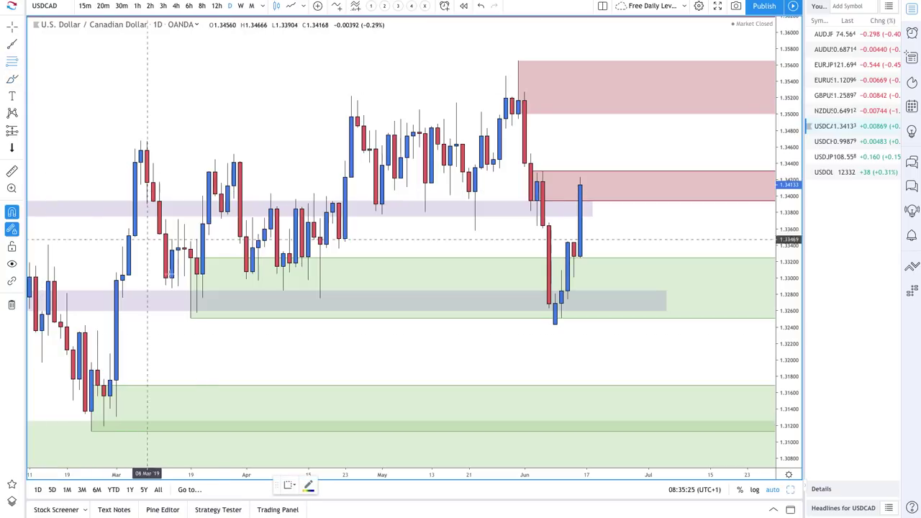
left_click(190, 318)
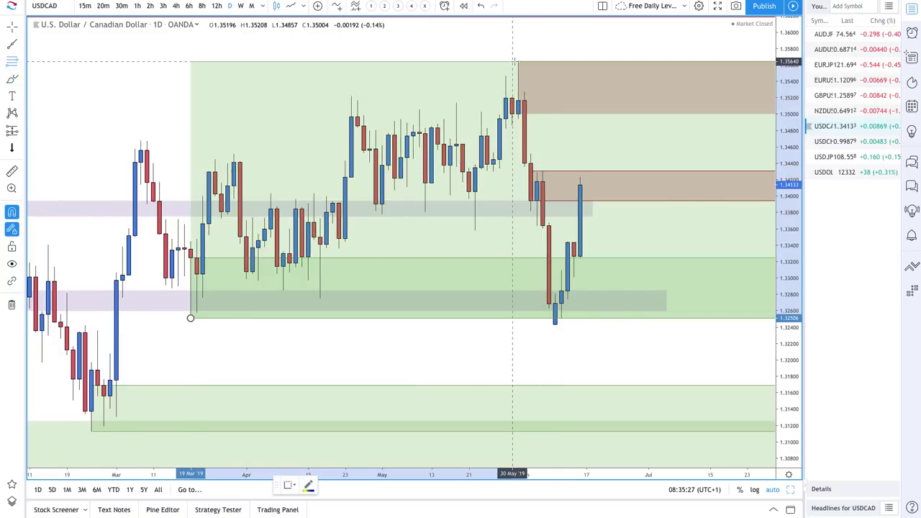
left_click(518, 61)
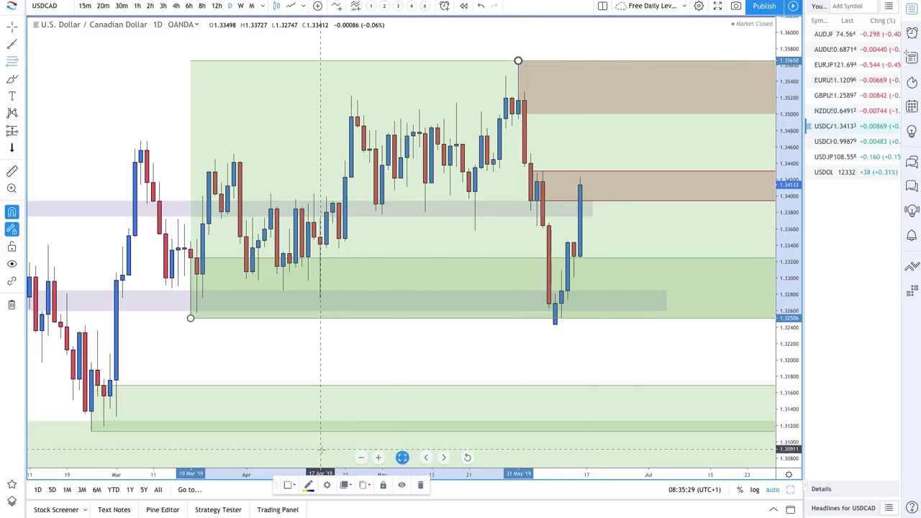
left_click(289, 485)
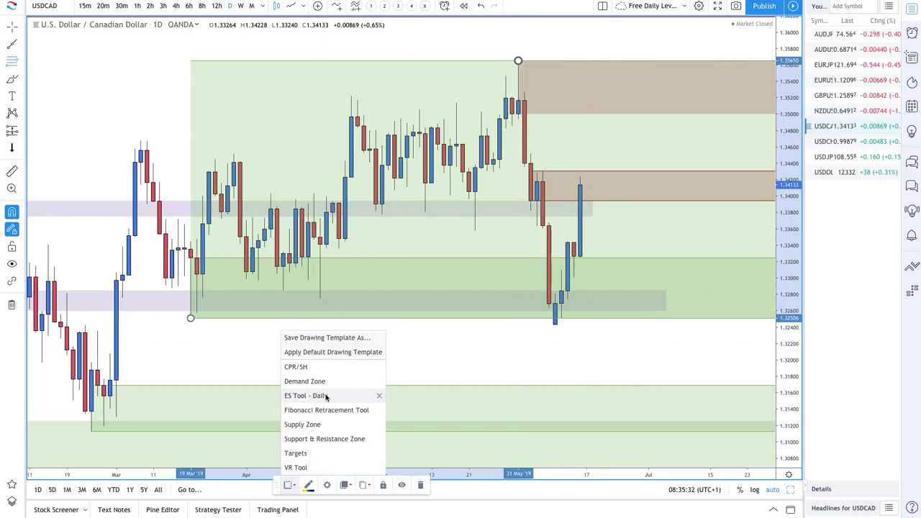
left_click(296, 468)
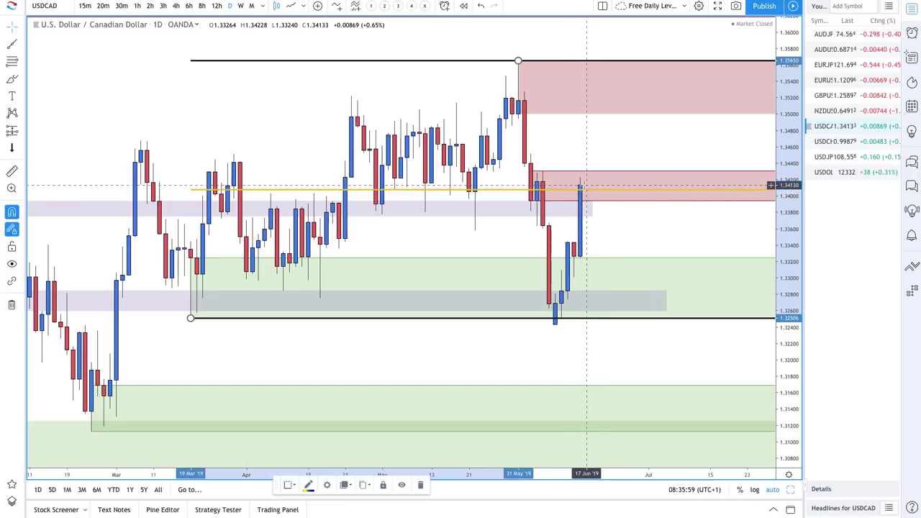
scroll(564, 180, "up", 1)
scroll(564, 180, "up", 1)
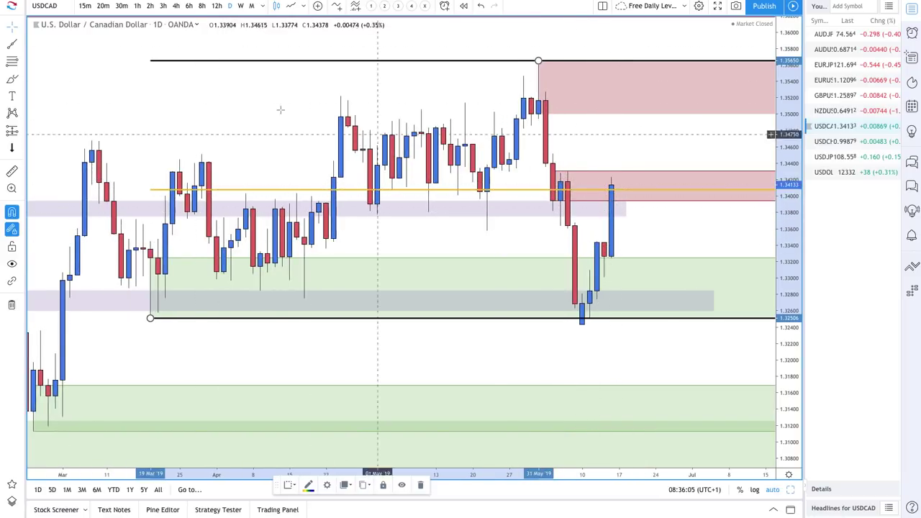
Brush two paths from the last USDCAD candle: a dip toward 1.3350 and a rally into upper supply.
left_click(12, 81)
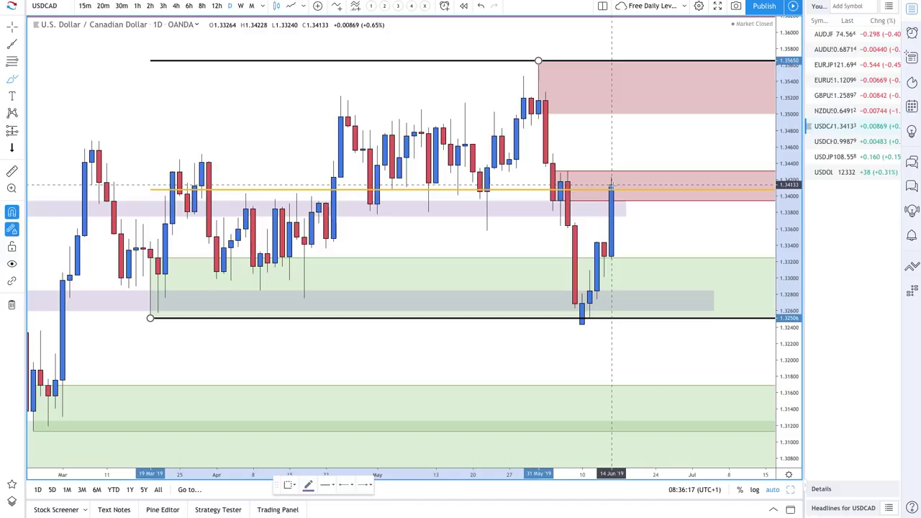
mouse_move(611, 186)
left_mouse_down()
mouse_move(667, 240)
mouse_move(648, 236)
mouse_move(670, 226)
left_mouse_up()
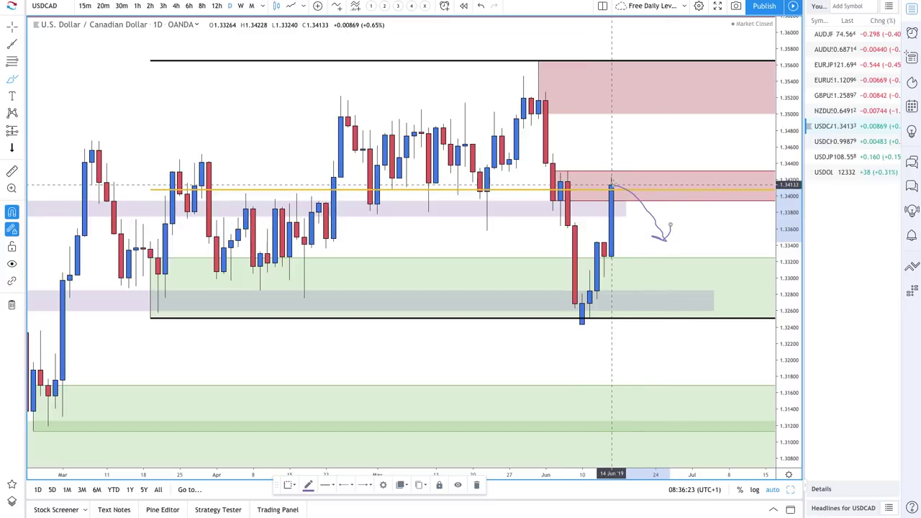
mouse_move(612, 186)
left_mouse_down()
mouse_move(644, 114)
mouse_move(663, 101)
mouse_move(679, 111)
mouse_move(695, 148)
mouse_move(685, 144)
mouse_move(700, 138)
left_mouse_up()
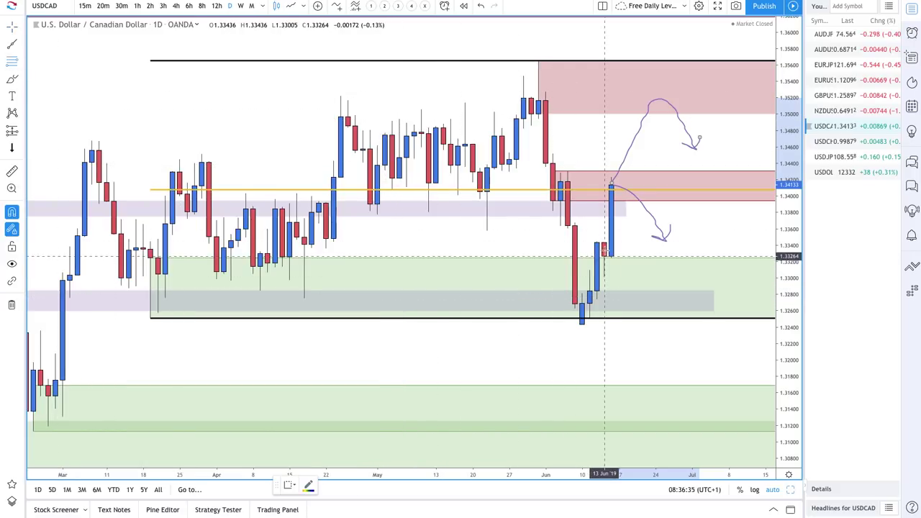
Add a Demand Zone over the recent candles down near 1.3300, then brush a bounce to the midline.
left_click(598, 242)
left_click(604, 277)
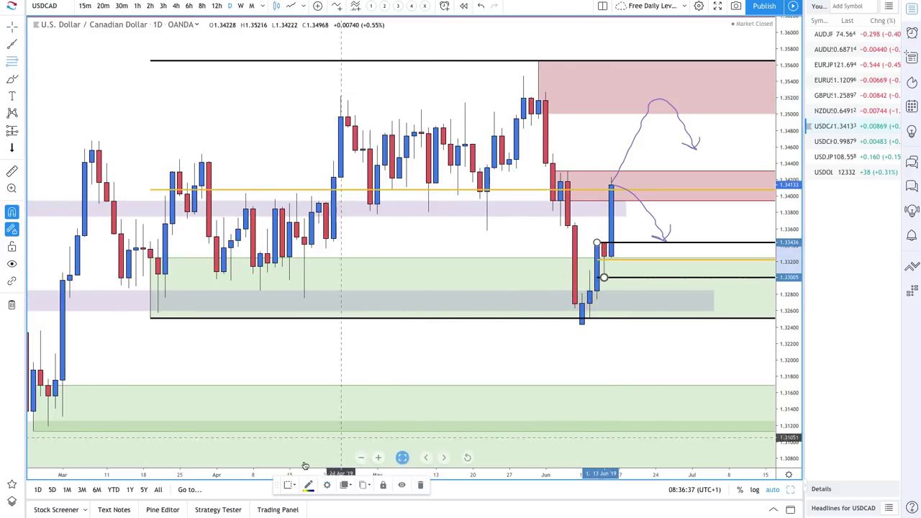
left_click(288, 485)
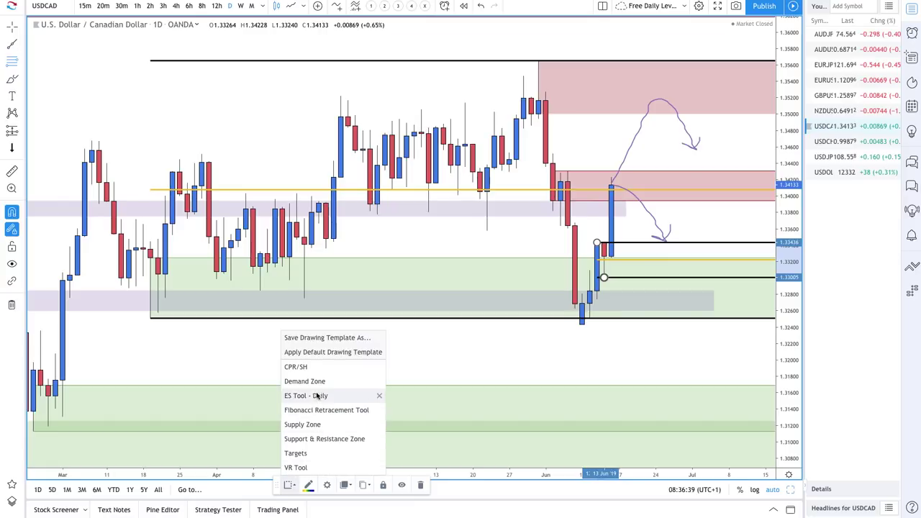
left_click(317, 381)
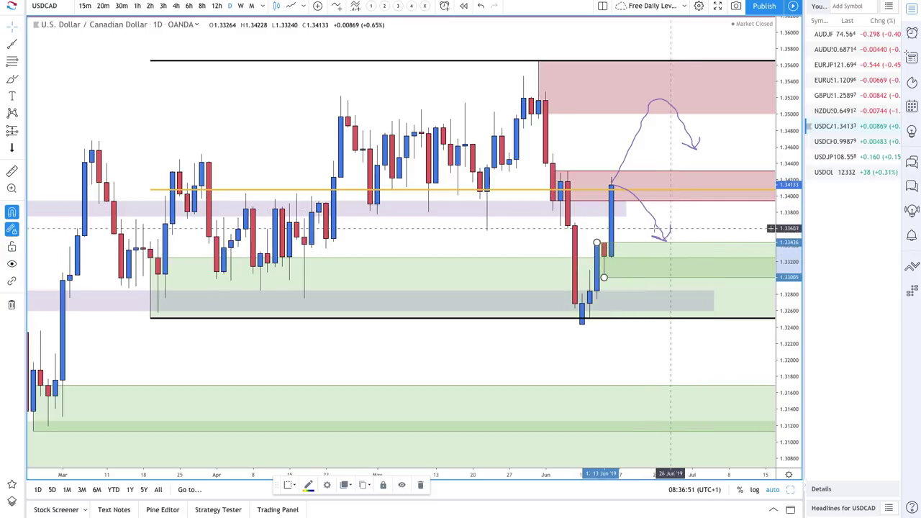
left_click(11, 79)
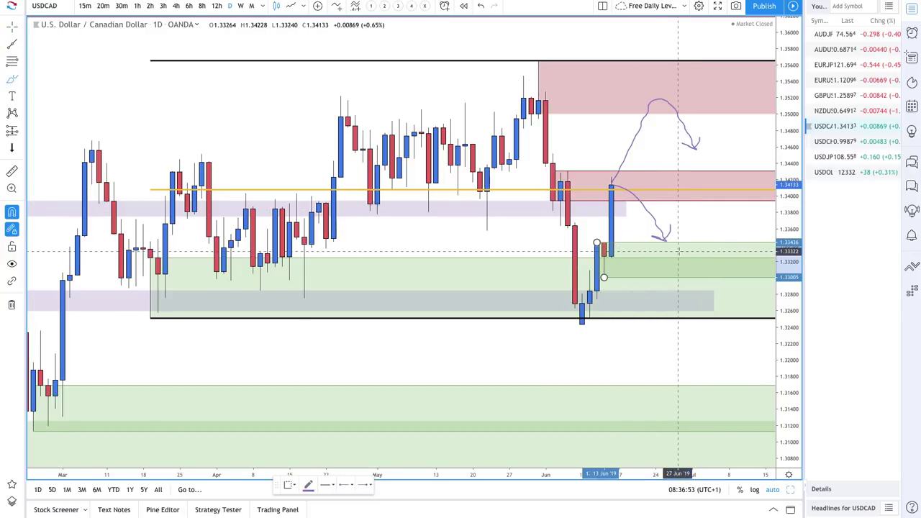
mouse_move(670, 247)
left_mouse_down()
mouse_move(702, 185)
mouse_move(713, 197)
left_mouse_up()
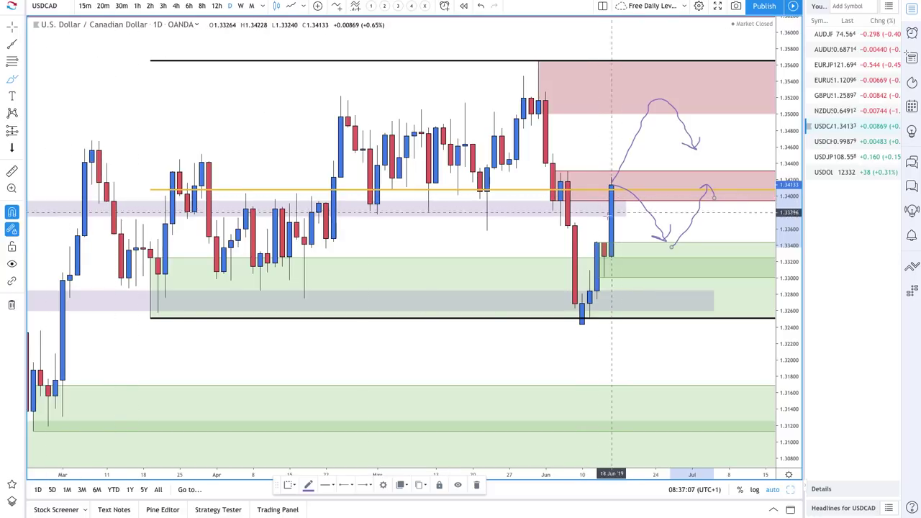
Brush a projected rise up from the grey zone on the USDCAD chart.
scroll(598, 188, "down", 2)
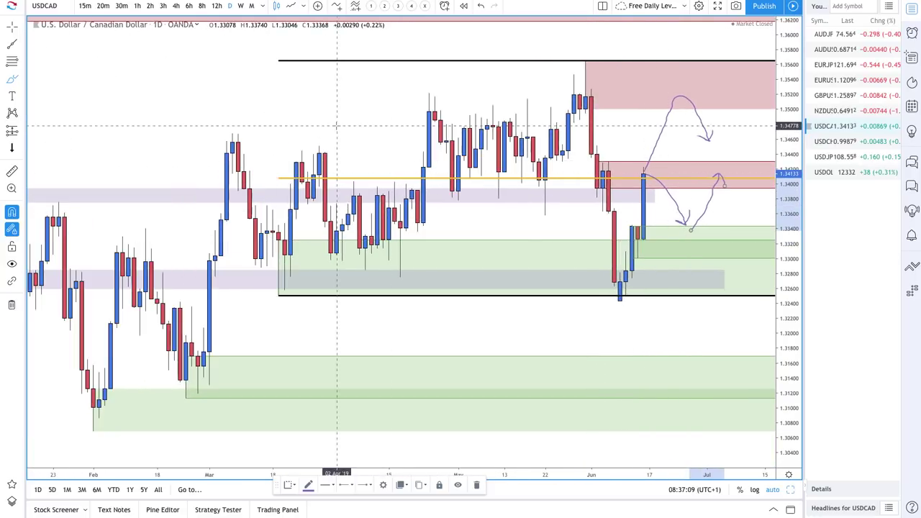
scroll(498, 209, "up", 1)
scroll(498, 209, "up", 1)
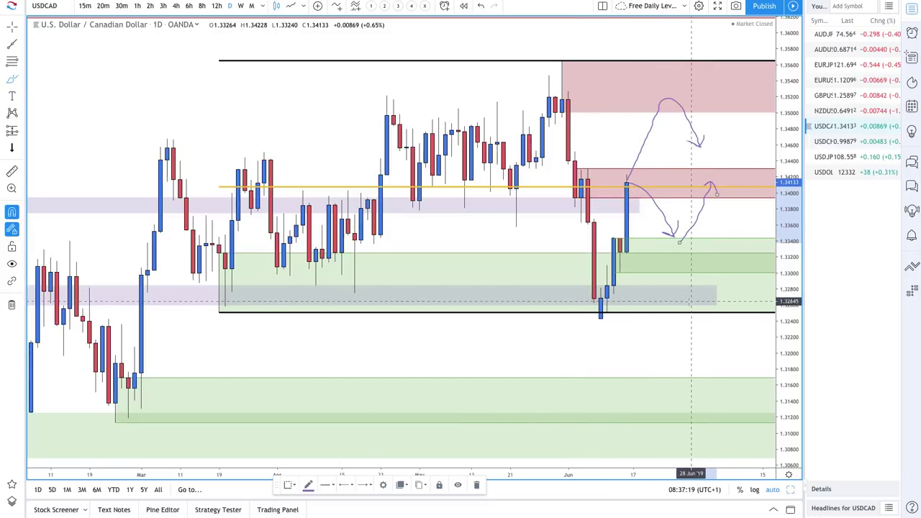
mouse_move(692, 305)
left_mouse_down()
mouse_move(731, 259)
mouse_move(736, 277)
left_mouse_up()
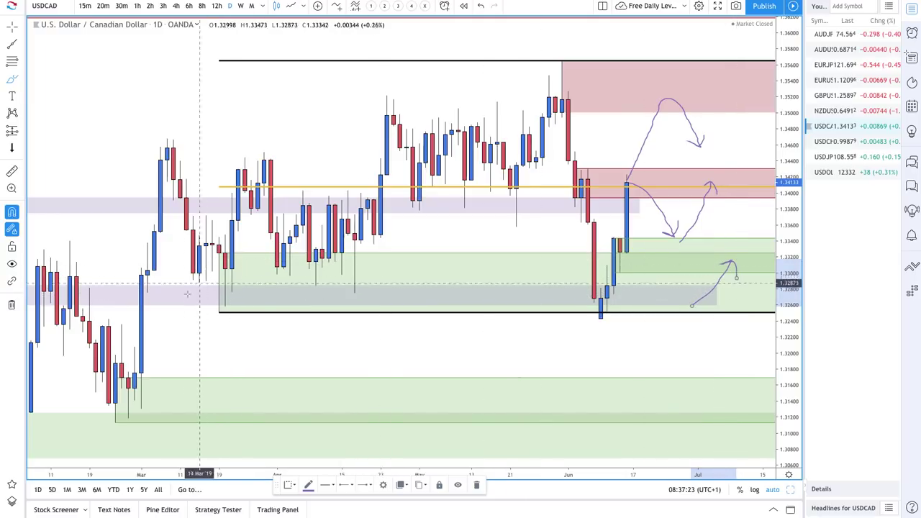
Circle the March, April and June lows, and brush a rally from the lower demand zone.
mouse_move(232, 289)
left_mouse_down()
mouse_move(206, 308)
mouse_move(220, 315)
mouse_move(234, 288)
left_mouse_up()
mouse_move(374, 280)
left_mouse_down()
mouse_move(365, 327)
mouse_move(348, 278)
left_mouse_up()
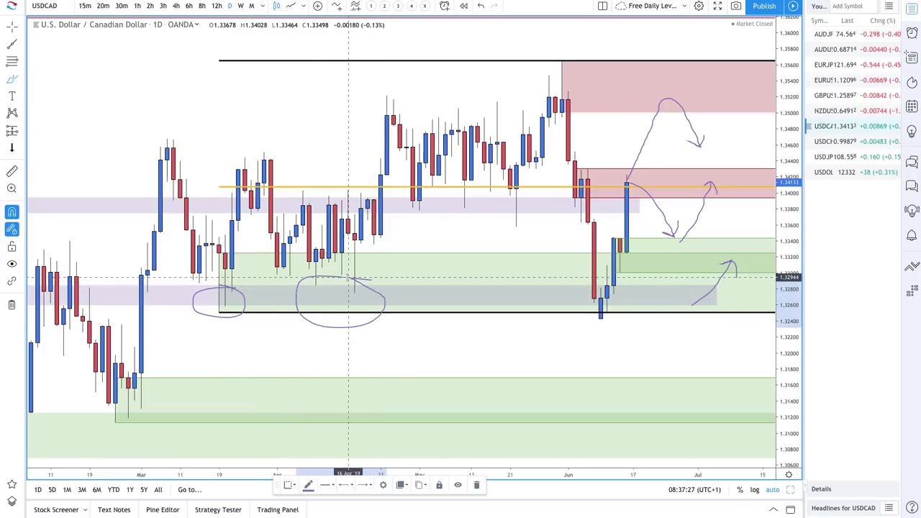
mouse_move(614, 286)
left_mouse_down()
mouse_move(570, 296)
mouse_move(632, 317)
mouse_move(619, 282)
mouse_move(589, 285)
left_mouse_up()
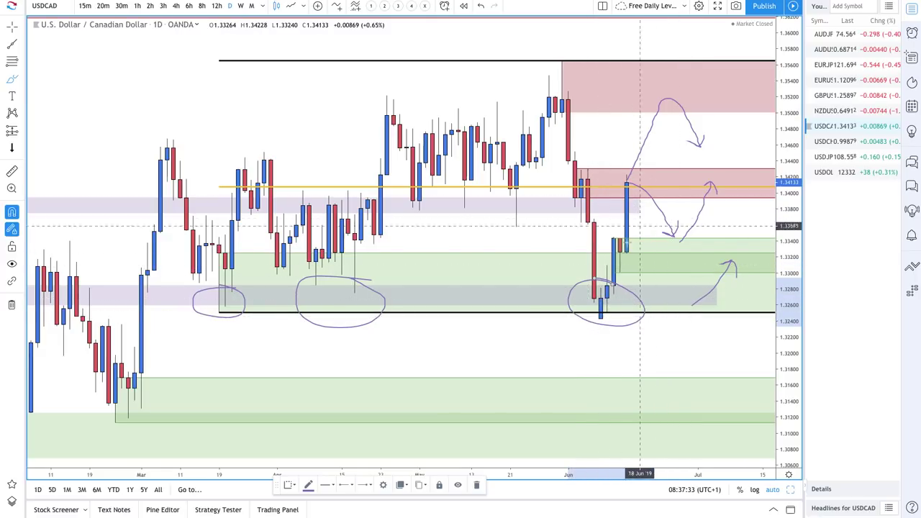
scroll(634, 398, "down", 3)
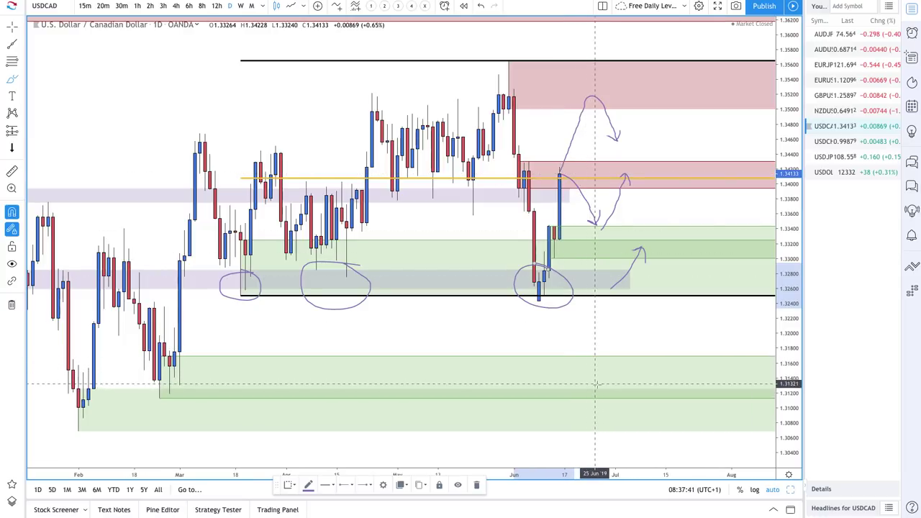
mouse_move(599, 386)
left_mouse_down()
mouse_move(633, 363)
mouse_move(658, 329)
mouse_move(639, 336)
mouse_move(661, 351)
left_mouse_up()
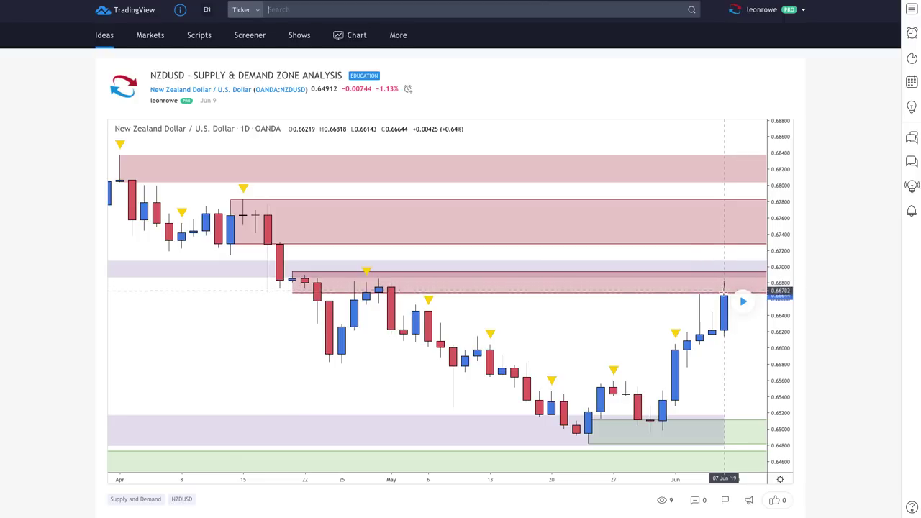
Load the NZDUSD idea's later bars, then switch the chart to NZDUSD.
left_click(742, 304)
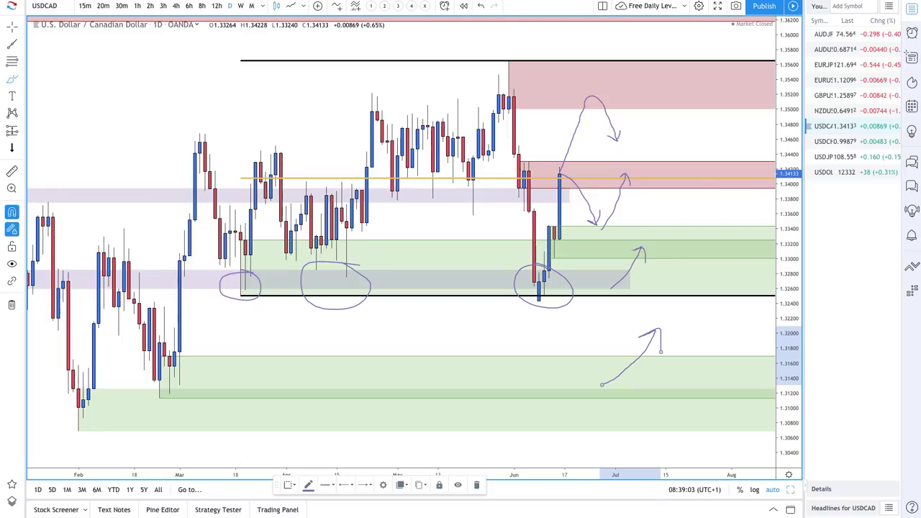
key("Up")
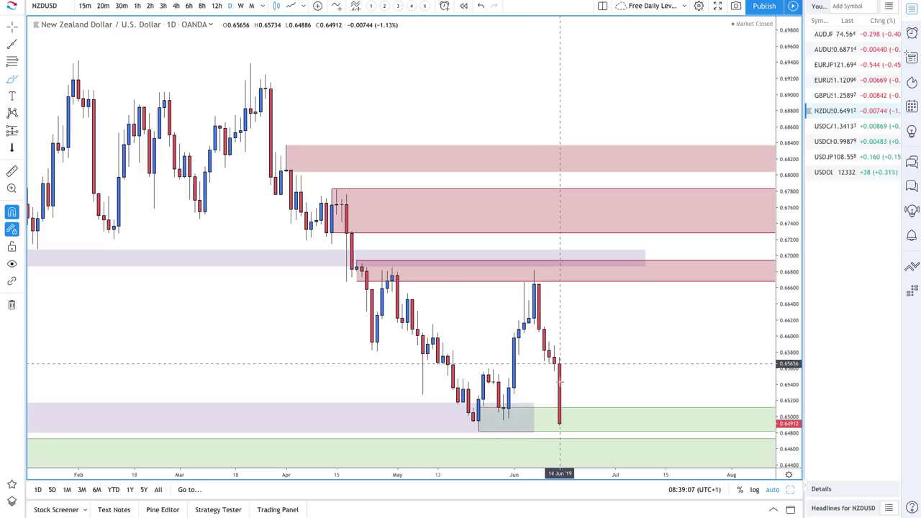
Brush an upward path from the last NZDUSD candle at 0.64912 toward roughly 0.6590.
scroll(565, 411, "up", 3)
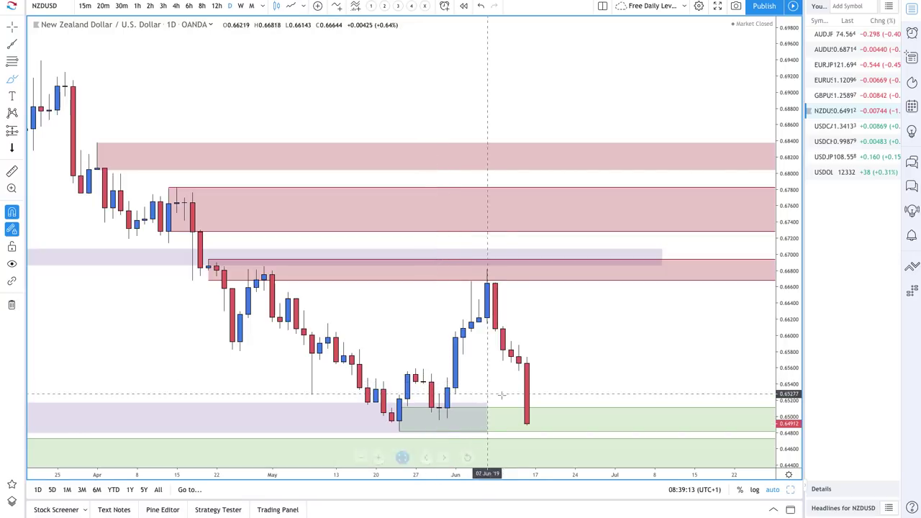
scroll(597, 414, "down", 2)
scroll(597, 414, "down", 1)
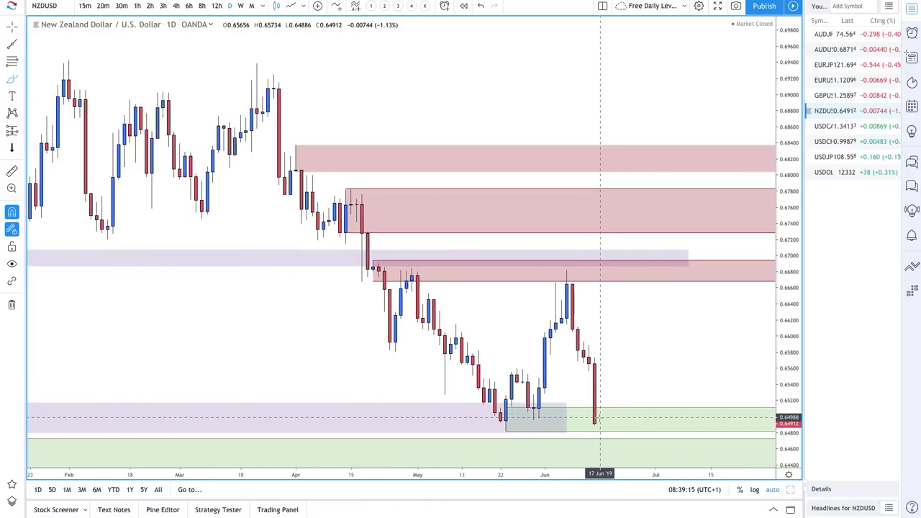
mouse_move(597, 424)
left_mouse_down()
mouse_move(682, 329)
mouse_move(665, 341)
mouse_move(681, 333)
mouse_move(677, 358)
left_mouse_up()
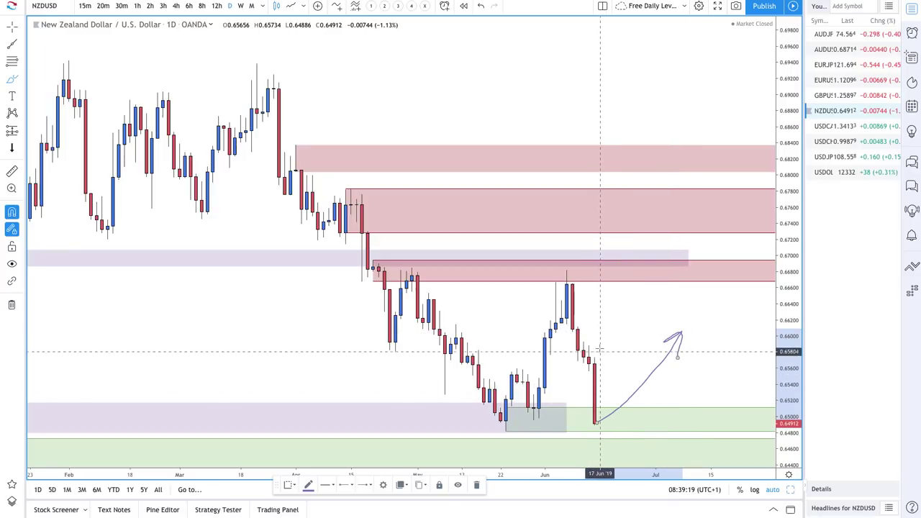
scroll(596, 356, "up", 3)
scroll(595, 356, "up", 1)
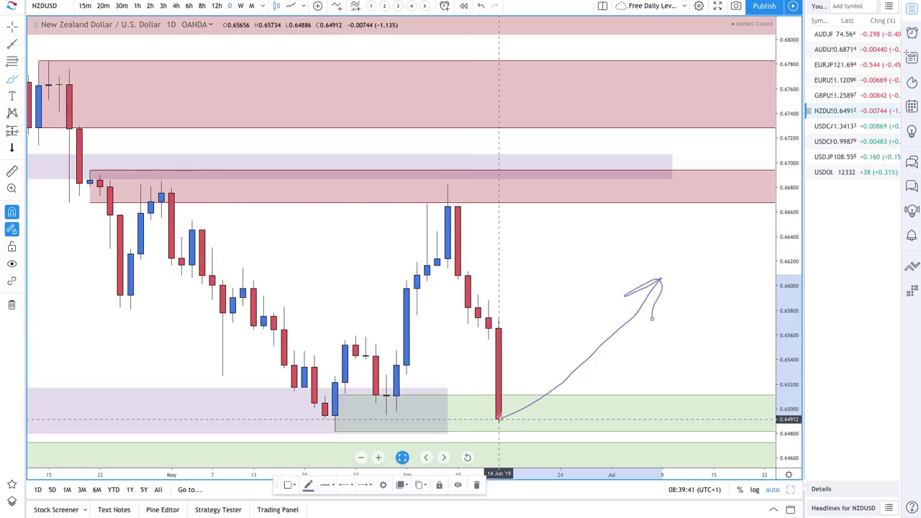
scroll(499, 419, "down", 5)
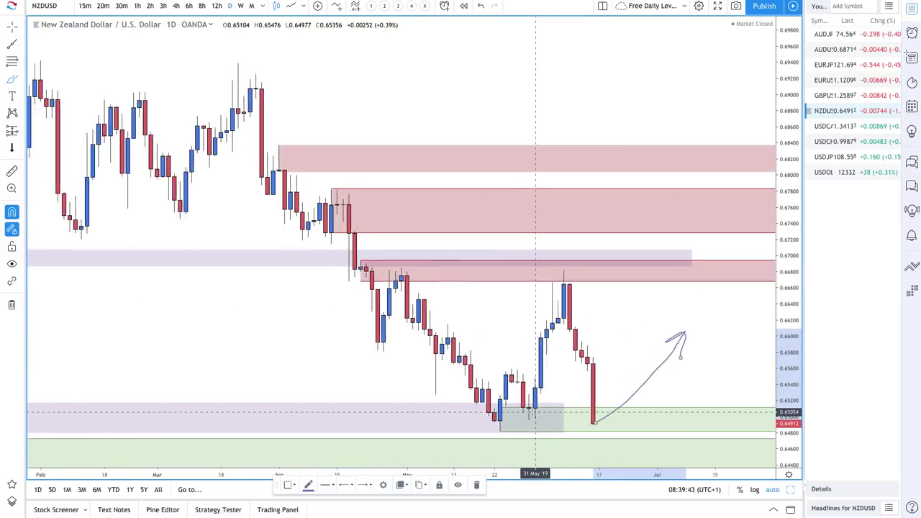
left_click_drag(514, 280, 467, 274)
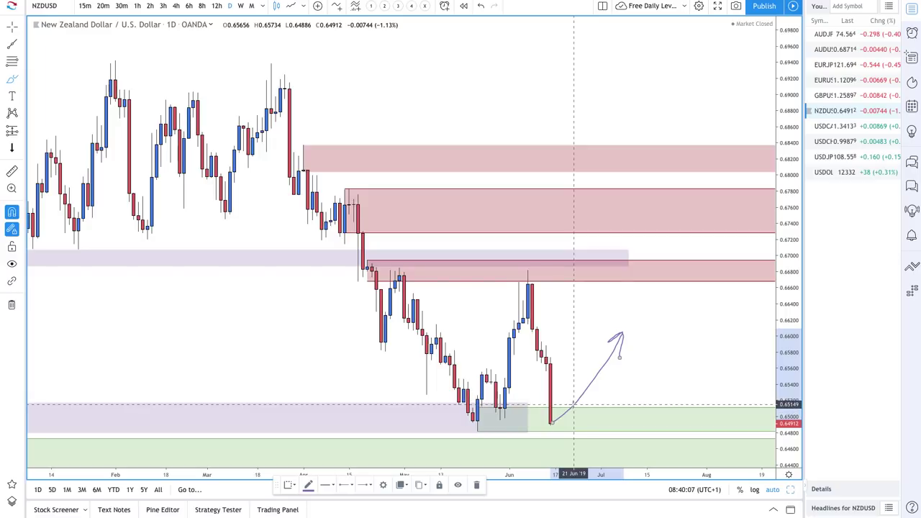
Brush an alternative NZDUSD path falling into the lower green demand zone.
left_click_drag(574, 405, 605, 455)
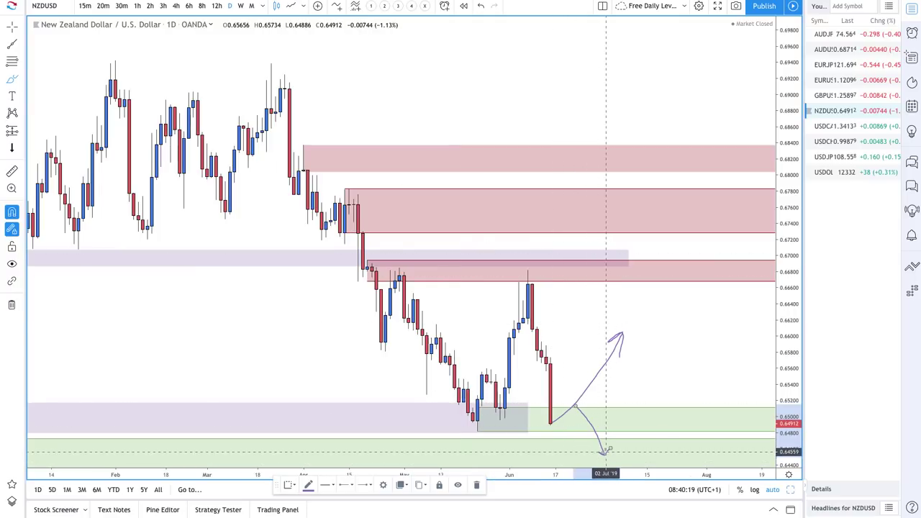
scroll(597, 432, "up", 3)
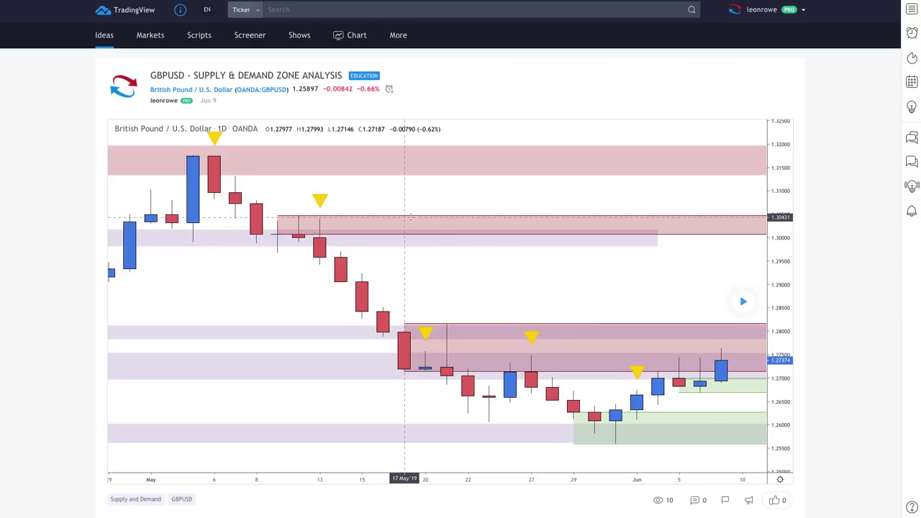
Replay the GBPUSD idea's later candles, which fall to about 1.2590.
left_click(745, 305)
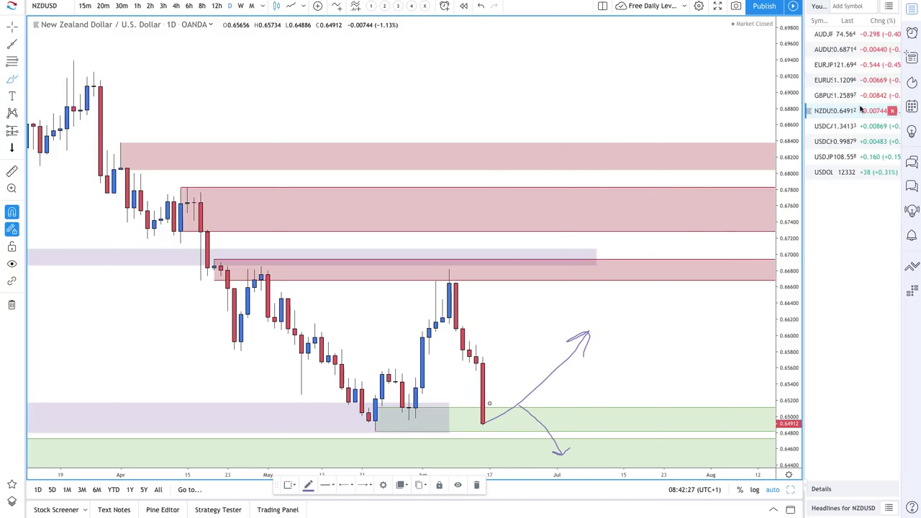
Switch the chart from NZDUSD to GBPUSD via the watchlist.
left_click(840, 95)
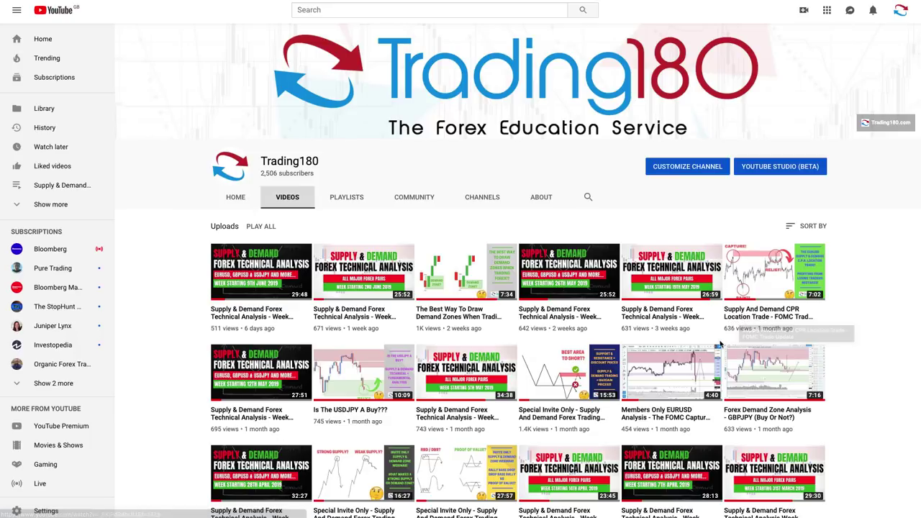
Scroll through the Trading180 uploads and return to the top of the Videos page.
scroll(720, 344, "down", 2)
scroll(720, 344, "down", 3)
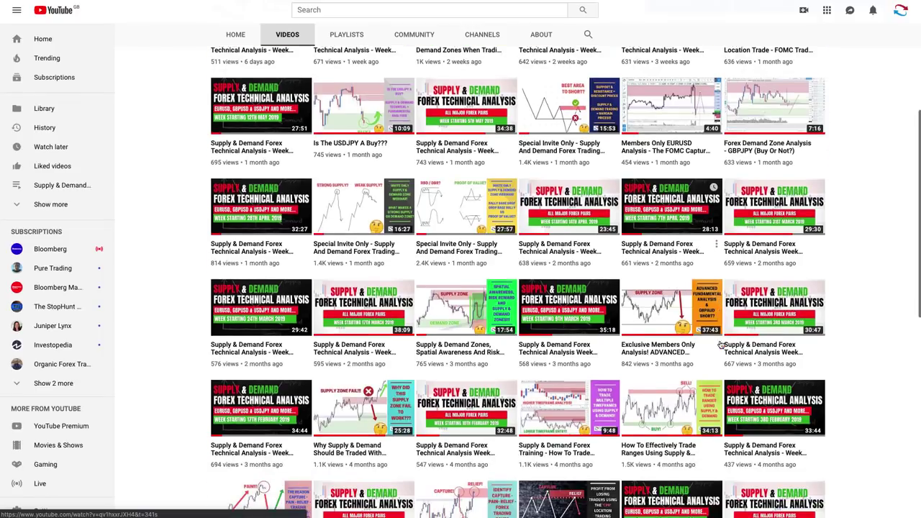
scroll(733, 341, "down", 2)
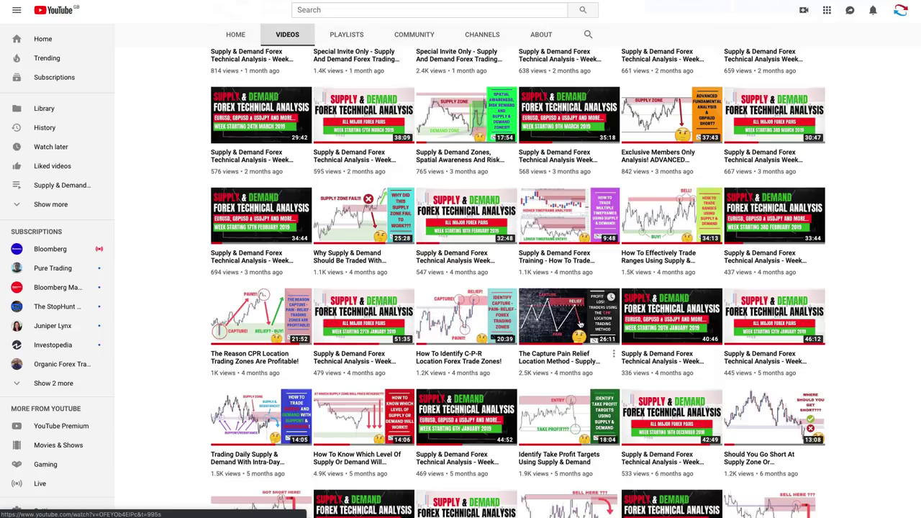
scroll(580, 325, "up", 8)
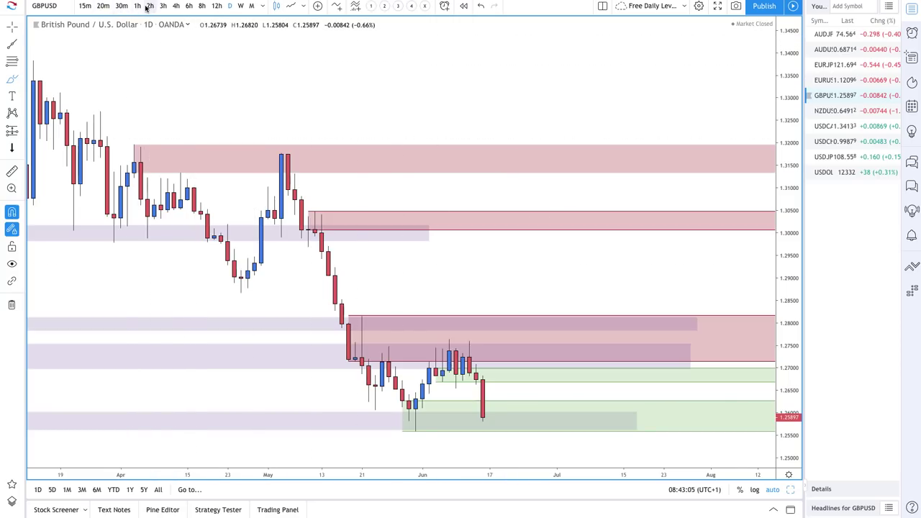
Switch GBPUSD to 4-hour candles, zoom in, and move the Trades list over the chart.
left_click(177, 6)
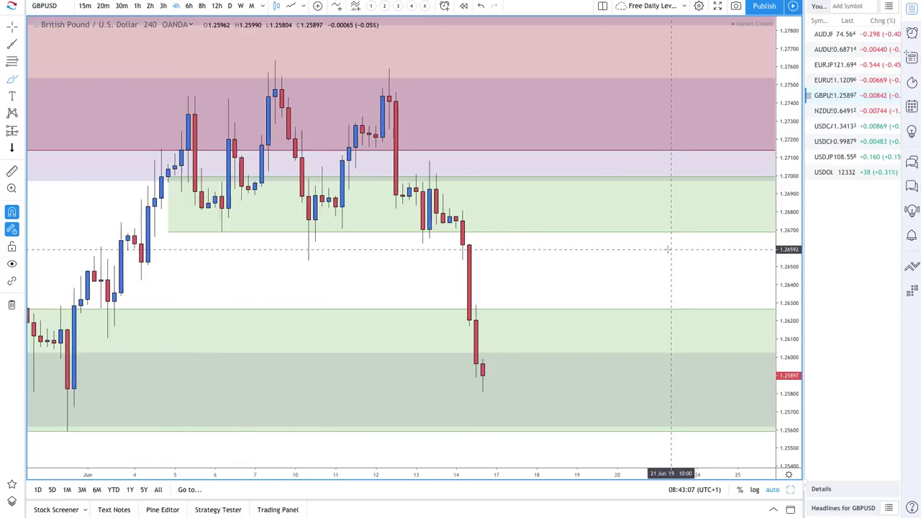
scroll(567, 306, "up", 4)
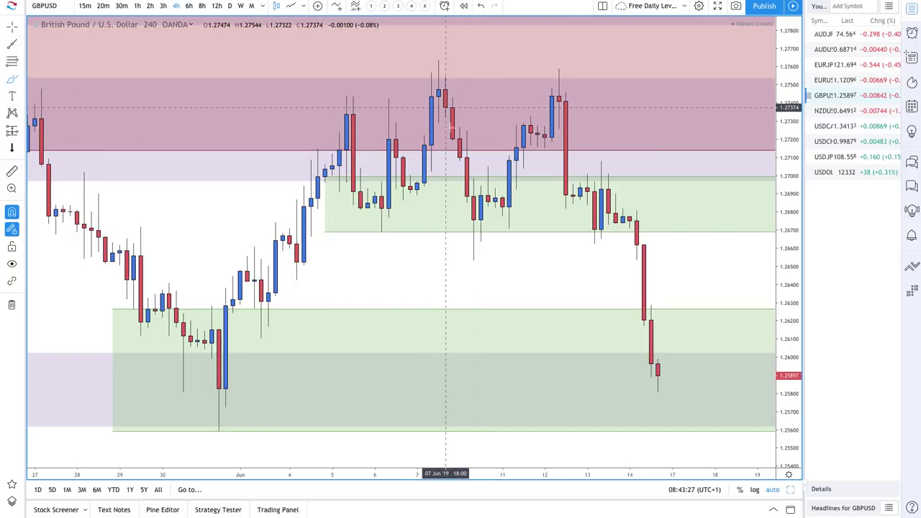
scroll(447, 97, "up", 4)
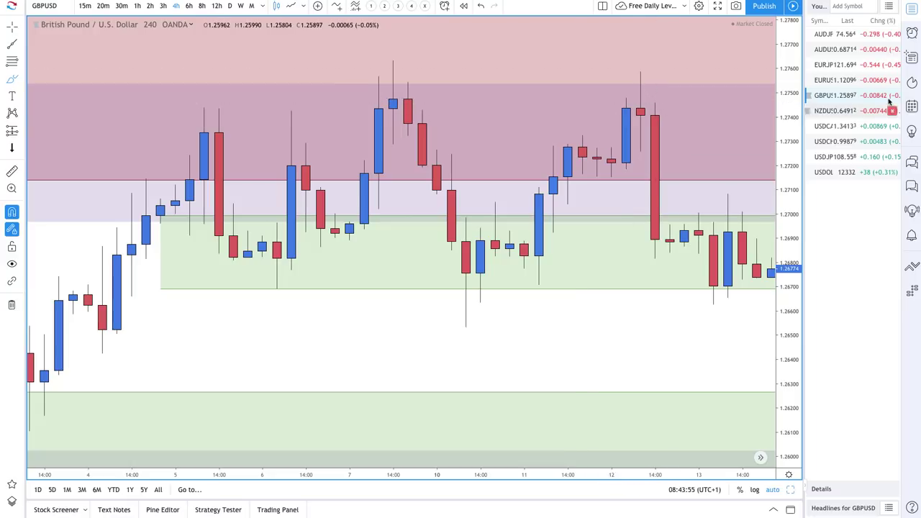
left_click_drag(920, 72, 759, 36)
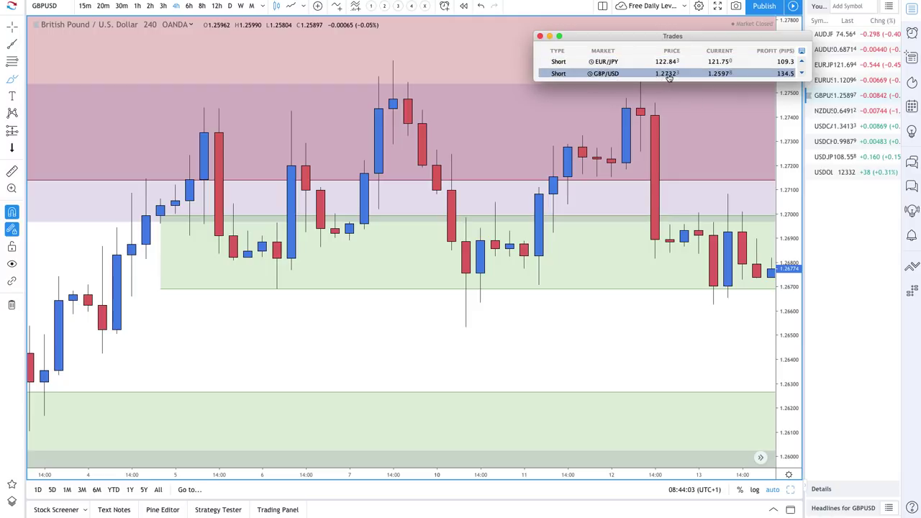
left_click_drag(666, 37, 908, 54)
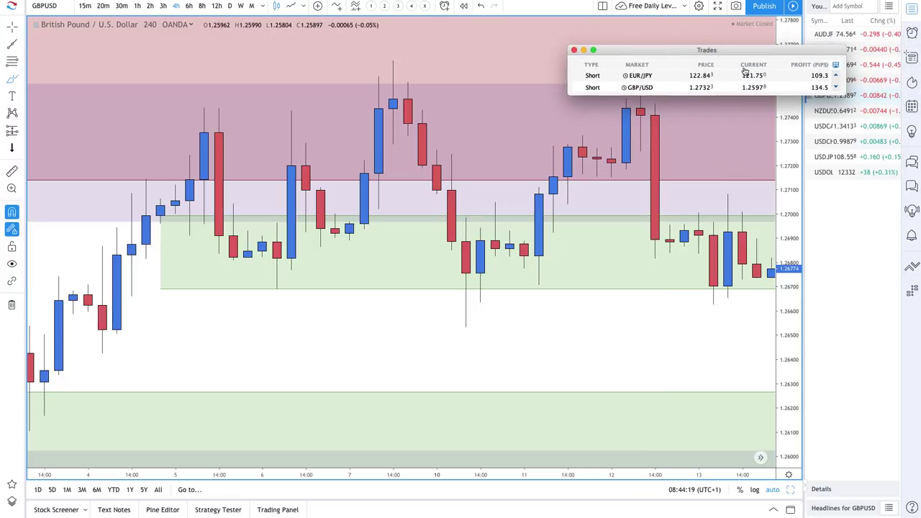
left_click(810, 77)
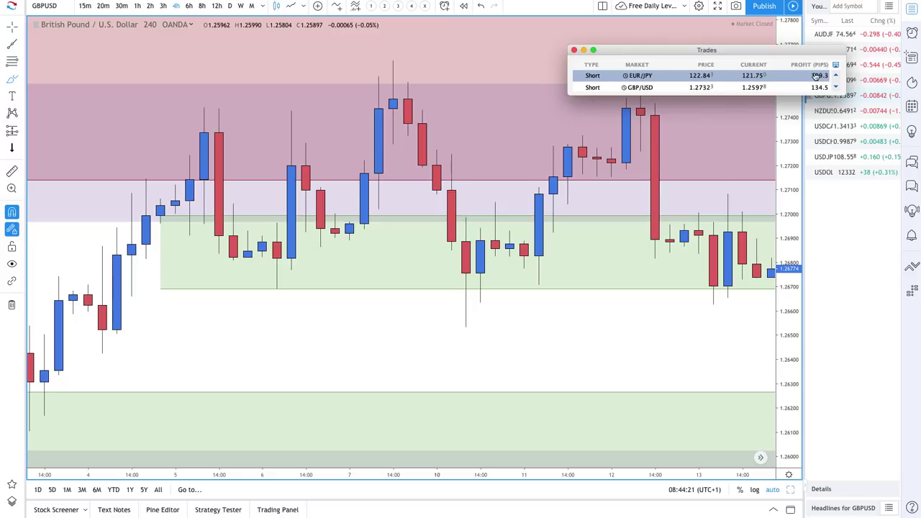
left_click(909, 57)
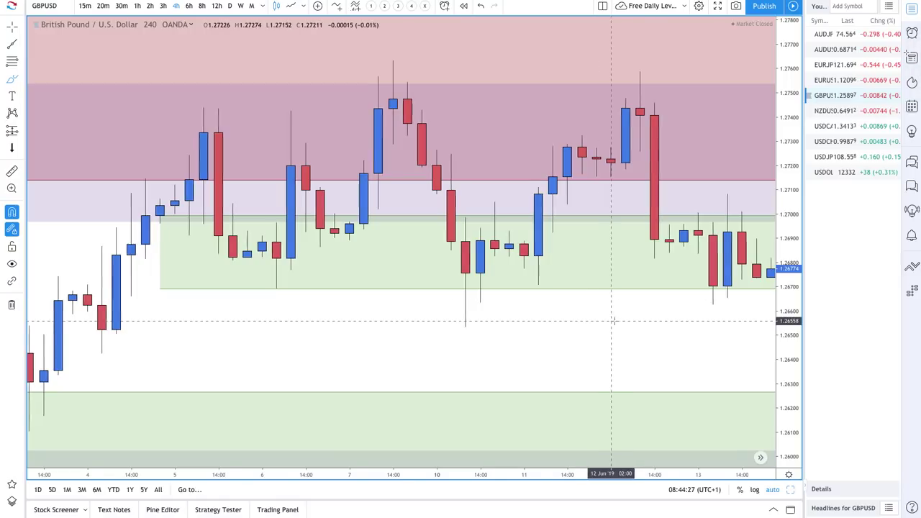
scroll(613, 317, "down", 5)
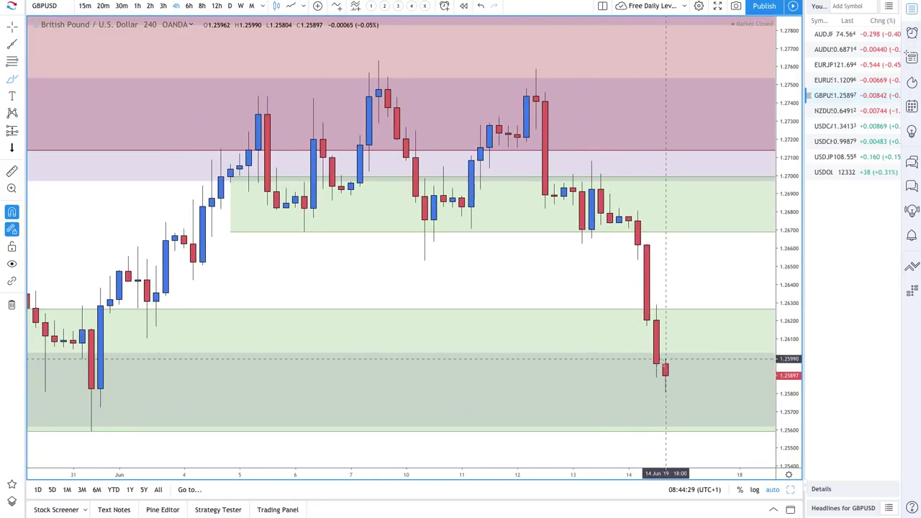
scroll(594, 281, "down", 1)
scroll(594, 280, "down", 1)
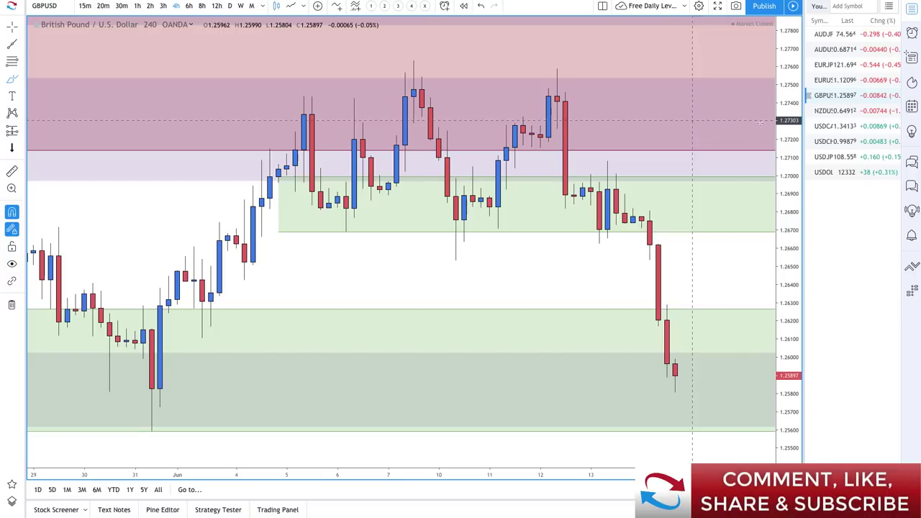
scroll(572, 202, "down", 2)
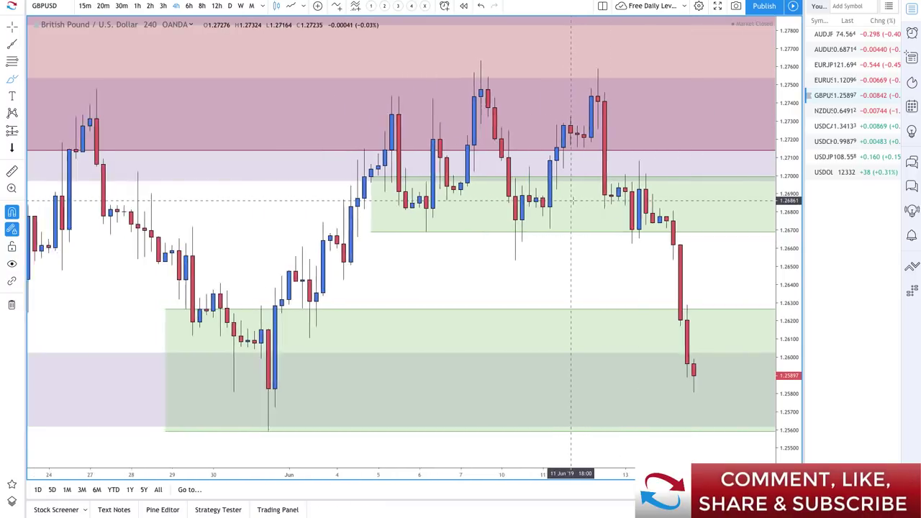
scroll(572, 201, "down", 1)
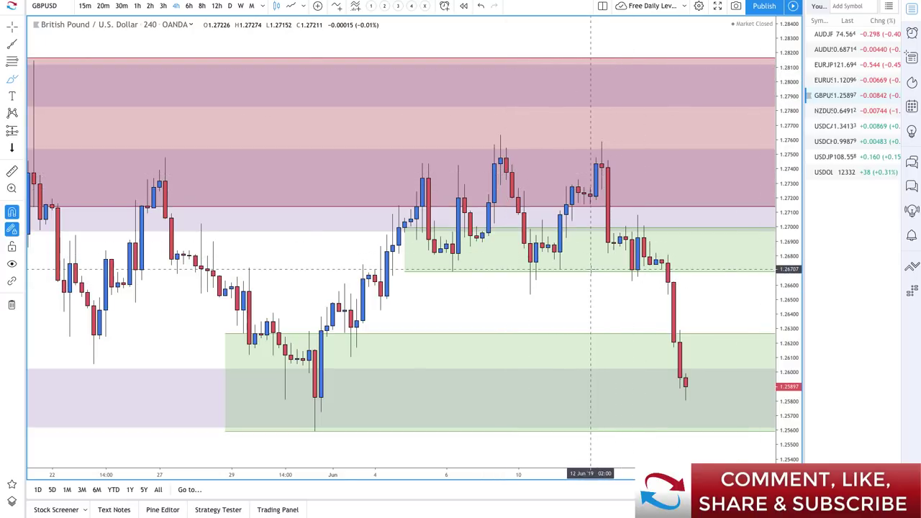
Return GBPUSD to daily candles and delete the green zone around 1.2680–1.2700.
left_click(229, 5)
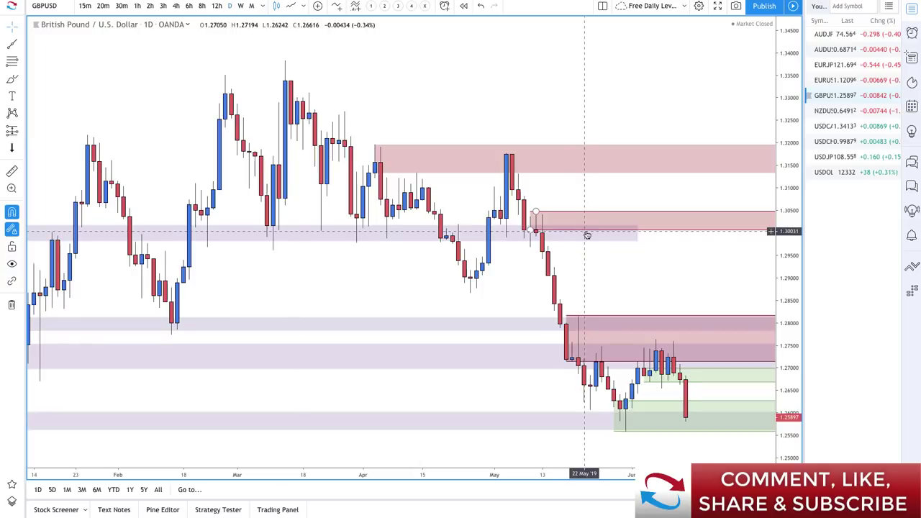
scroll(586, 232, "up", 5)
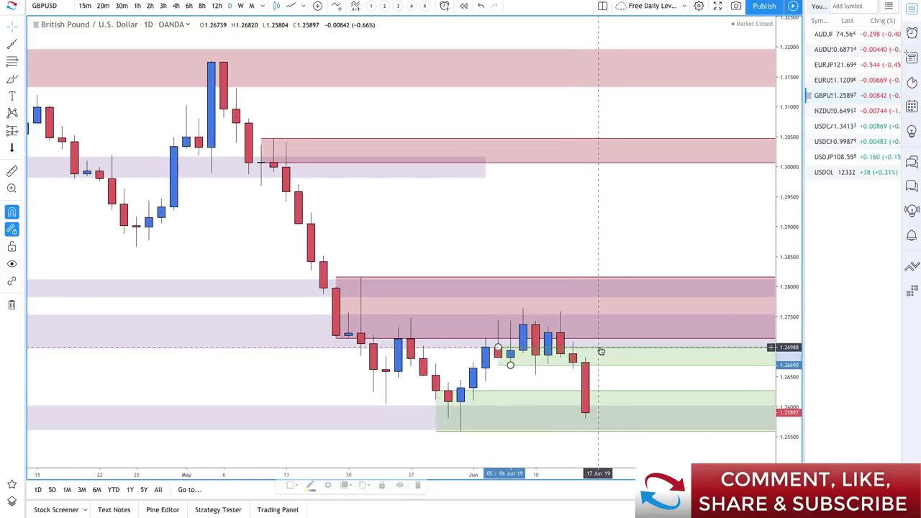
key("Delete")
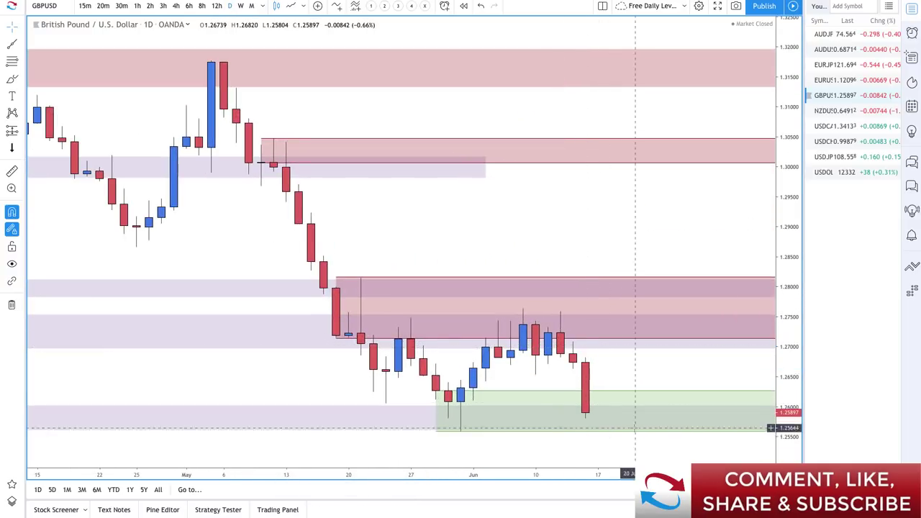
Brush a freehand path dipping into the demand zone, then rising toward about 1.2650.
left_click(13, 79)
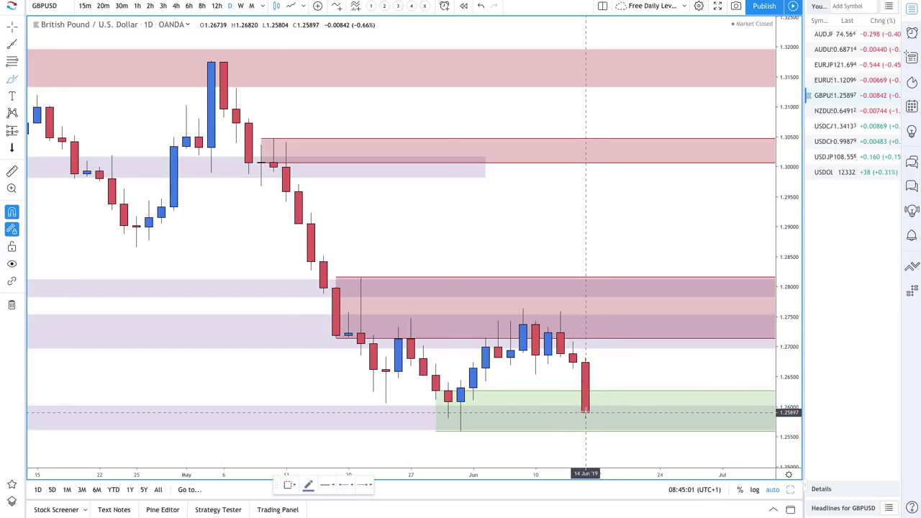
mouse_move(586, 414)
left_mouse_down()
mouse_move(604, 419)
mouse_move(648, 370)
mouse_move(625, 377)
mouse_move(645, 371)
mouse_move(648, 389)
left_mouse_up()
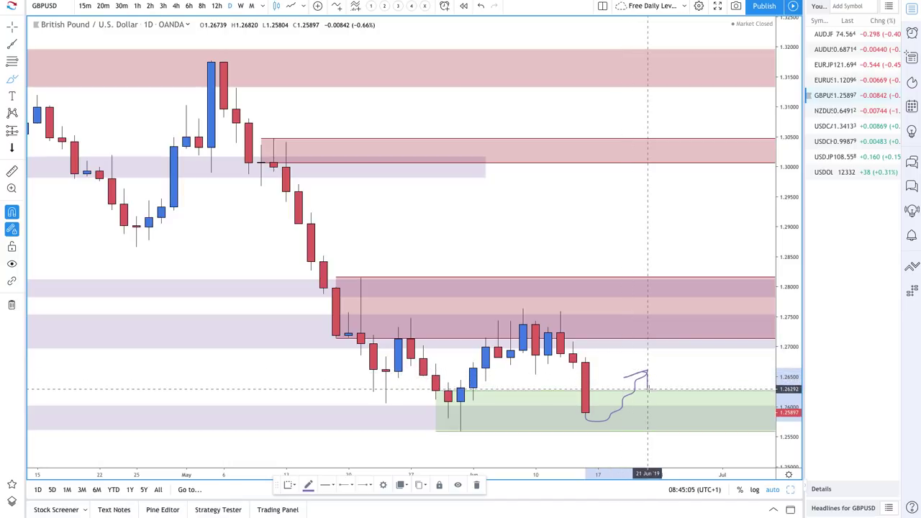
scroll(611, 400, "up", 2)
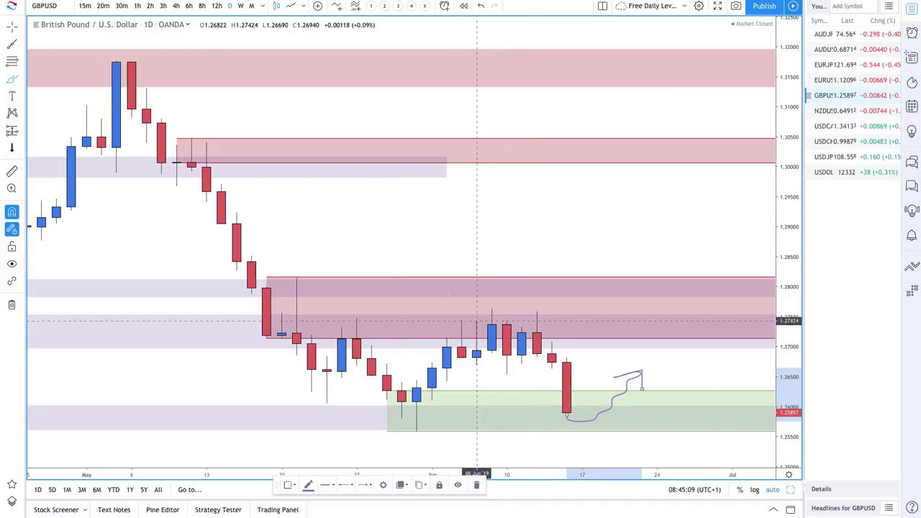
key("Escape")
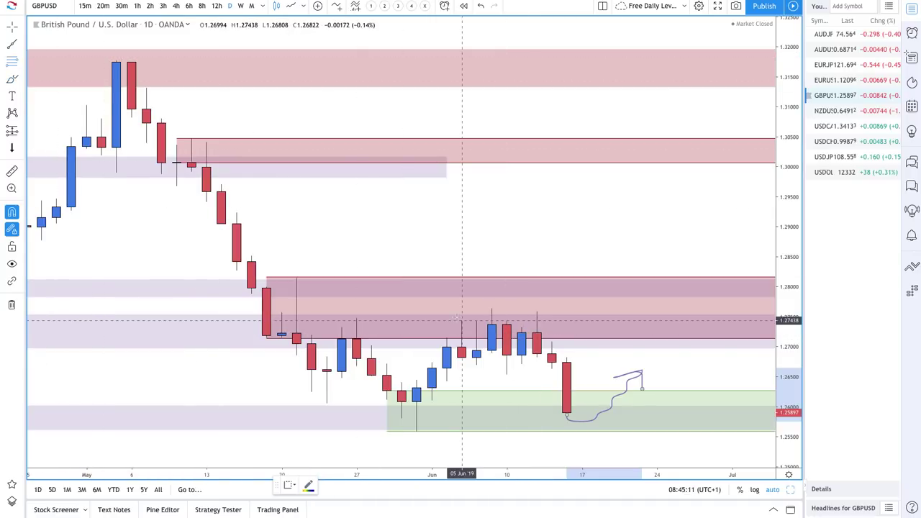
Add a Supply Zone rectangle at 1.2686–1.2759, extend the path into it, and draw a 1.278 line.
left_click_drag(521, 356, 537, 312)
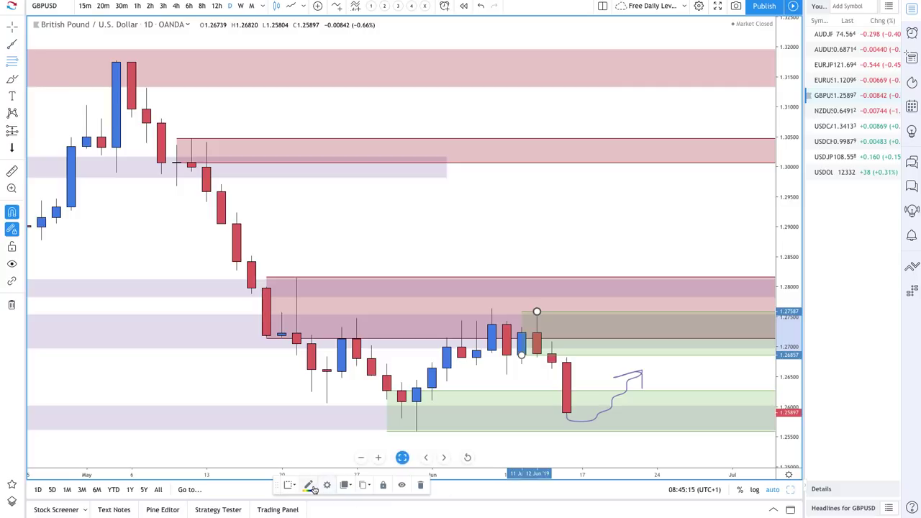
left_click(289, 487)
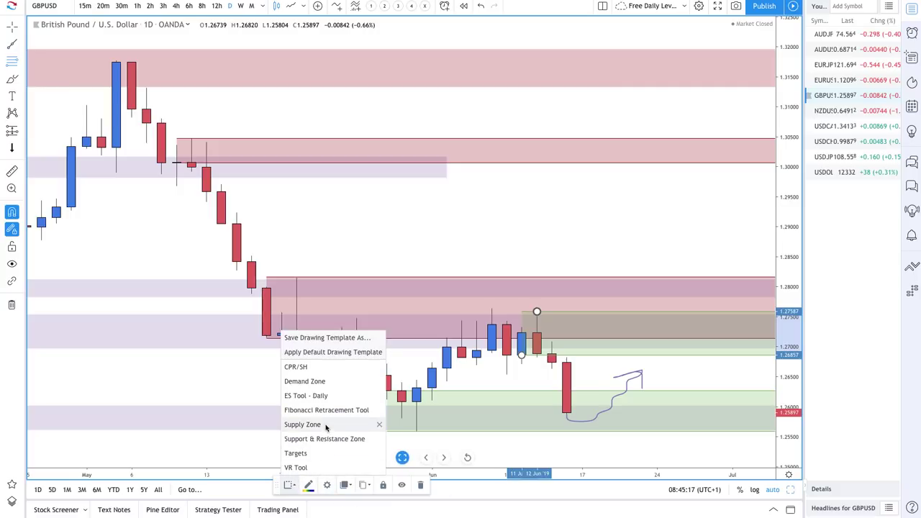
left_click(303, 424)
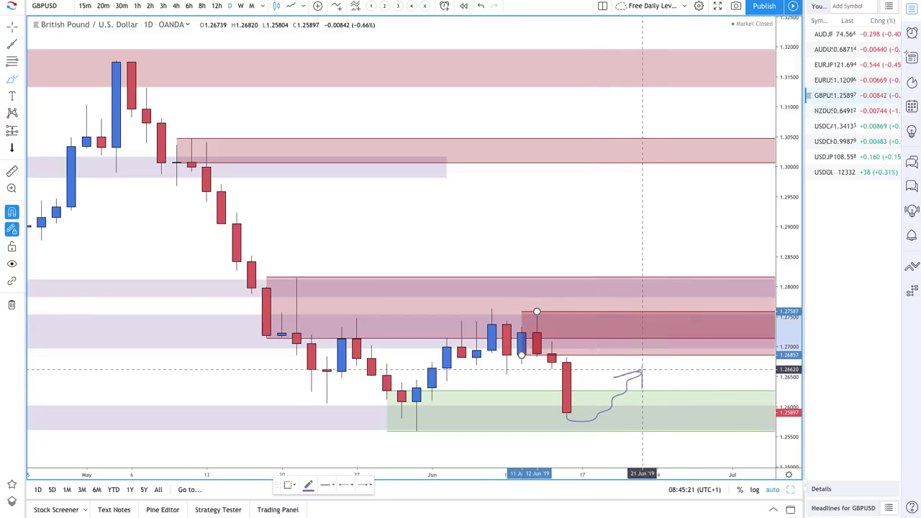
mouse_move(642, 372)
left_mouse_down()
mouse_move(695, 300)
mouse_move(729, 367)
mouse_move(746, 381)
left_mouse_up()
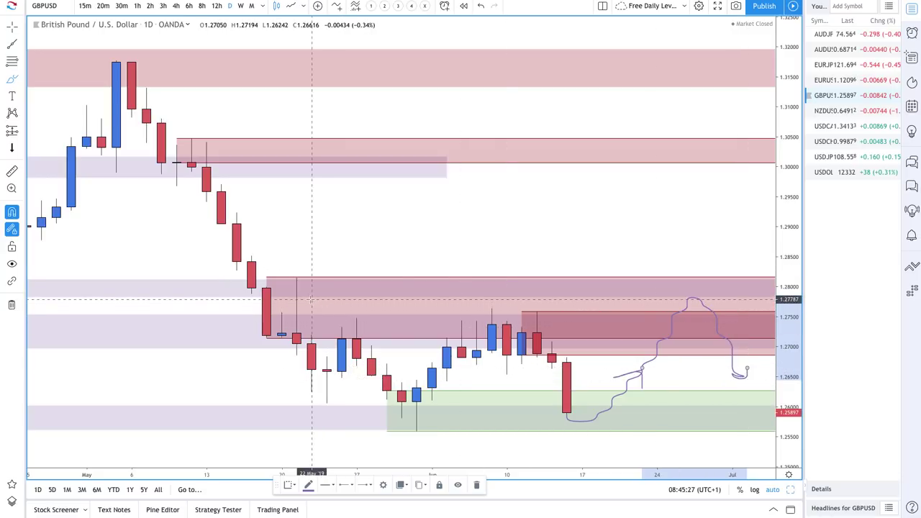
mouse_move(312, 297)
left_mouse_down()
mouse_move(657, 297)
mouse_move(642, 306)
left_mouse_up()
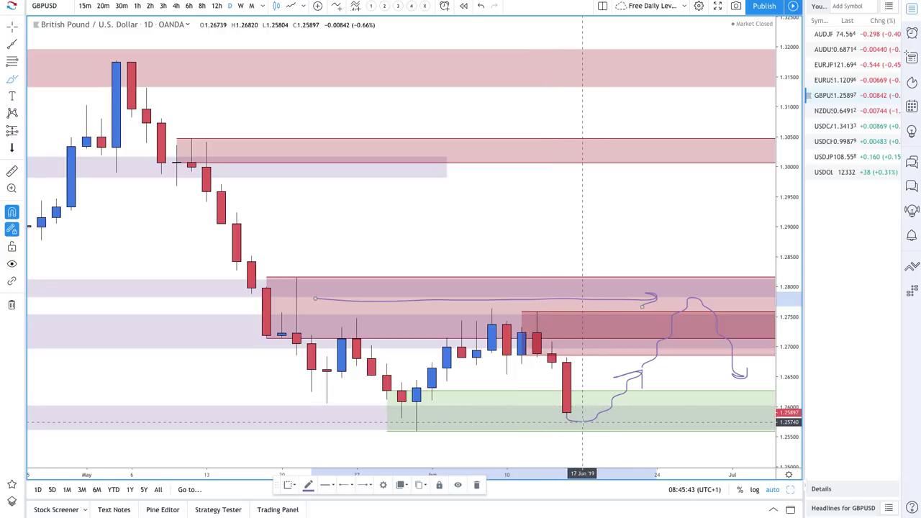
Zoom out, then brush a projected drop from the demand zone to about 1.249.
scroll(613, 409, "down", 4)
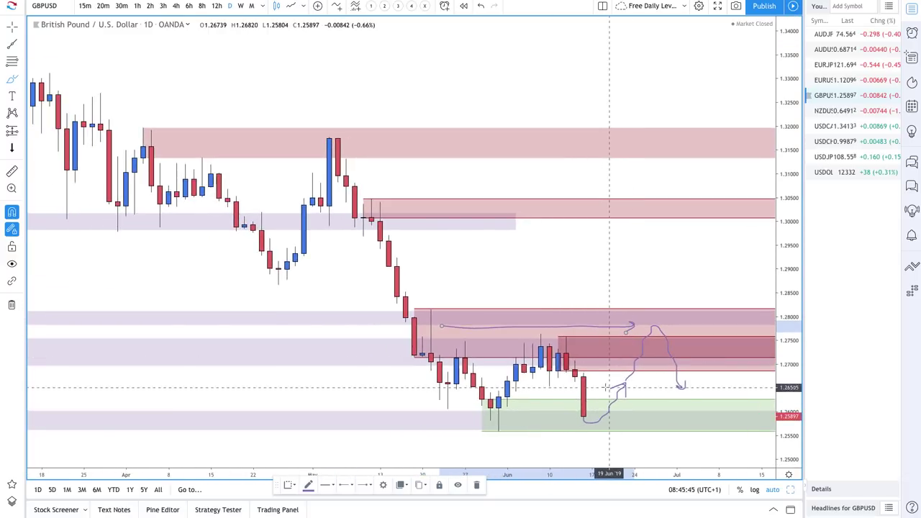
scroll(617, 414, "down", 5)
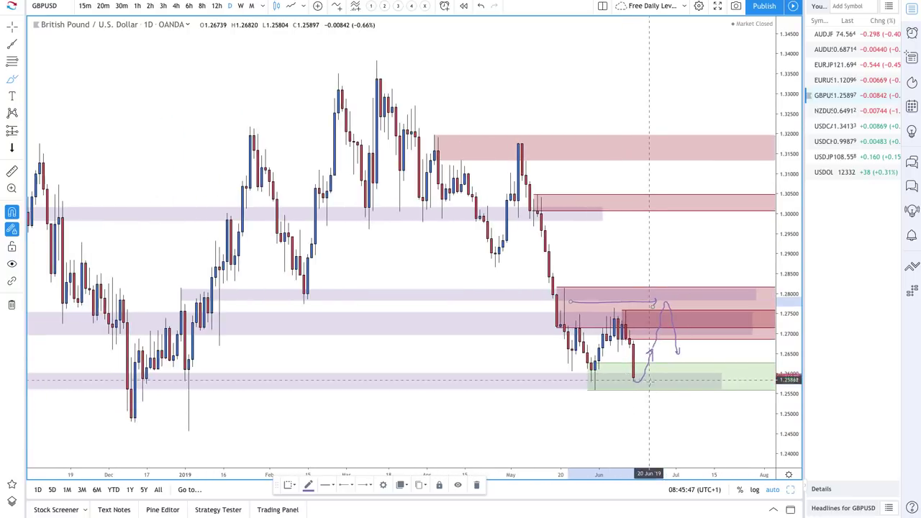
scroll(656, 446, "down", 3)
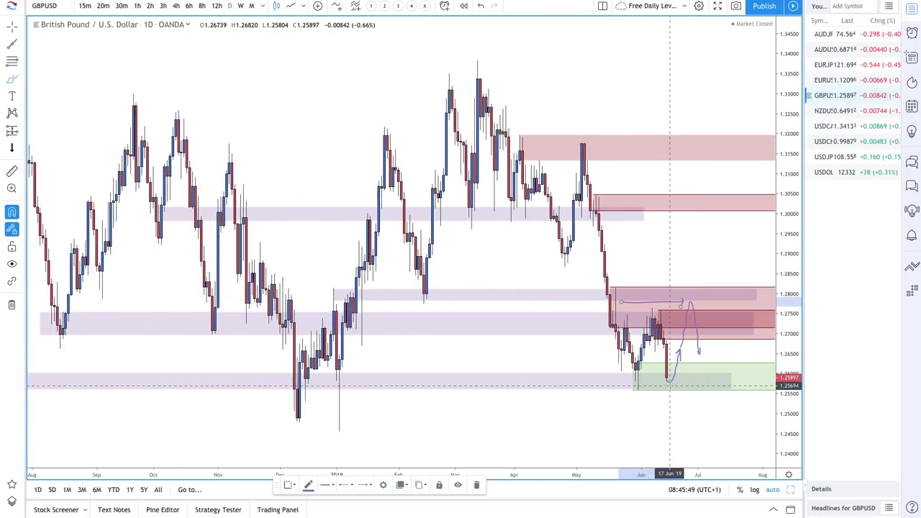
mouse_move(670, 387)
left_mouse_down()
mouse_move(692, 430)
mouse_move(703, 419)
left_mouse_up()
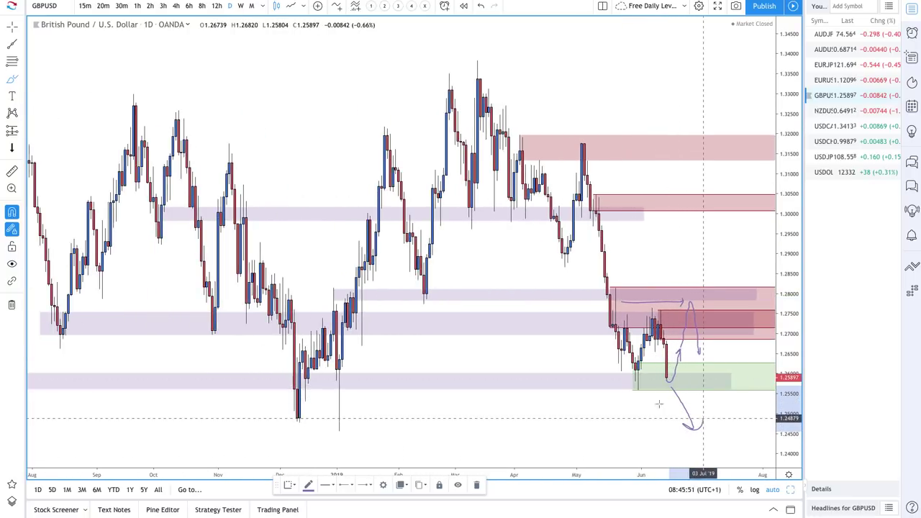
scroll(355, 340, "left", 5)
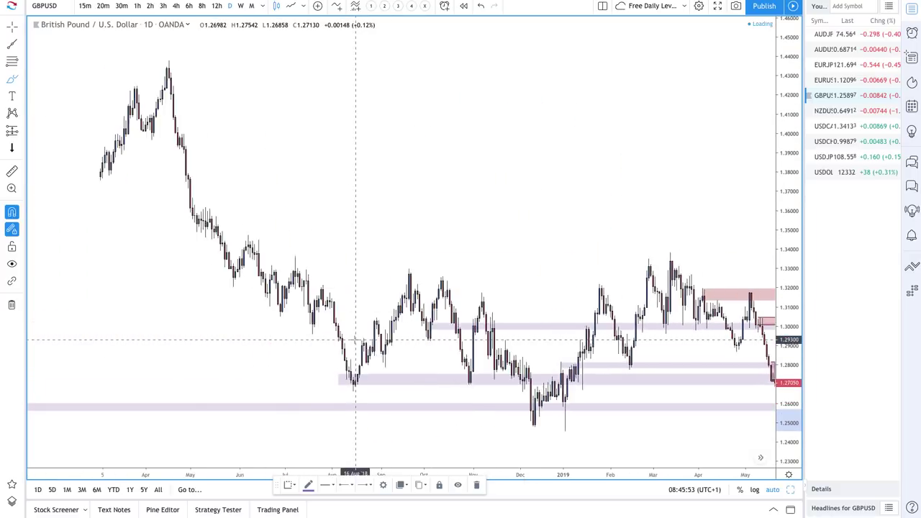
scroll(355, 340, "left", 10)
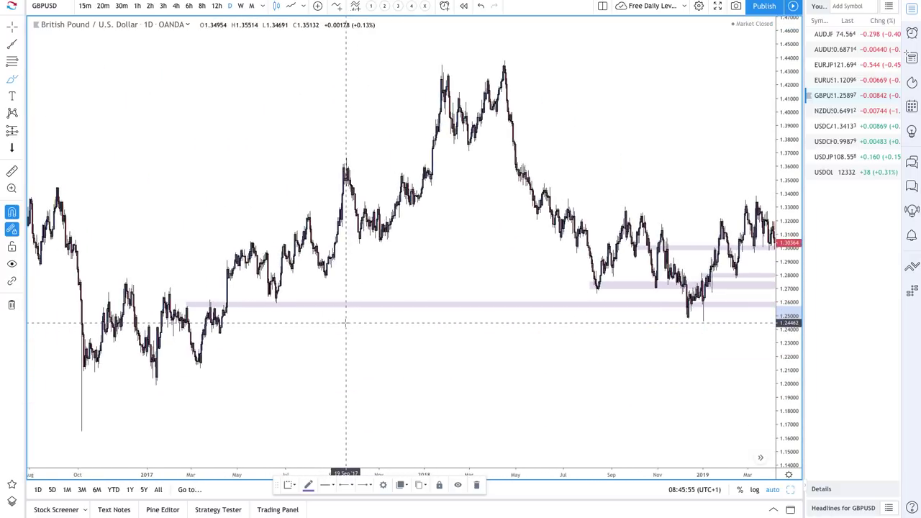
scroll(346, 323, "right", 5)
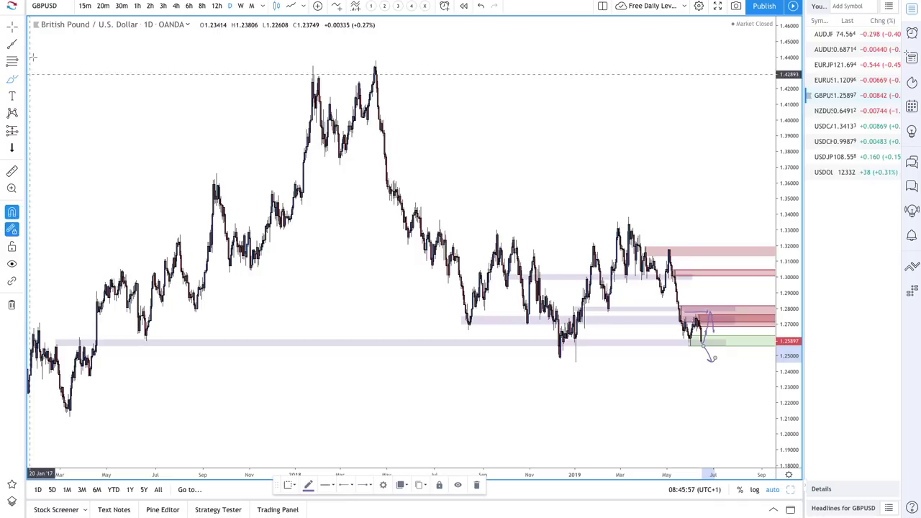
Draw an April 2017 zone, stretch its lower edge to 1.2366, and apply the Demand Zone template.
left_click(13, 65)
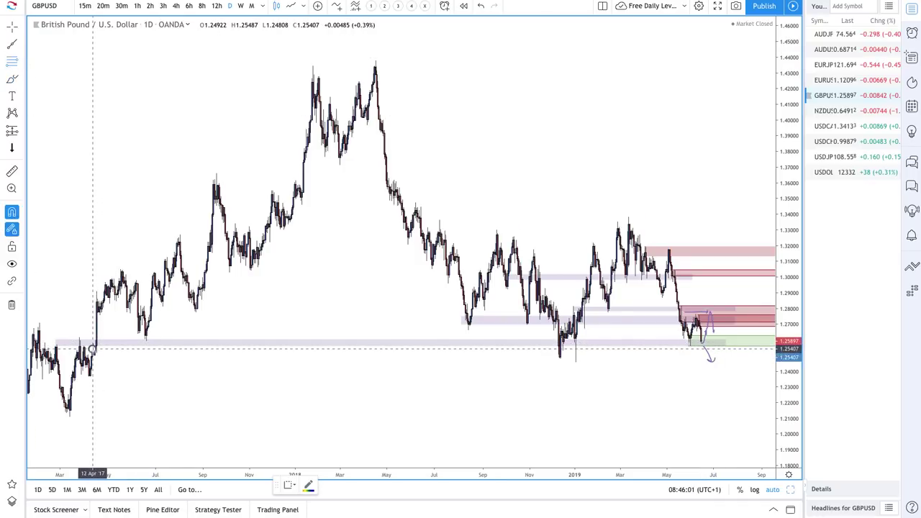
left_click(92, 349)
left_click(93, 358)
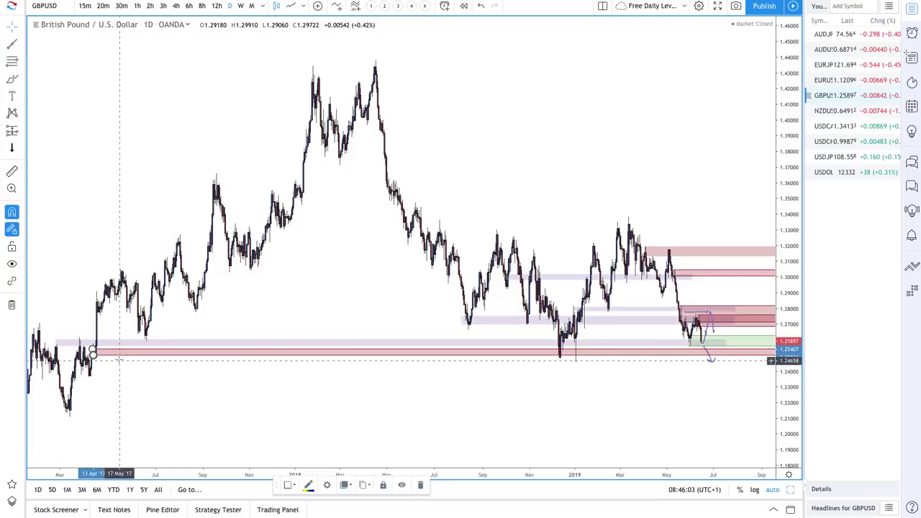
scroll(103, 357, "up", 5)
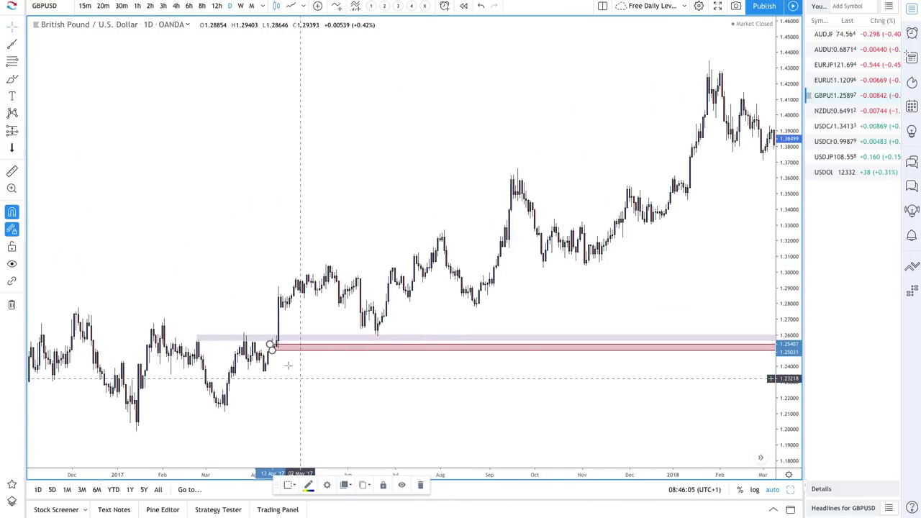
right_click(274, 352)
mouse_move(271, 352)
left_mouse_down()
mouse_move(264, 372)
mouse_move(264, 355)
left_mouse_up()
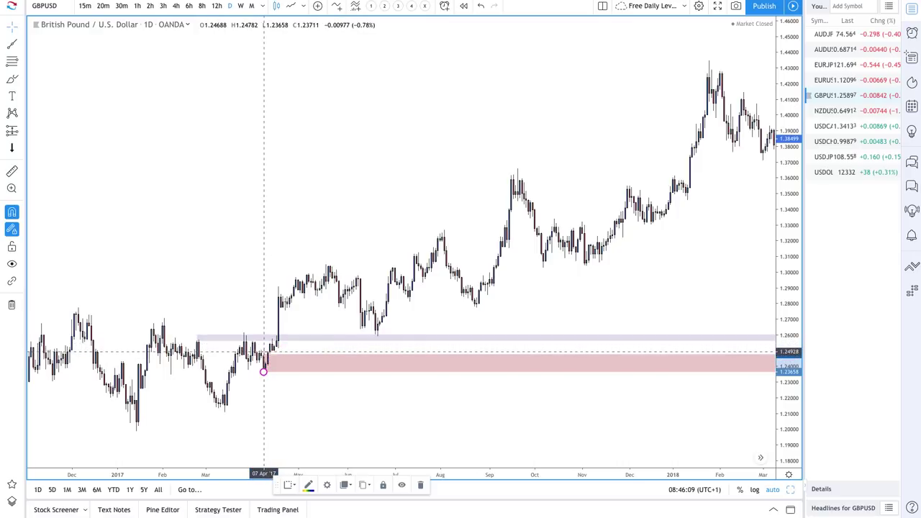
left_click(296, 488)
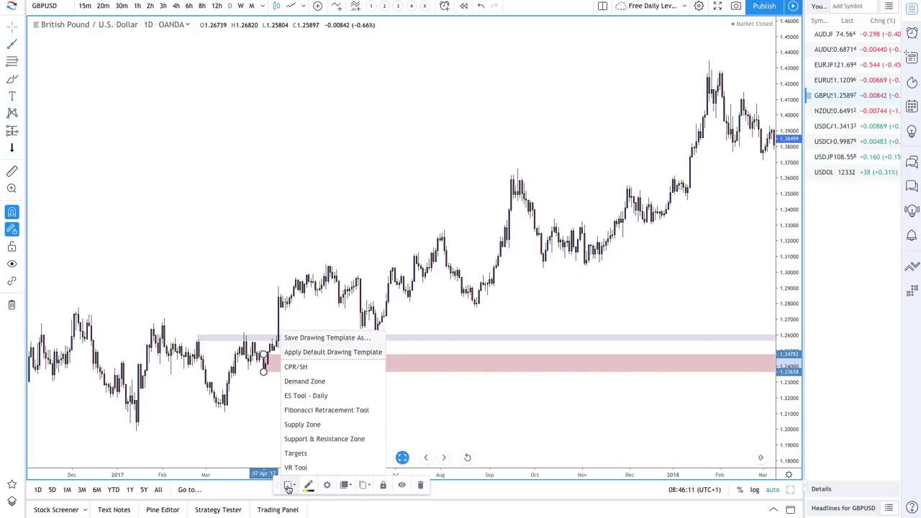
left_click(317, 382)
Draw two more zones, one near the April 2017 low and one at the January 2019 rally base.
scroll(599, 418, "down", 1)
scroll(599, 417, "down", 5)
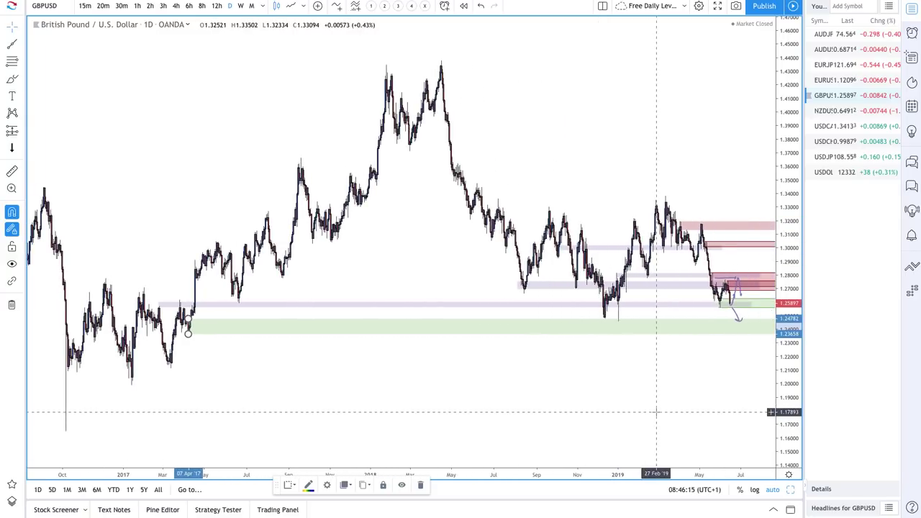
scroll(656, 412, "left", 5)
scroll(656, 412, "up", 3)
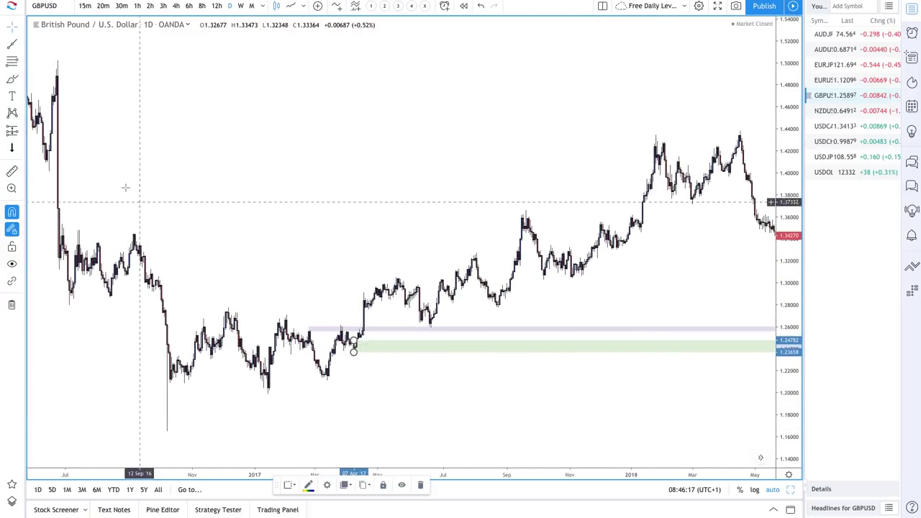
scroll(499, 397, "up", 3)
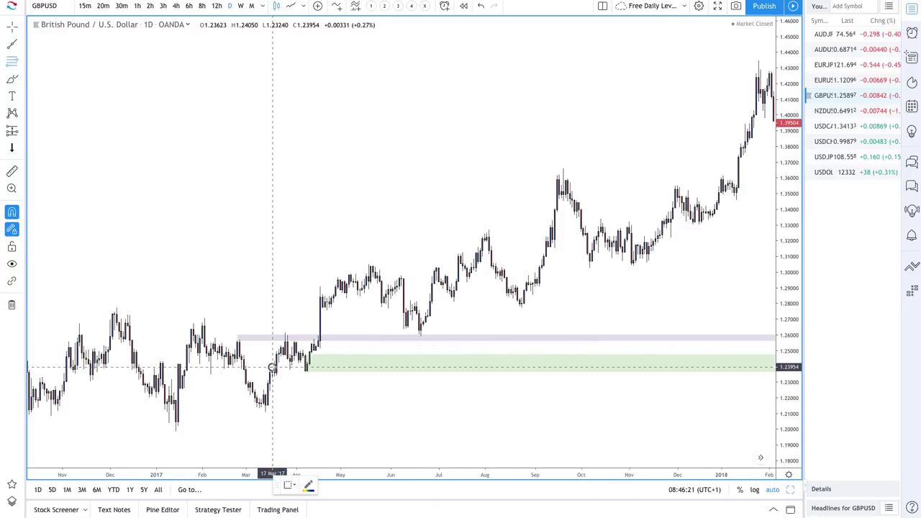
left_click_drag(272, 368, 264, 411)
scroll(603, 357, "right", 10)
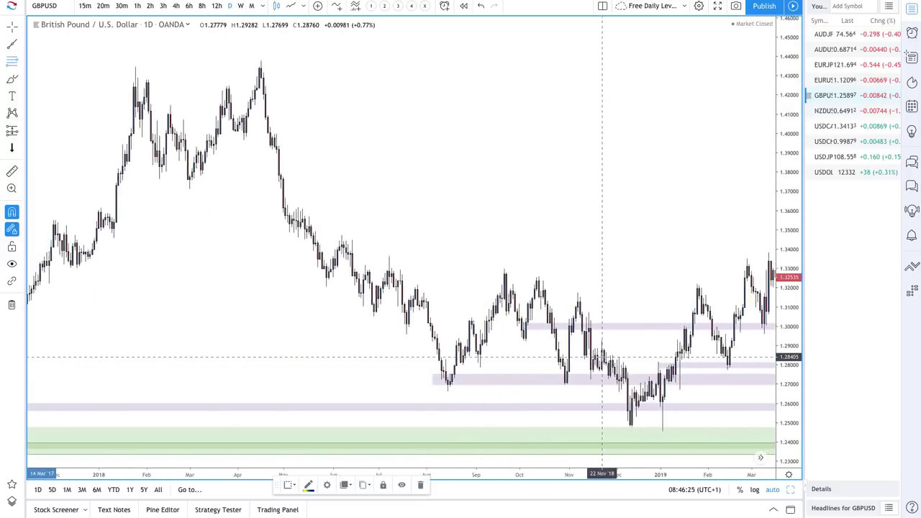
scroll(602, 357, "right", 10)
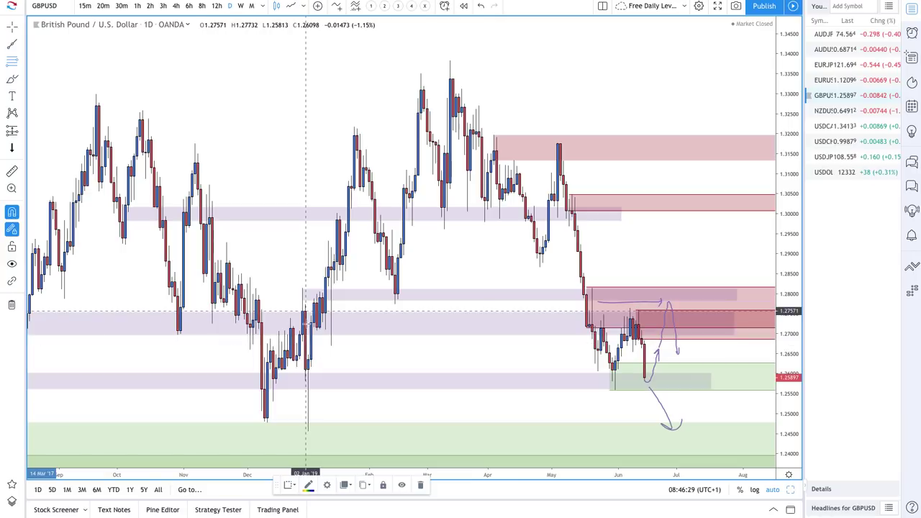
left_click_drag(305, 312, 310, 388)
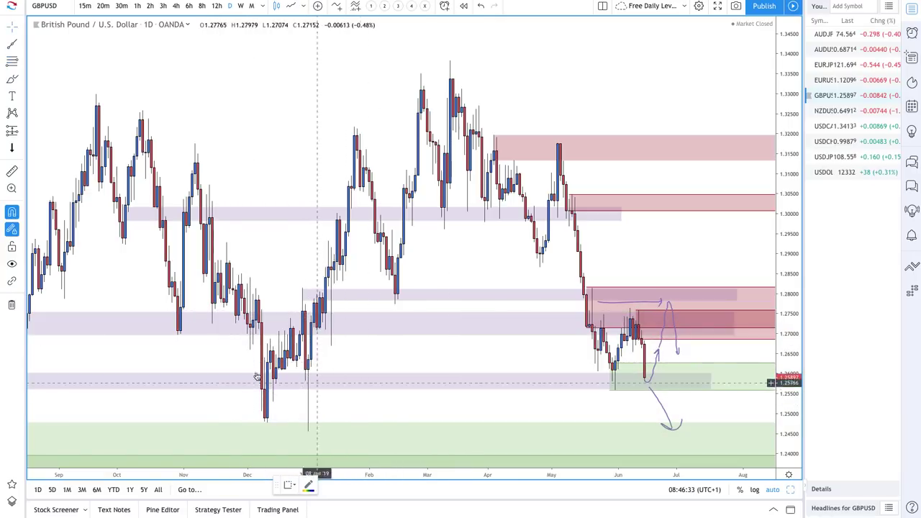
Deselect the last zone and draw a demand zone at the December 2018 low, about 1.2477–1.2561.
left_click(321, 404)
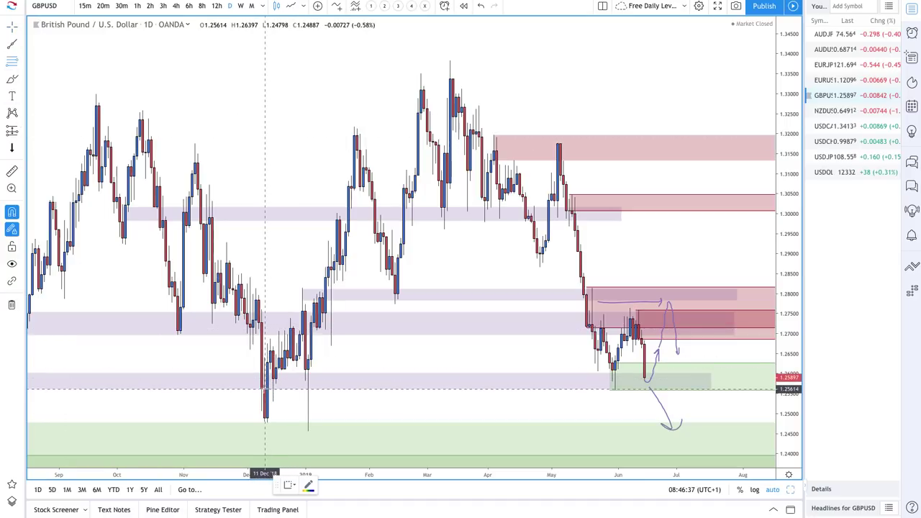
left_click_drag(265, 389, 265, 422)
scroll(433, 445, "down", 1)
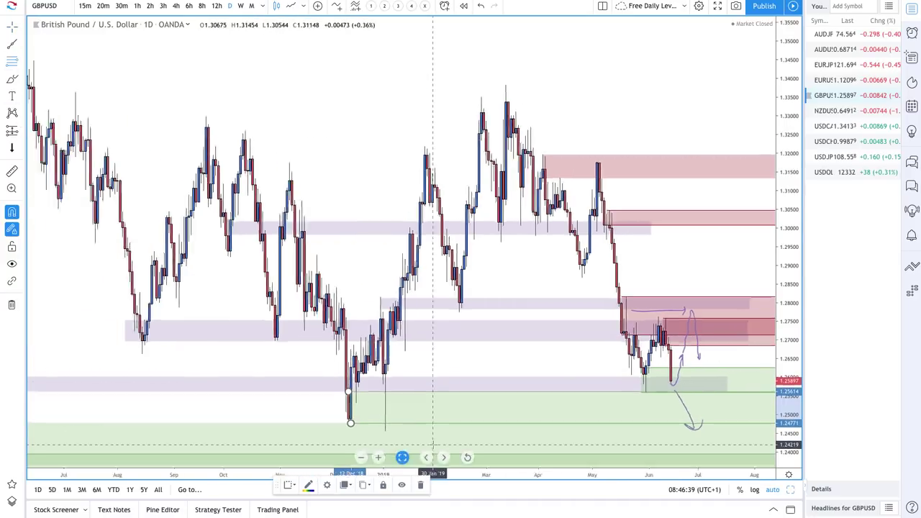
scroll(433, 445, "down", 5)
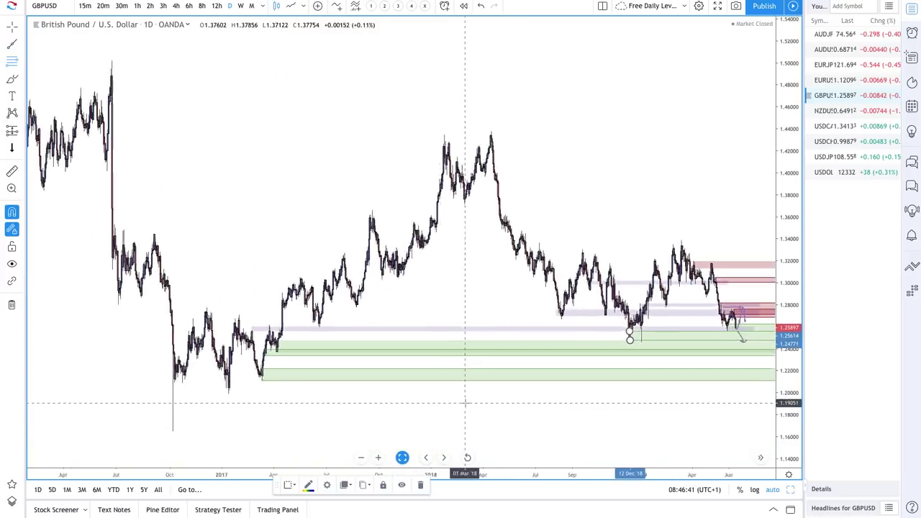
scroll(465, 403, "up", 4)
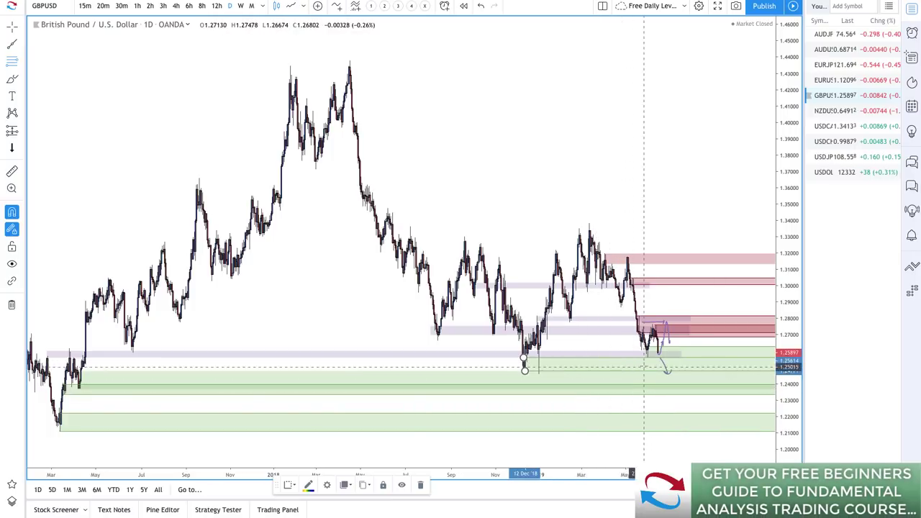
Draw a thin rectangle zone at 1.2379–1.2419 and zoom in on the 2018–2019 zones.
left_click(22, 84)
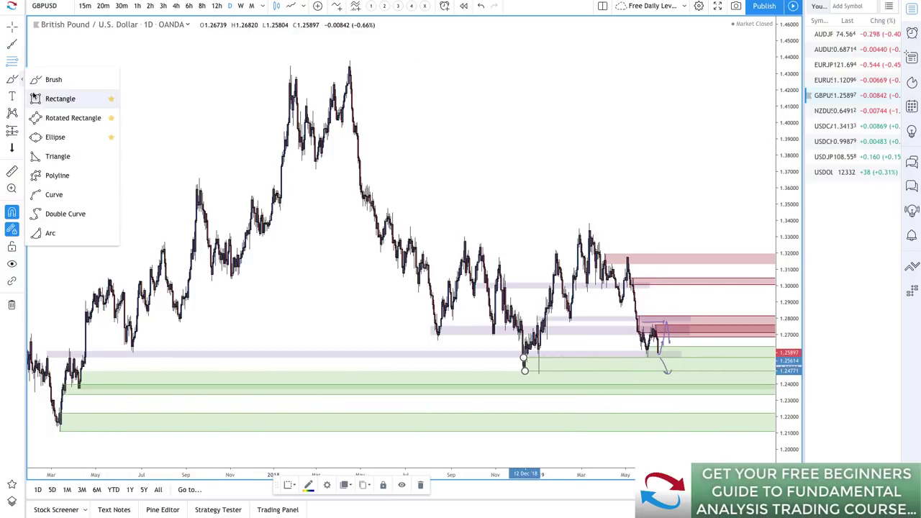
left_click(39, 98)
scroll(262, 344, "down", 3)
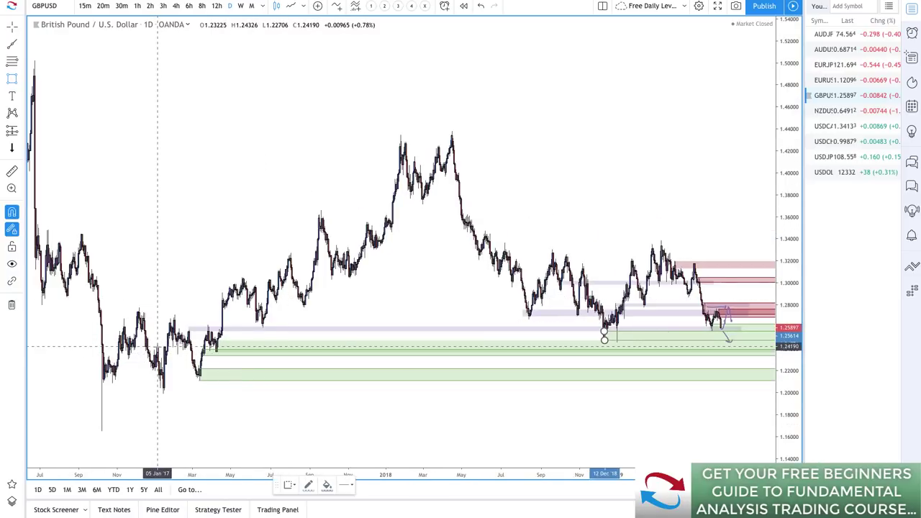
left_click(158, 346)
scroll(580, 346, "right", 3)
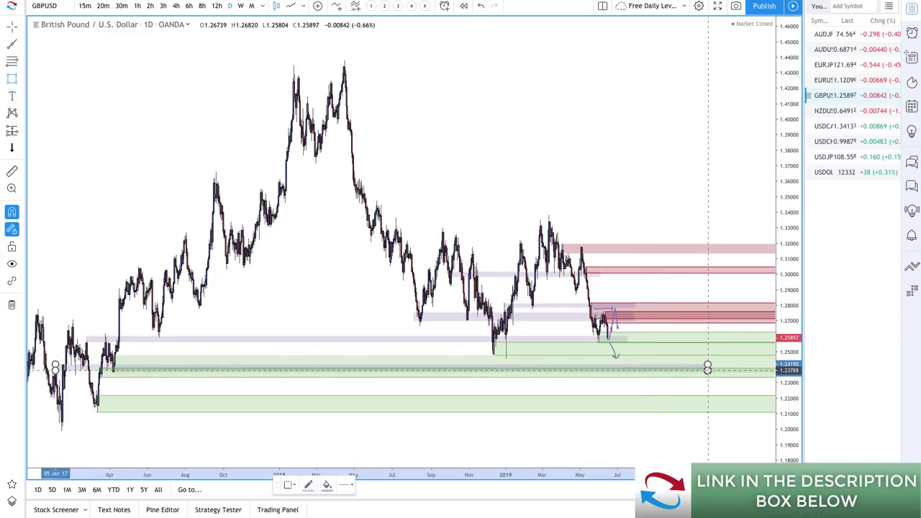
scroll(733, 368, "up", 5)
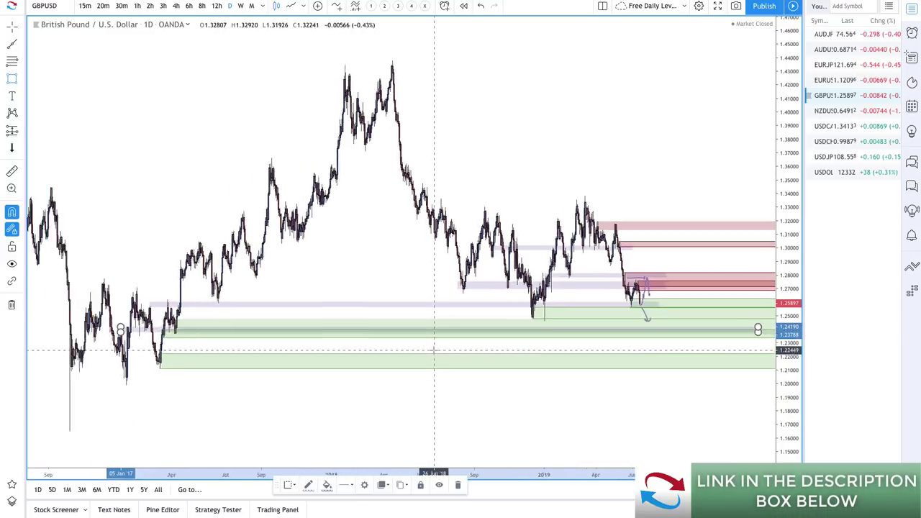
scroll(230, 339, "up", 5)
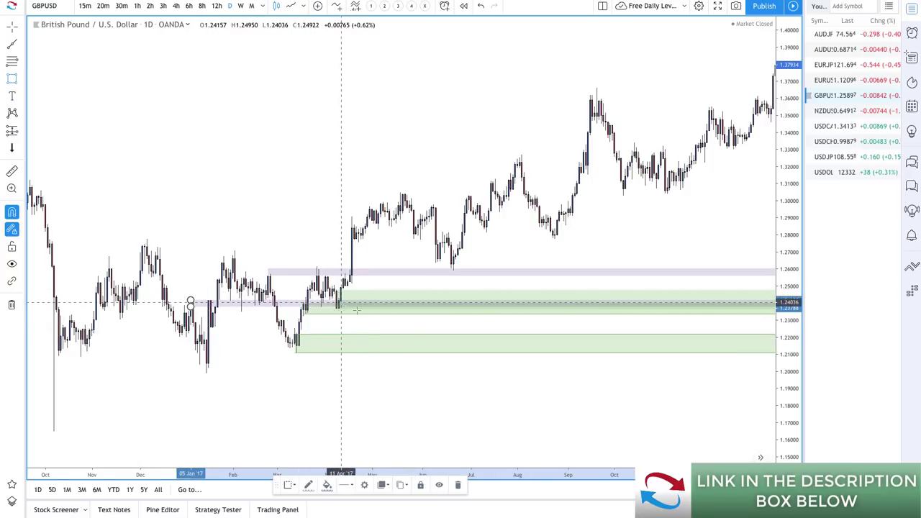
scroll(332, 309, "right", 5)
scroll(356, 311, "right", 10)
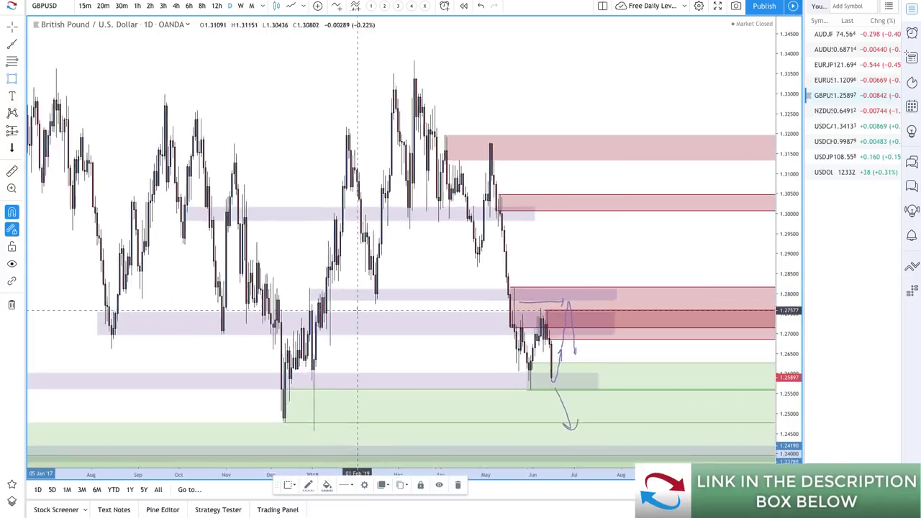
scroll(533, 417, "down", 2)
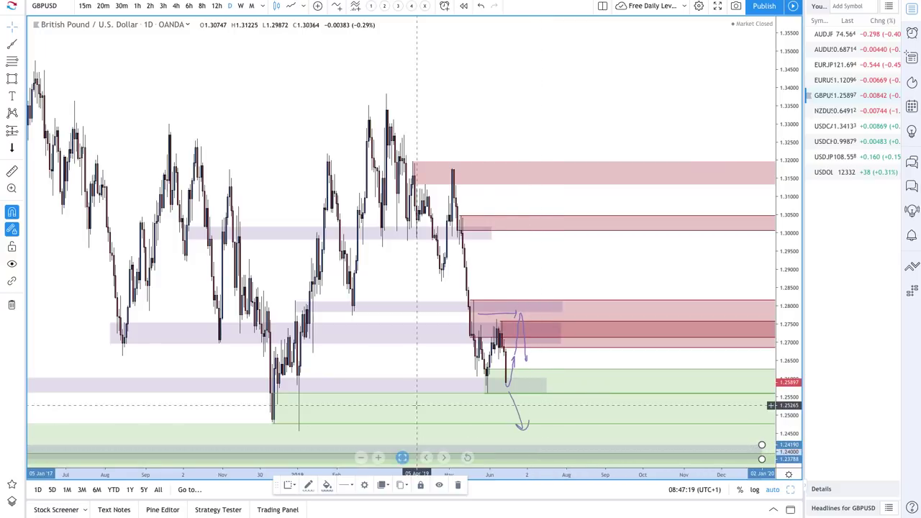
Draw a grey zone at about 1.2463–1.2506 from the December 2018 low across to the right.
left_click(12, 78)
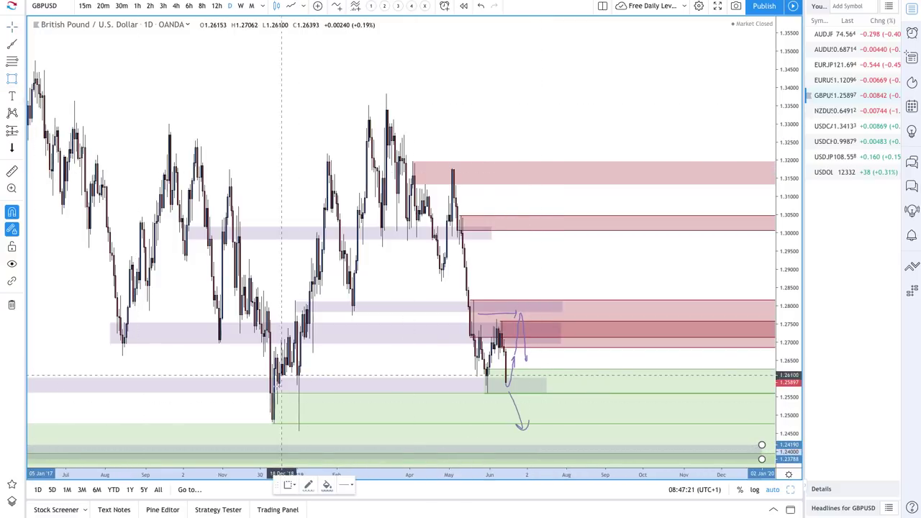
left_click_drag(270, 414, 686, 428)
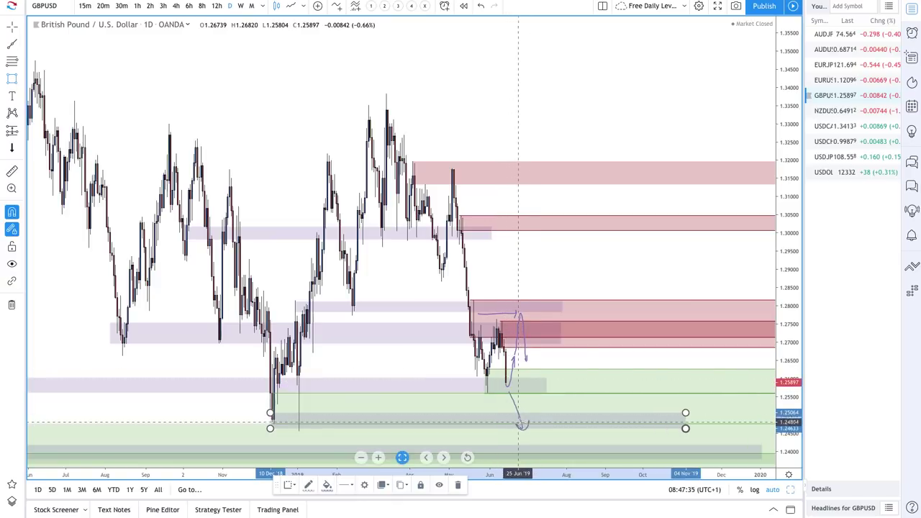
scroll(536, 423, "up", 4)
scroll(397, 287, "up", 1)
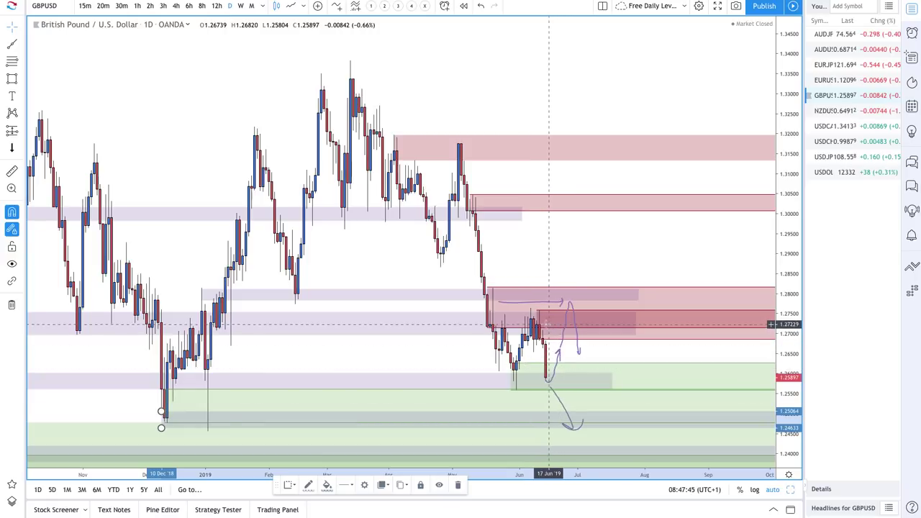
scroll(533, 375, "up", 3)
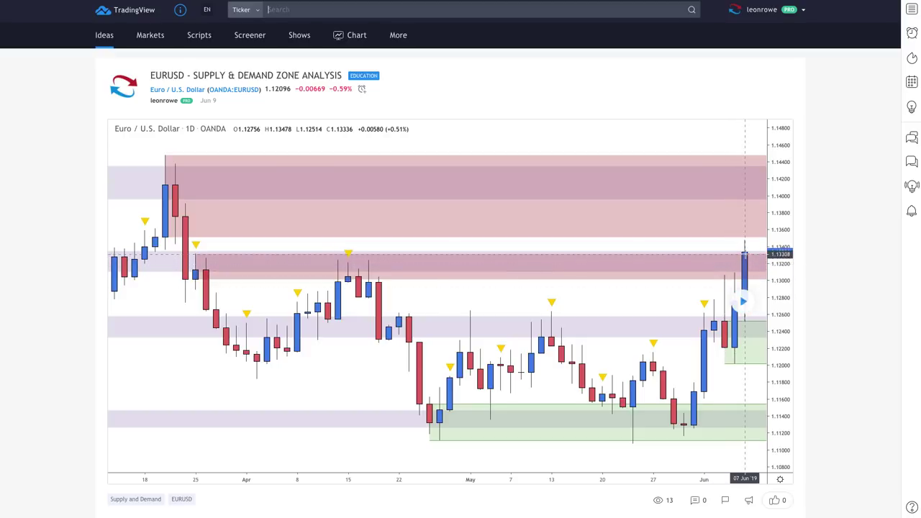
Play the EURUSD idea chart forward to reveal the candles after 7 June.
left_click(744, 303)
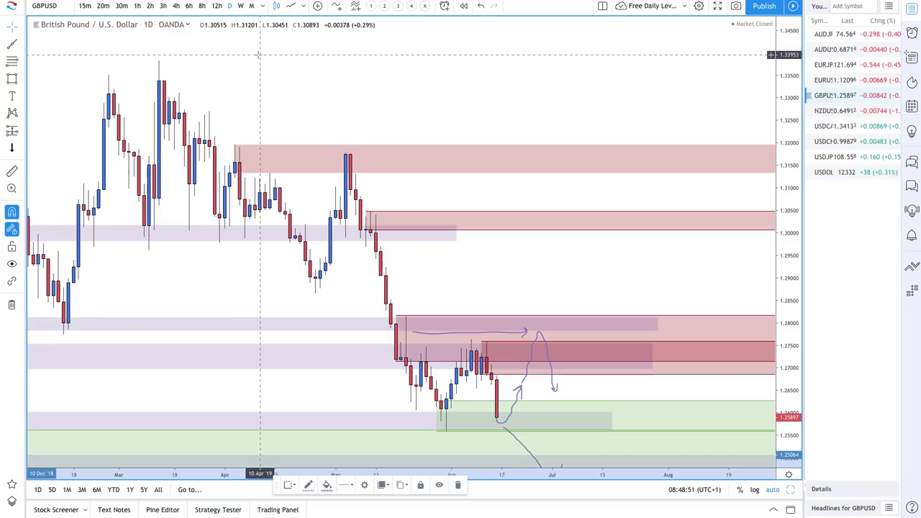
Switch the live chart to EURUSD and pick the Brush tool.
key("Up")
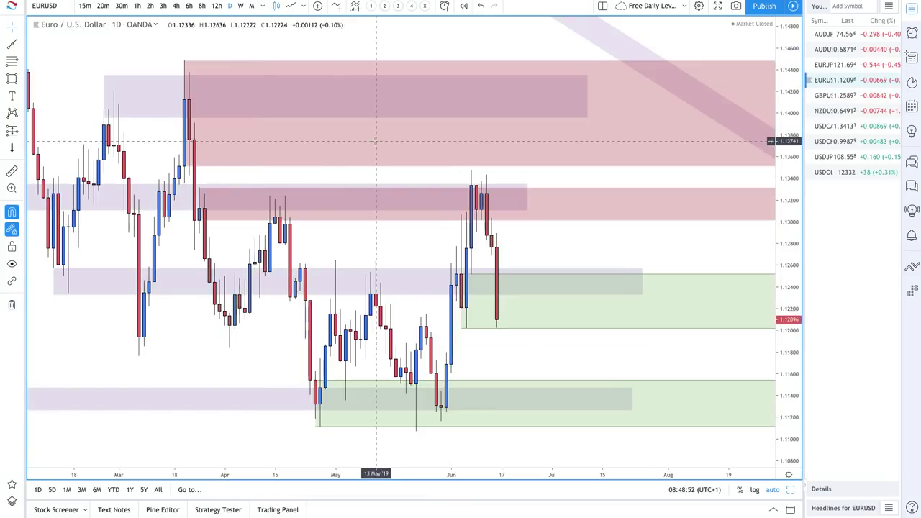
scroll(309, 252, "up", 5)
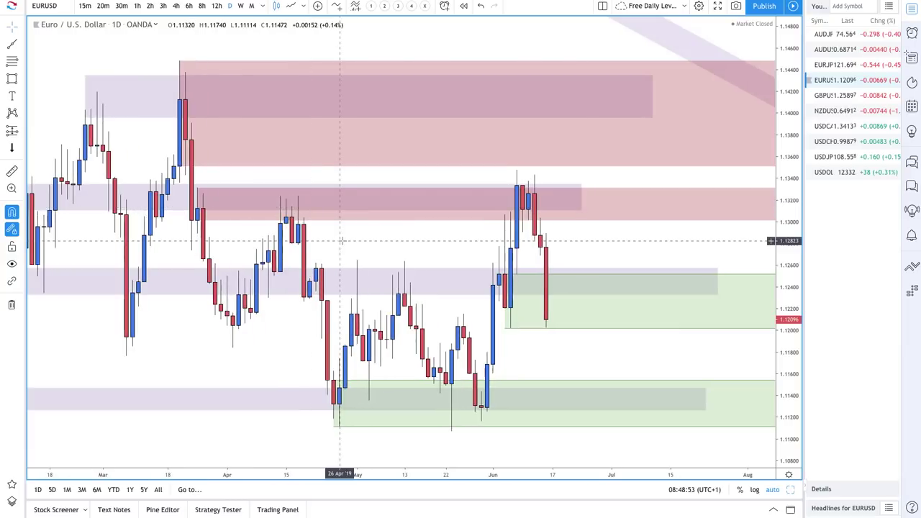
left_click(21, 81)
left_click(47, 78)
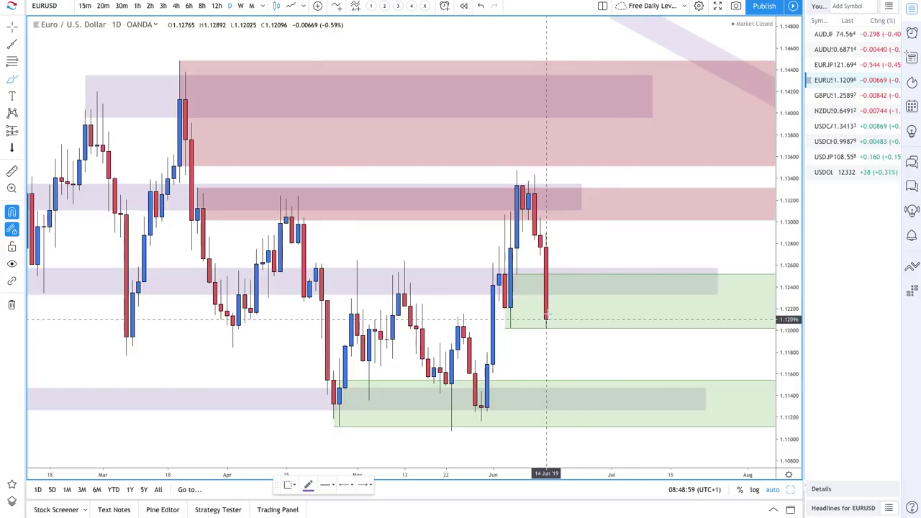
Brush two paths from the last candle: one rising toward 1.1250, one dipping into the lower green zone.
mouse_move(547, 322)
left_mouse_down()
mouse_move(604, 272)
mouse_move(594, 277)
mouse_move(610, 288)
left_mouse_up()
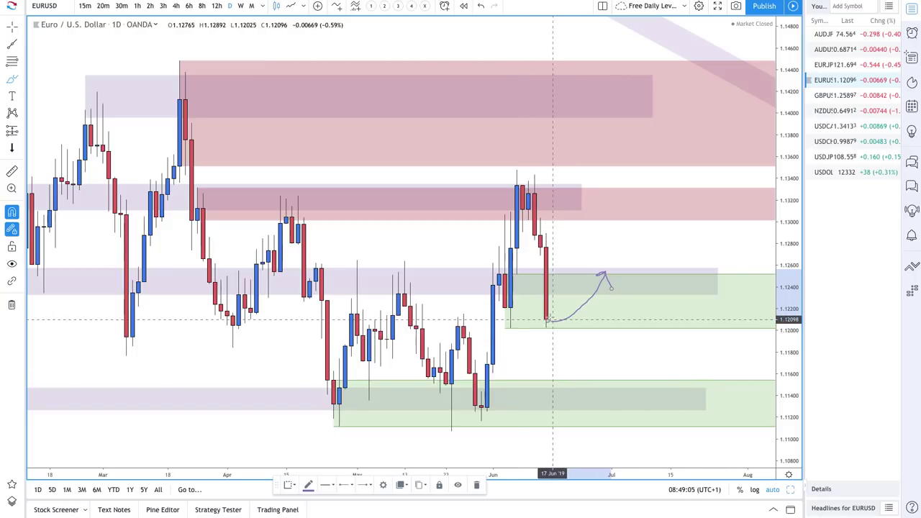
scroll(604, 382, "down", 1)
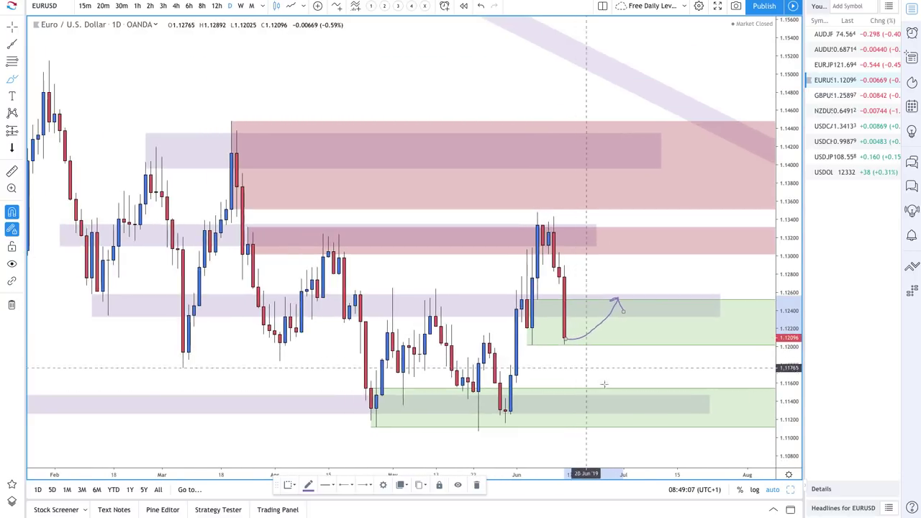
scroll(604, 385, "up", 1)
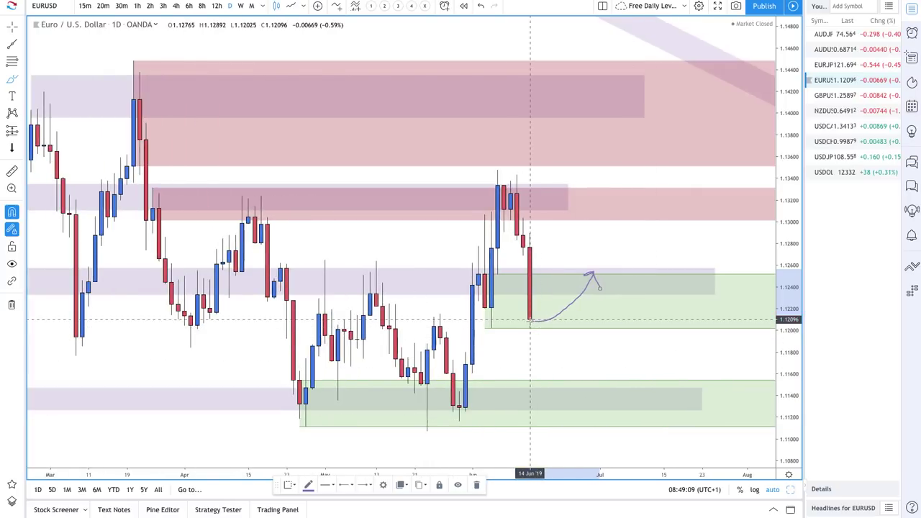
mouse_move(531, 320)
left_mouse_down()
mouse_move(538, 378)
mouse_move(549, 407)
mouse_move(565, 416)
mouse_move(624, 355)
mouse_move(619, 372)
left_mouse_up()
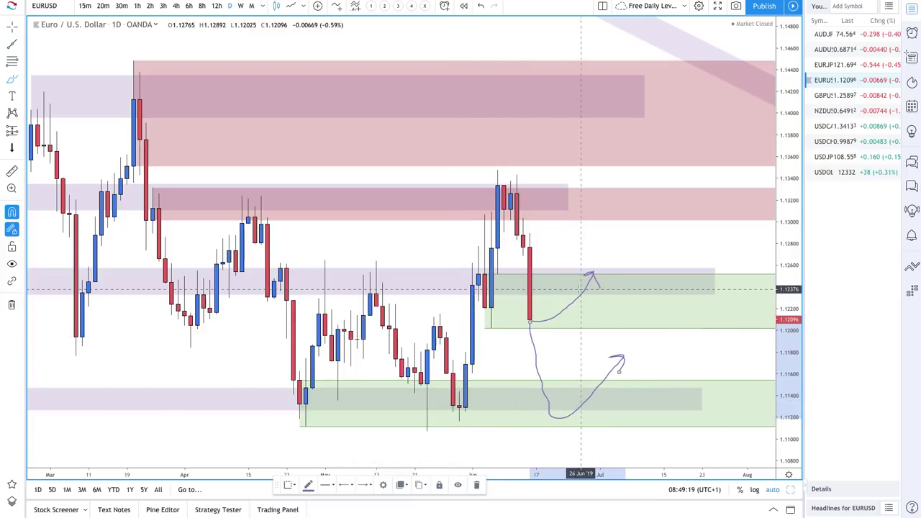
With the Brush, draw a path rising from the first projection into the upper red zone near 1.1375.
scroll(475, 395, "down", 2)
scroll(475, 395, "down", 3)
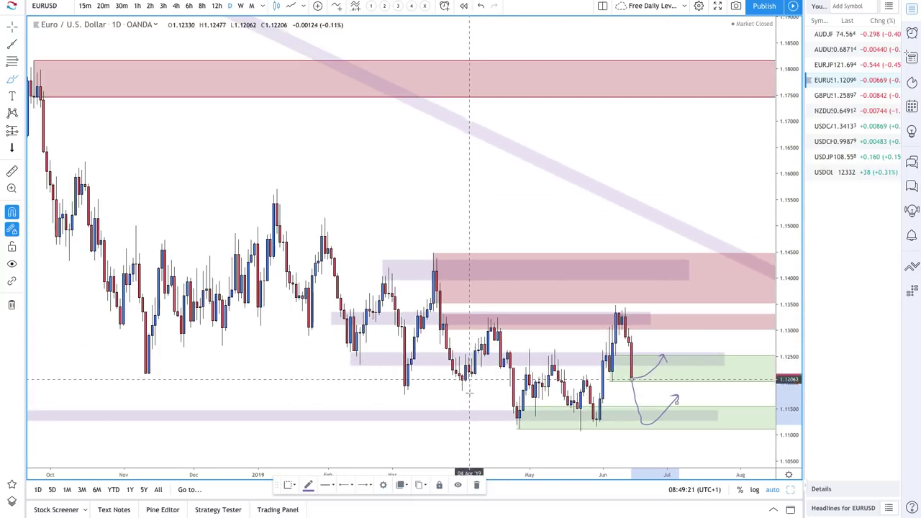
scroll(539, 404, "up", 5)
scroll(538, 407, "up", 2)
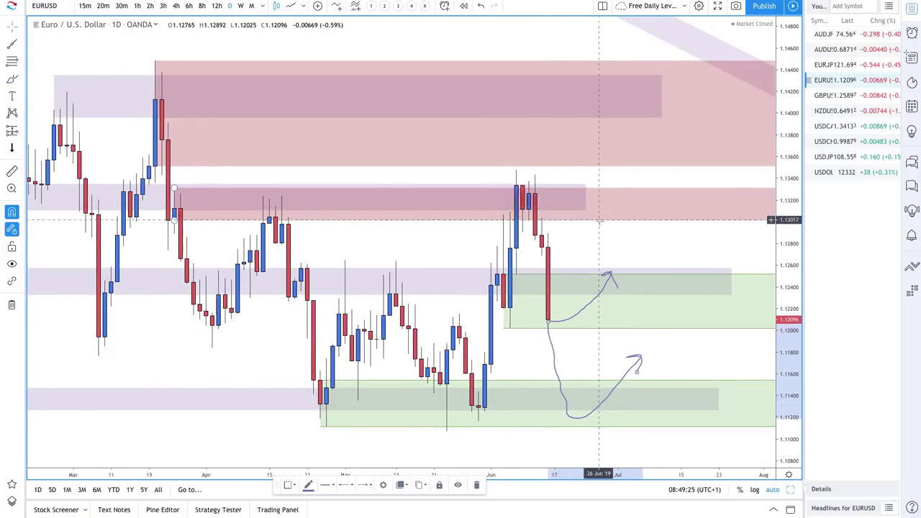
left_click(11, 79)
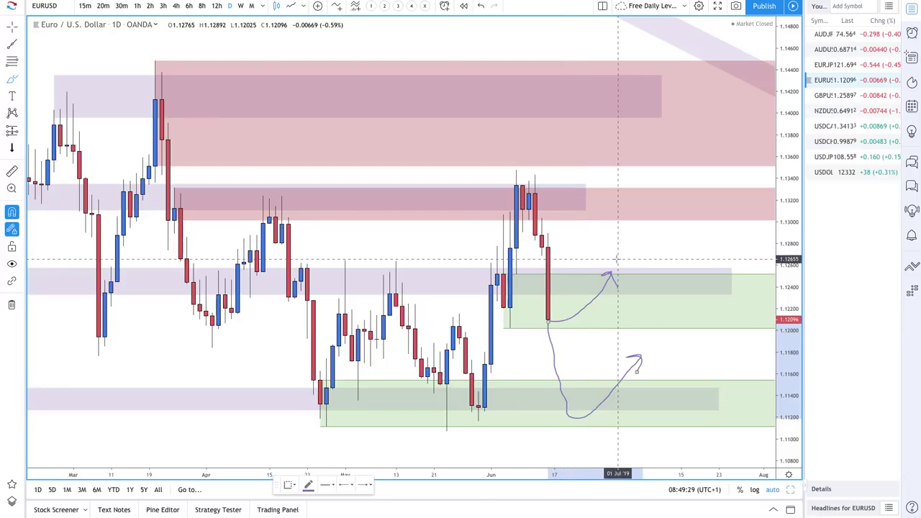
left_click_drag(617, 258, 636, 209)
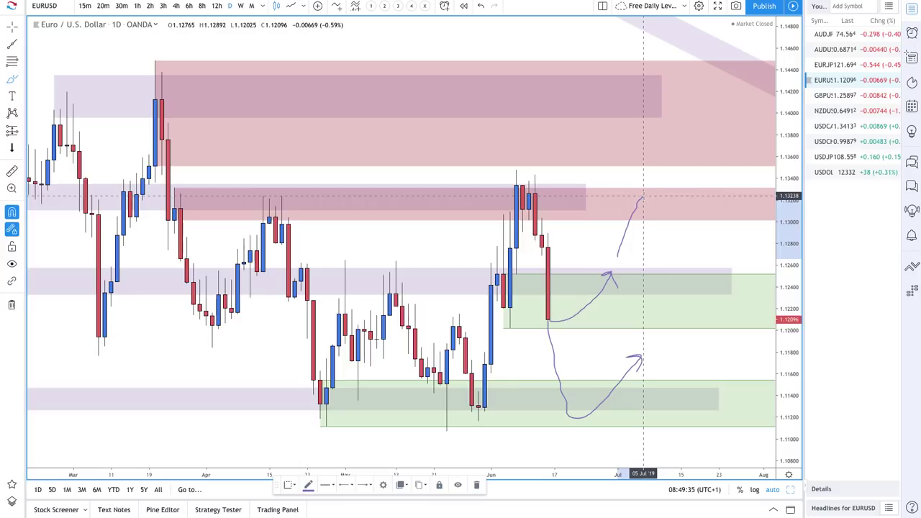
mouse_move(642, 196)
left_mouse_down()
mouse_move(657, 220)
mouse_move(680, 158)
left_mouse_up()
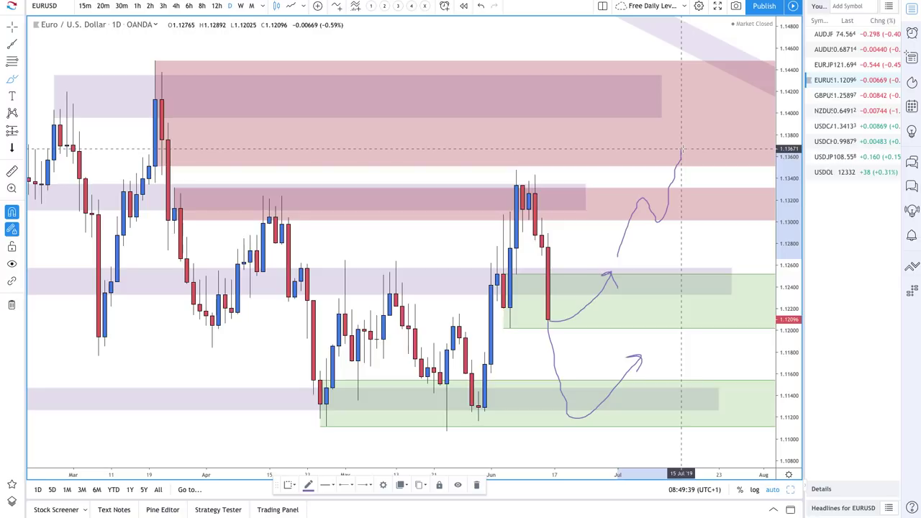
mouse_move(682, 149)
left_mouse_down()
mouse_move(688, 142)
mouse_move(707, 153)
mouse_move(730, 186)
mouse_move(738, 173)
left_mouse_up()
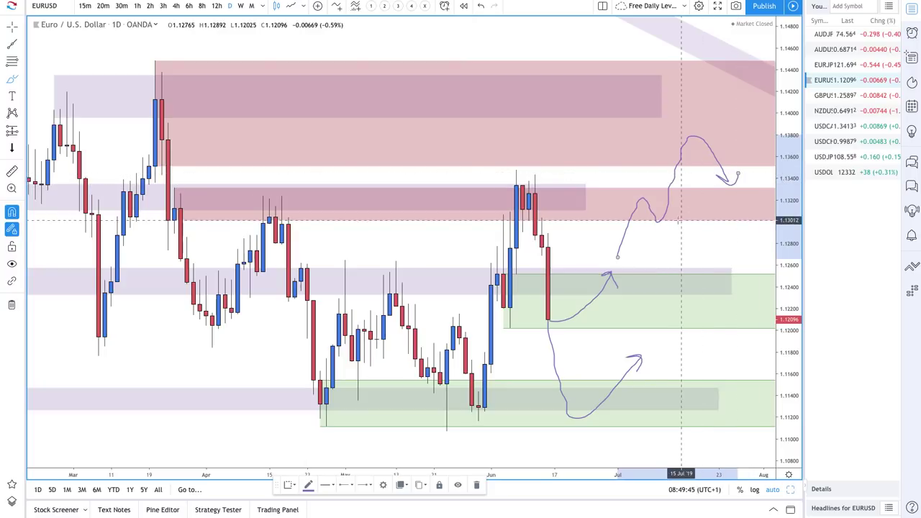
Draw the path falling back to about 1.1285 and stretch the top purple zone further right.
mouse_move(675, 175)
left_mouse_down()
mouse_move(697, 243)
mouse_move(707, 229)
left_mouse_up()
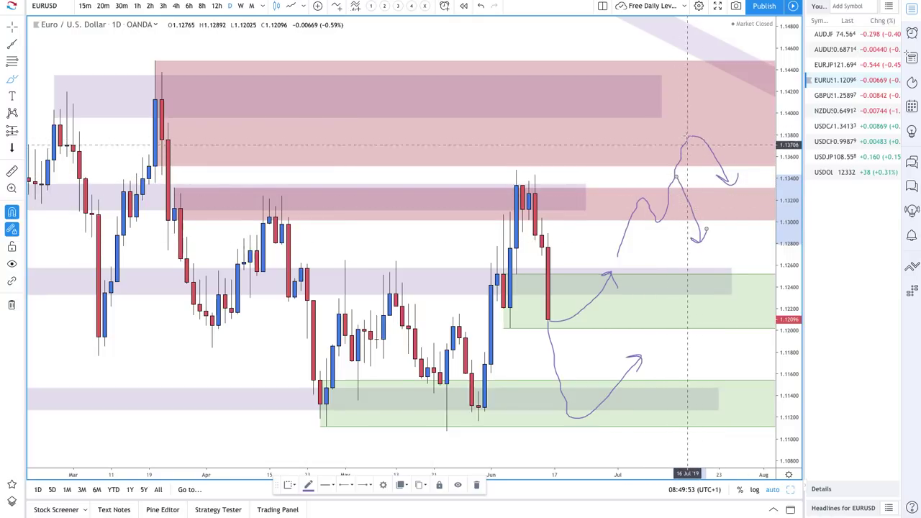
left_click(662, 117)
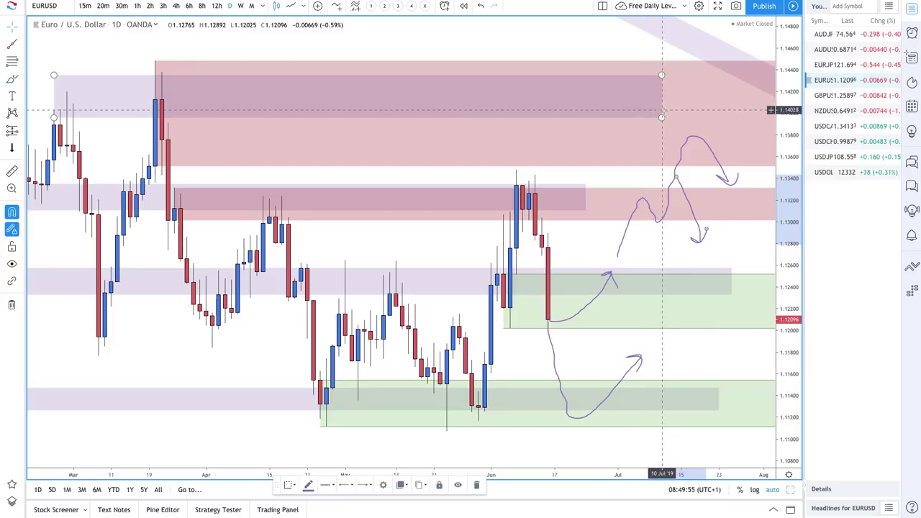
left_click_drag(661, 117, 750, 118)
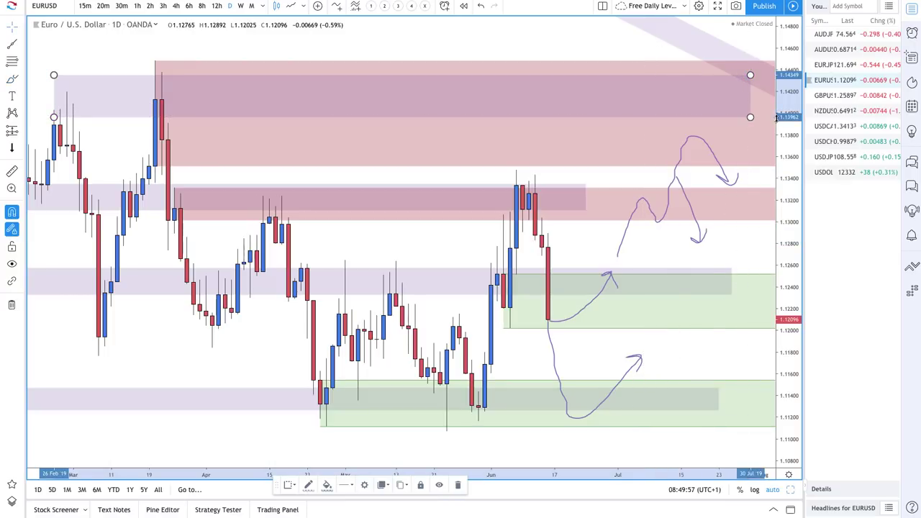
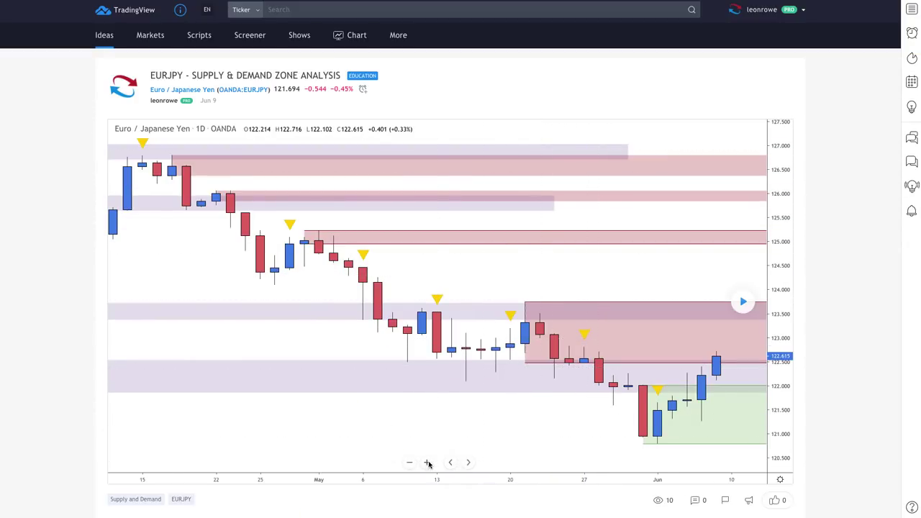
Zoom into the EURJPY idea chart and play it forward to reveal the newer bars.
left_click(428, 463)
left_click(428, 463)
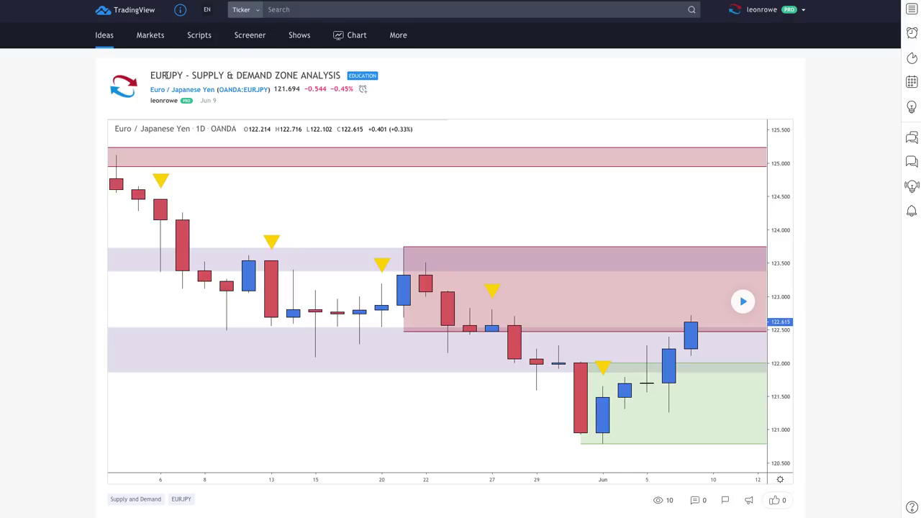
left_click(743, 301)
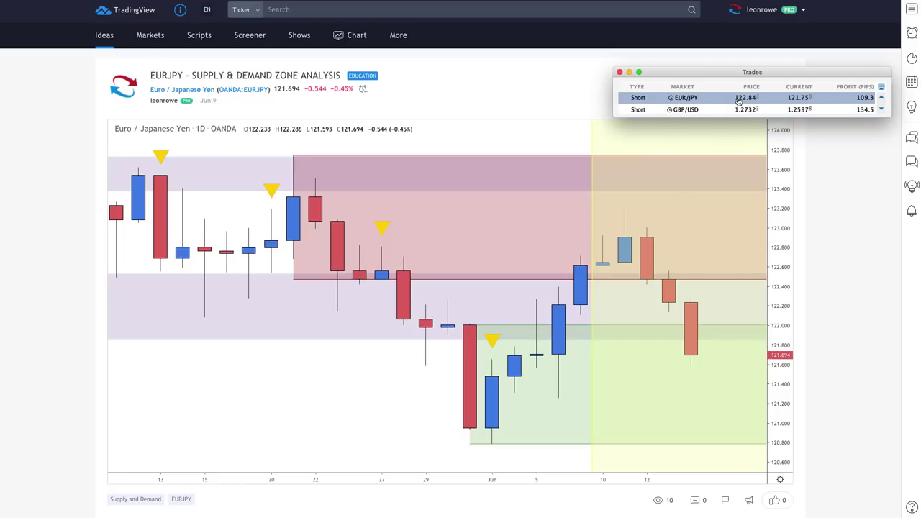
left_click(732, 249)
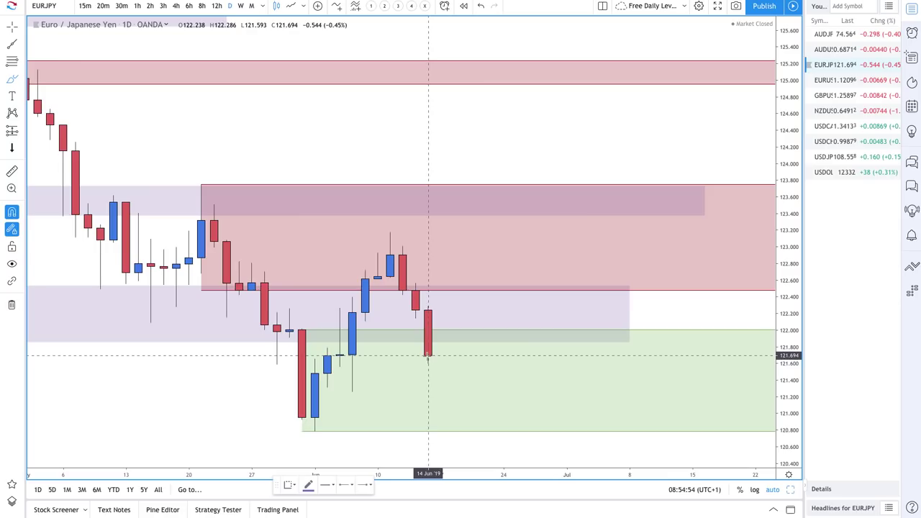
Sketch brush arrows on EURJPY bouncing from the green zone, rallying into the red zone, then dropping.
mouse_move(429, 355)
left_mouse_down()
mouse_move(440, 397)
mouse_move(514, 358)
mouse_move(494, 355)
left_mouse_up()
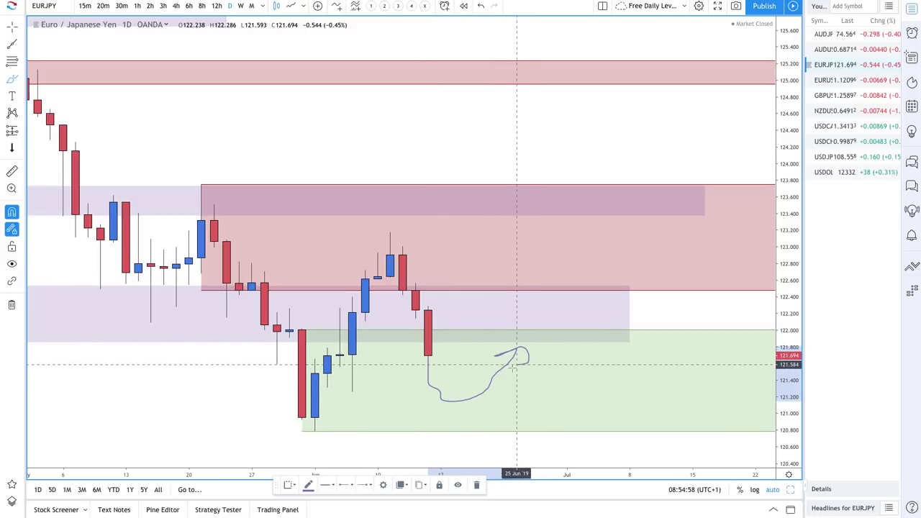
scroll(461, 403, "down", 3)
scroll(482, 404, "down", 4)
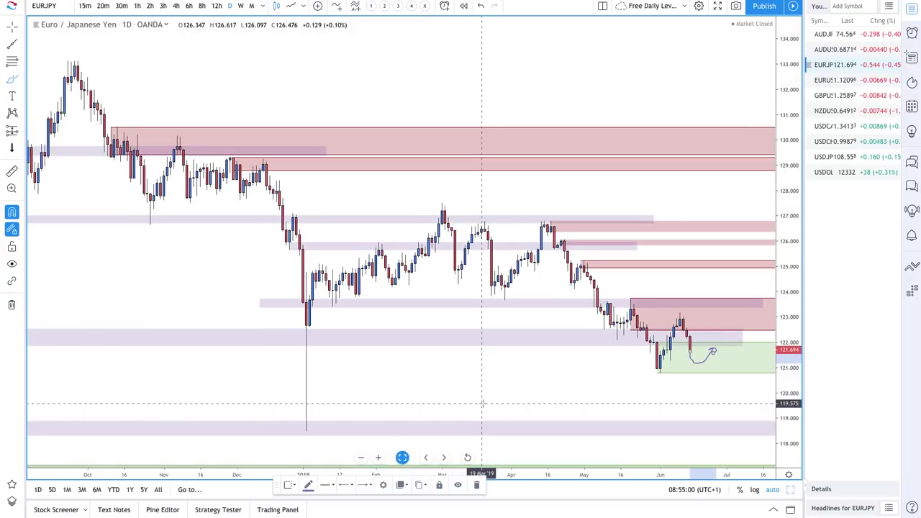
scroll(482, 404, "up", 5)
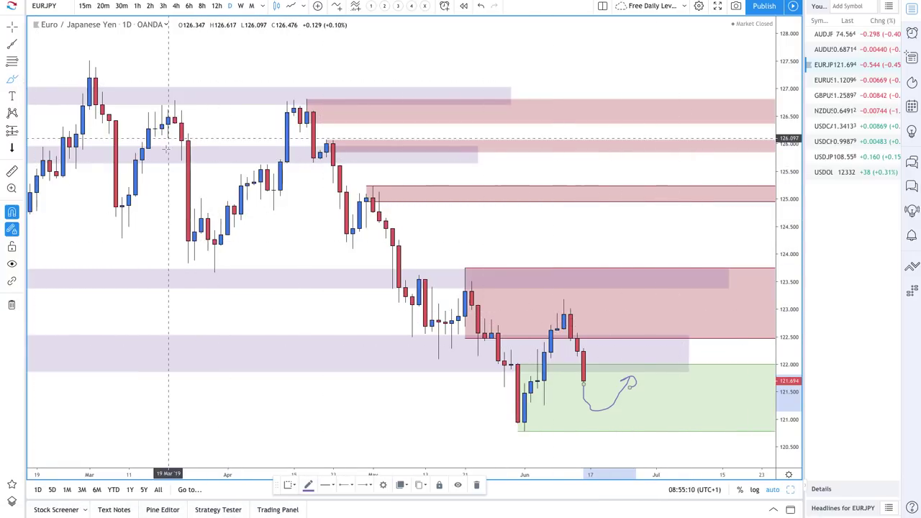
left_click(11, 80)
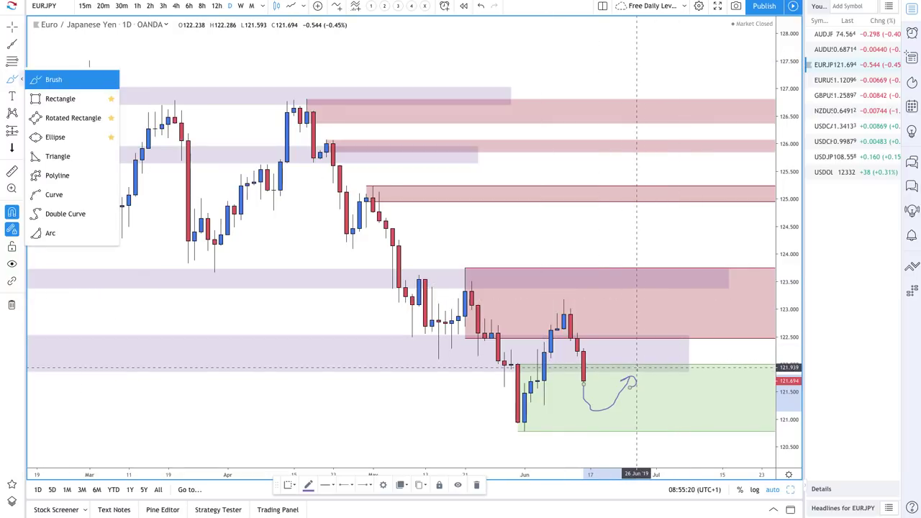
mouse_move(636, 369)
left_mouse_down()
mouse_move(663, 308)
mouse_move(709, 357)
left_mouse_up()
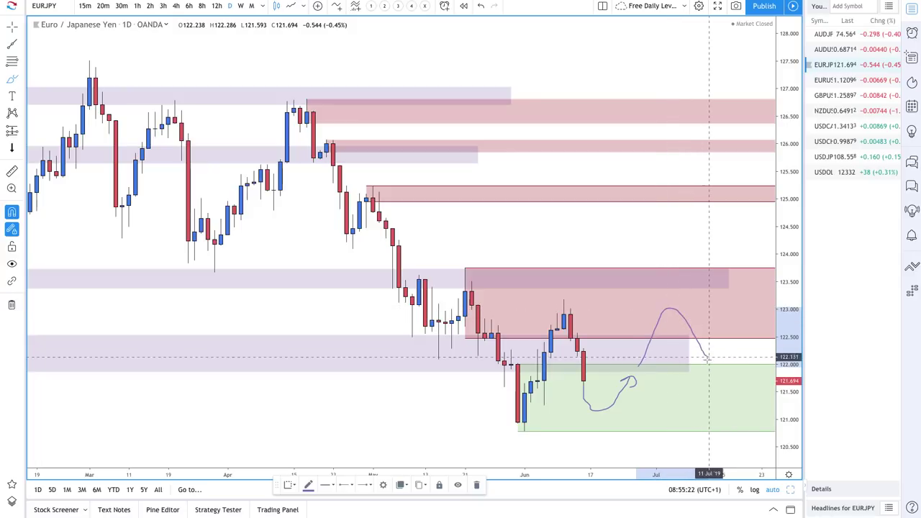
left_click_drag(695, 277, 729, 327)
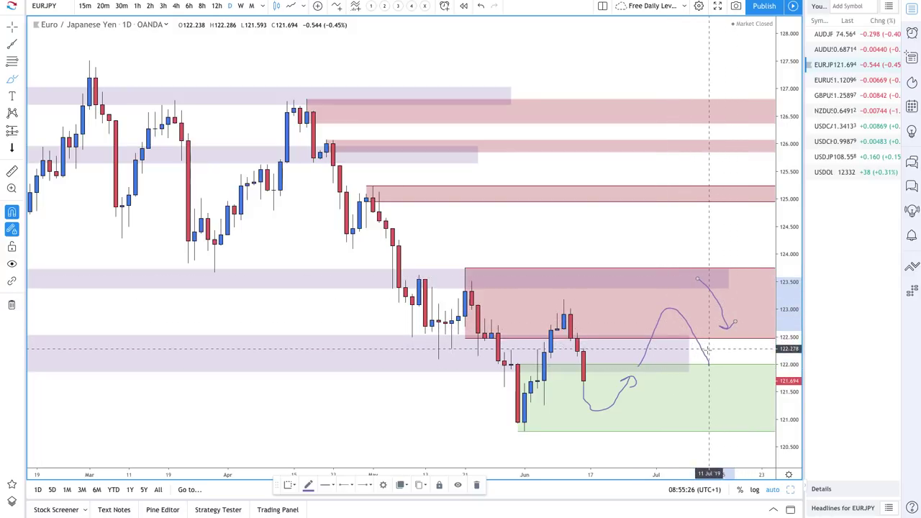
mouse_move(697, 360)
left_mouse_down()
mouse_move(714, 369)
mouse_move(722, 359)
left_mouse_up()
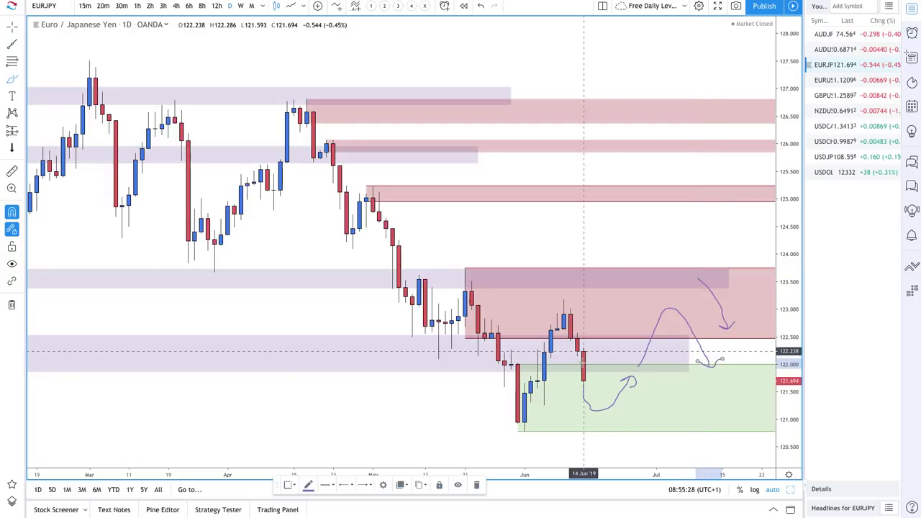
left_click(688, 375)
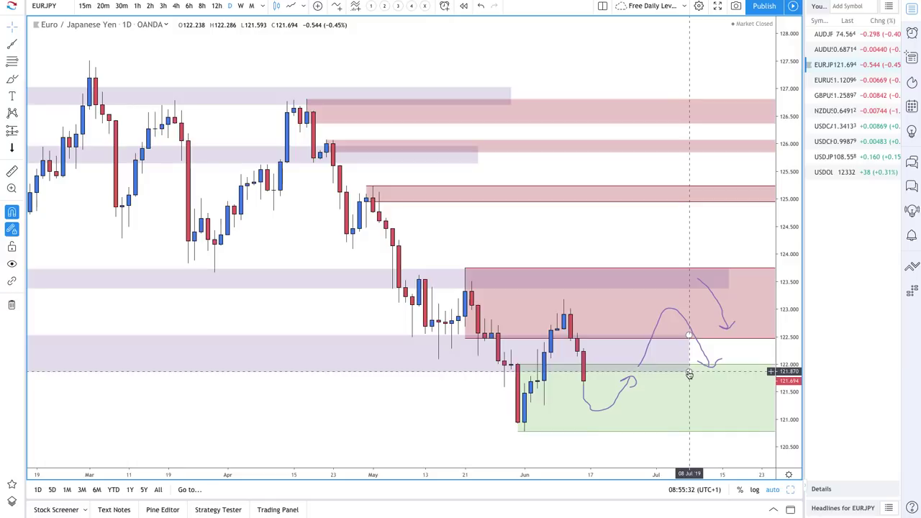
Narrow the lavender zone to 122.9–123.2 and raise the red zone's bottom to about 122.65.
left_click_drag(689, 374, 689, 300)
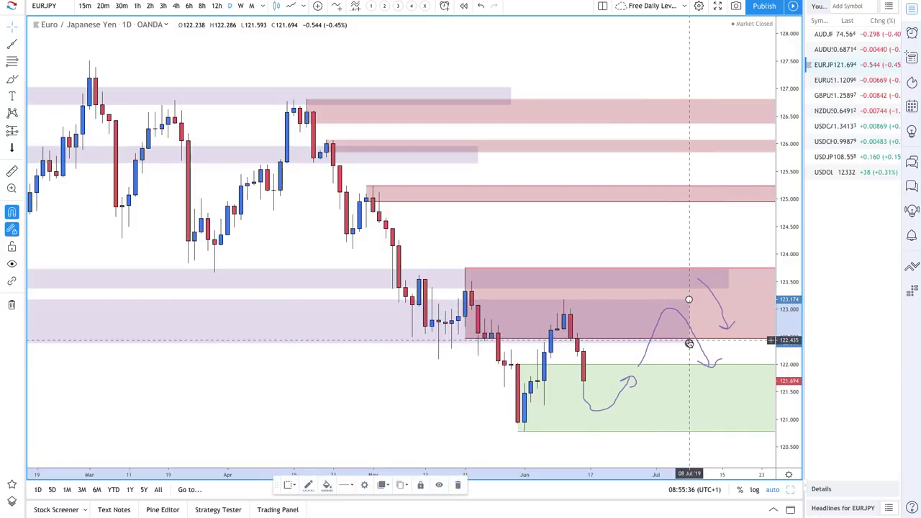
left_click_drag(688, 343, 689, 316)
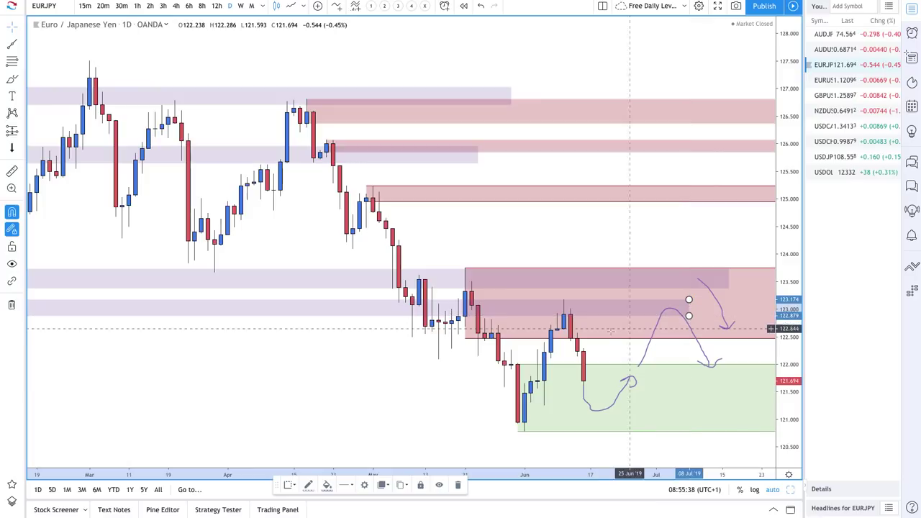
left_click_drag(490, 339, 564, 326)
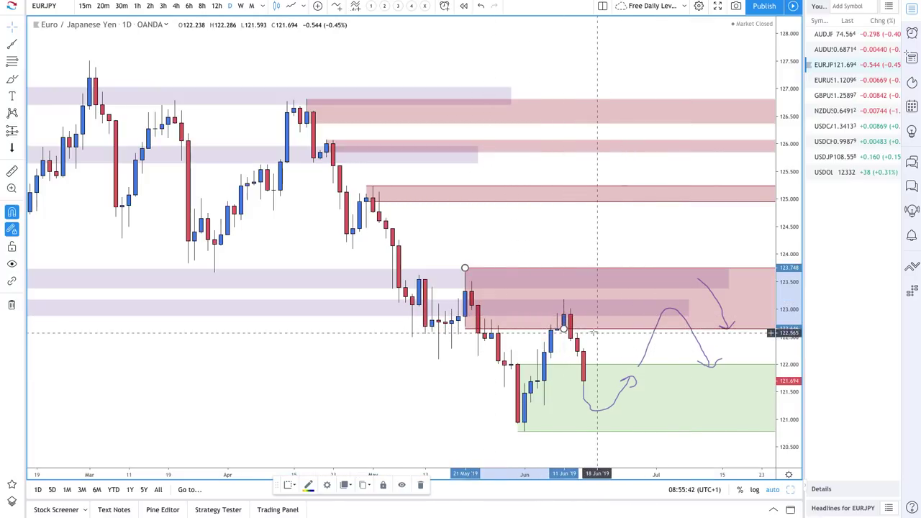
left_click(689, 318)
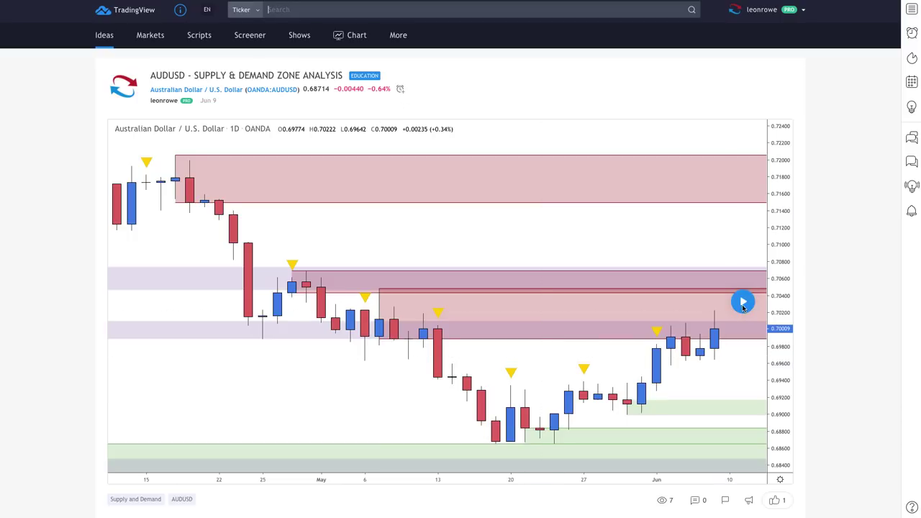
Play the AUDUSD idea forward, then open the AUDUSD daily chart from the watchlist.
left_click(743, 303)
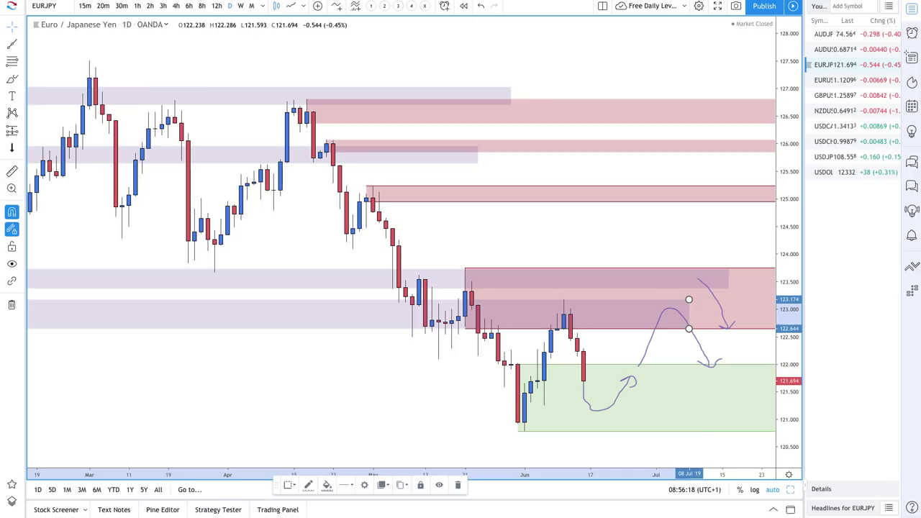
left_click(835, 49)
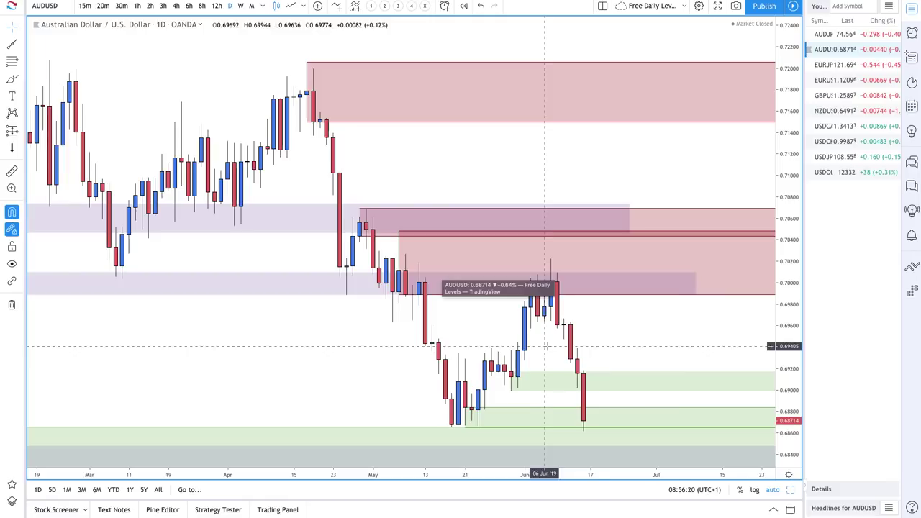
Delete the upper green zone from the AUDUSD chart.
right_click(551, 288)
left_click(712, 375)
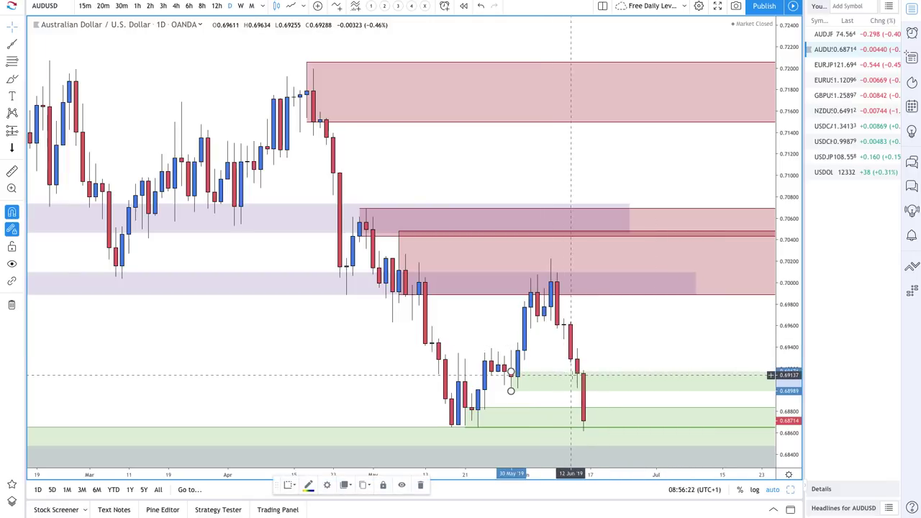
key("Escape")
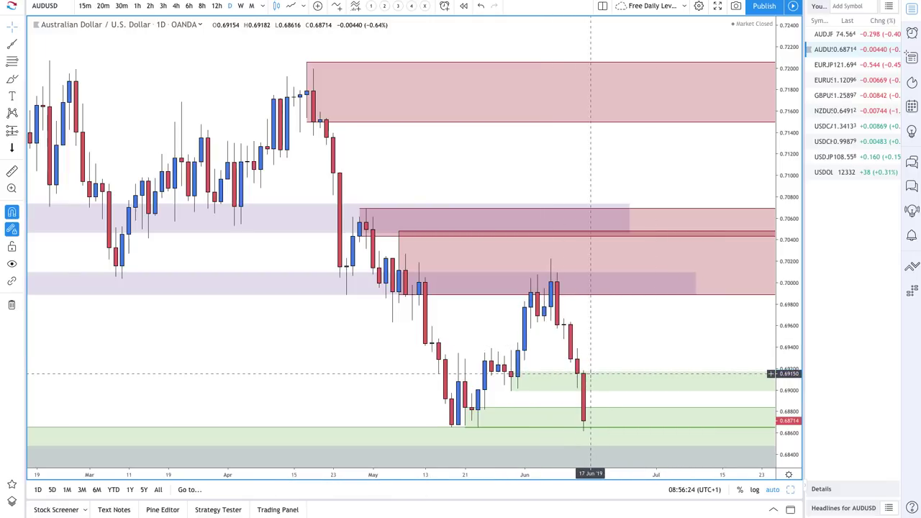
left_click(590, 375)
key("Delete")
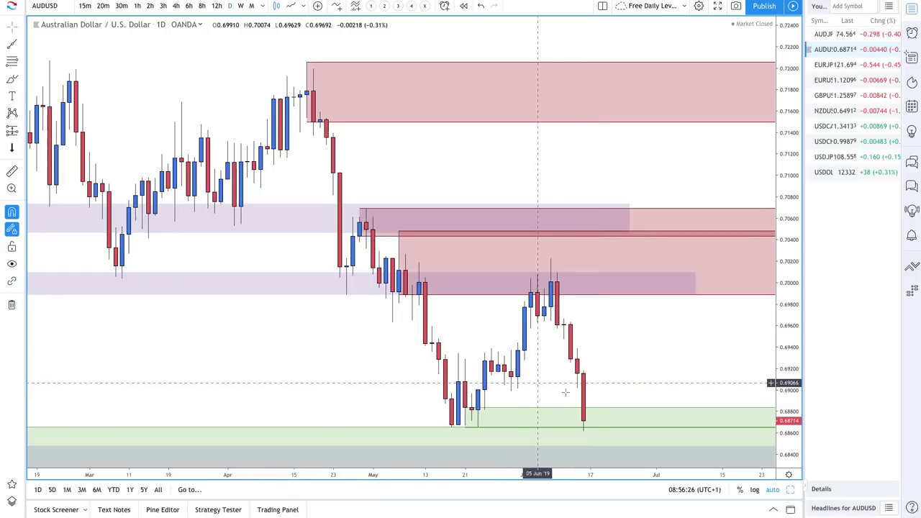
Brush a curving arrow rising from the green demand zone toward 0.6920, then hooking down.
scroll(578, 395, "up", 1)
scroll(578, 394, "up", 1)
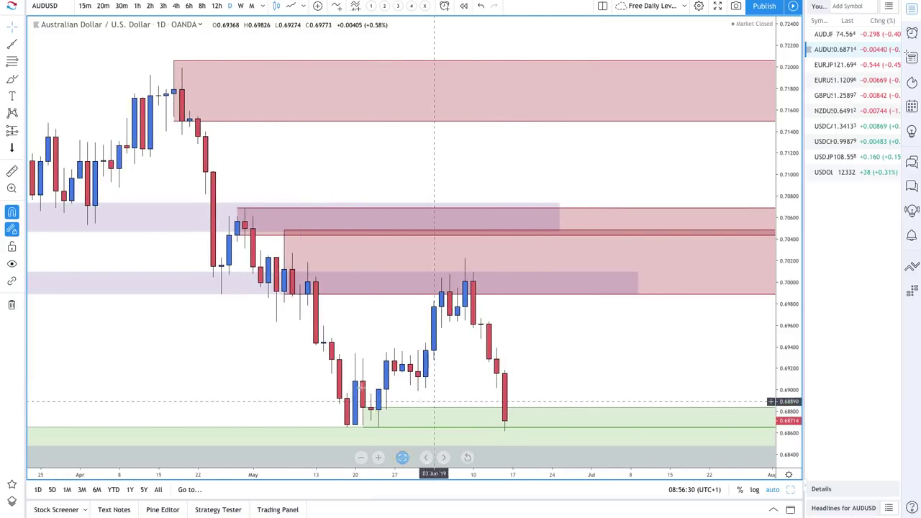
left_click(12, 81)
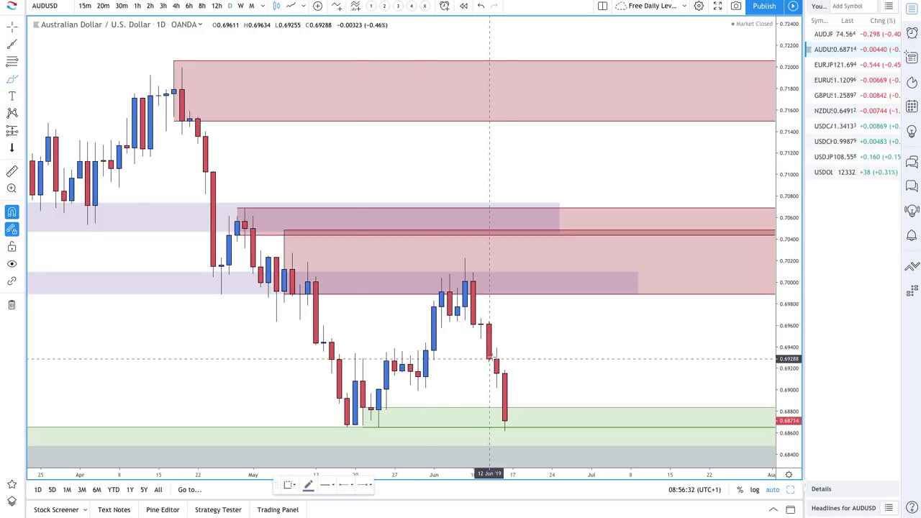
mouse_move(505, 418)
left_mouse_down()
mouse_move(565, 375)
mouse_move(568, 388)
left_mouse_up()
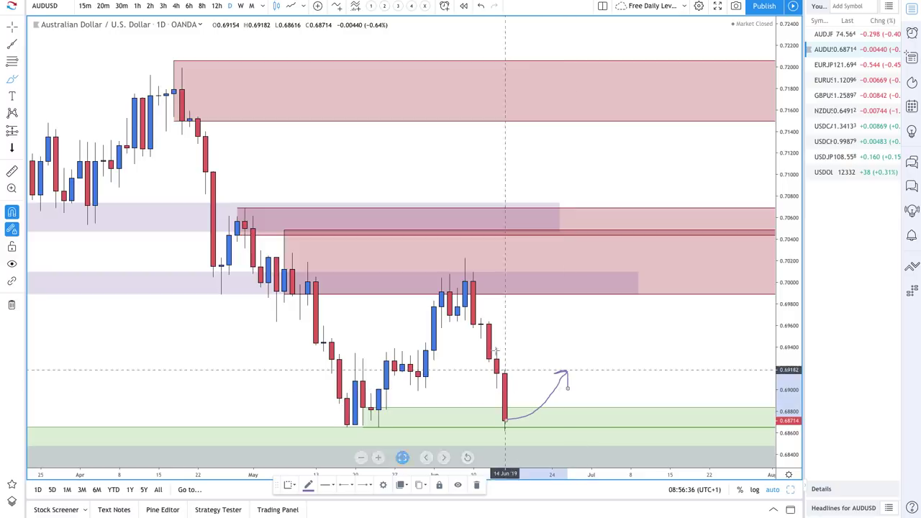
scroll(491, 329, "up", 5)
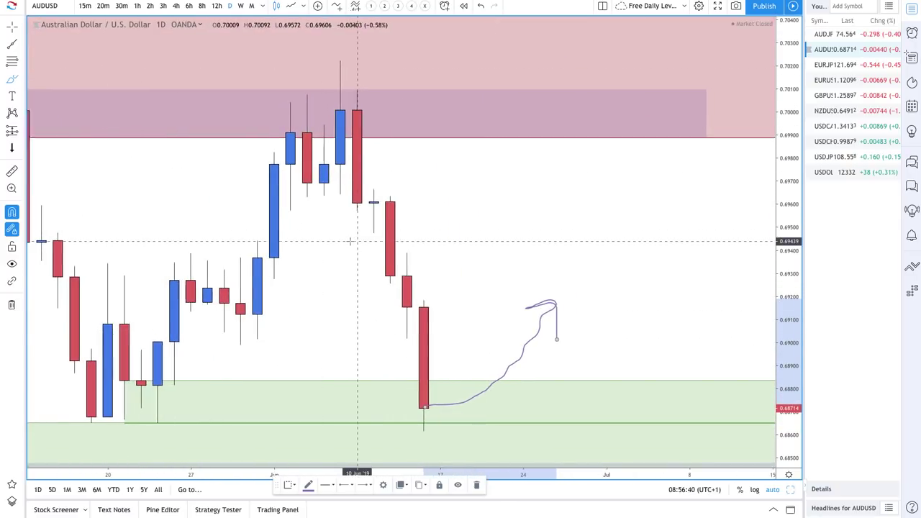
key("Left")
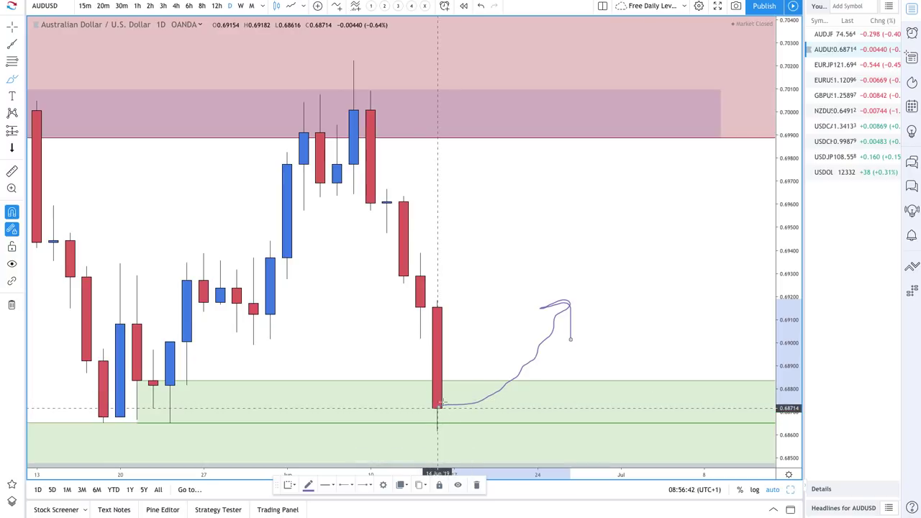
left_click(11, 63)
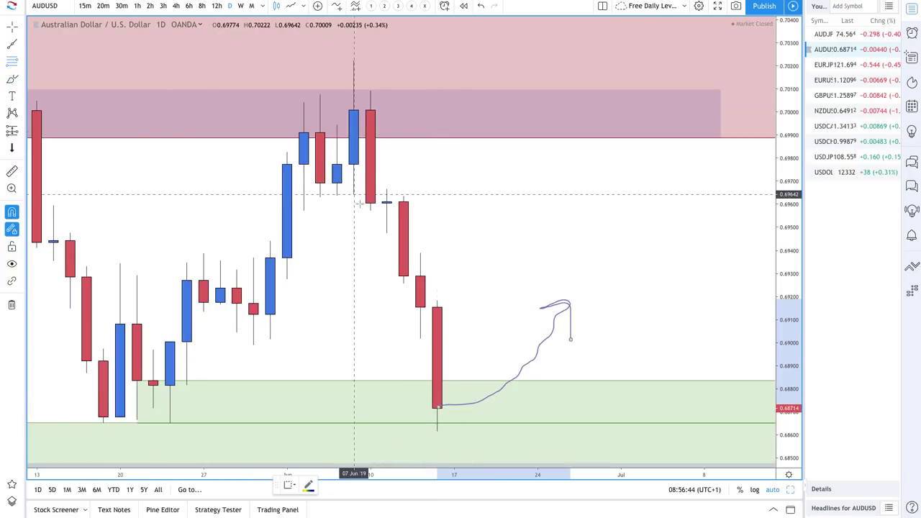
Draw a thin rectangle near 0.6961–0.6967 and apply the Supply Zone template to it.
left_click(387, 202)
left_click(389, 190)
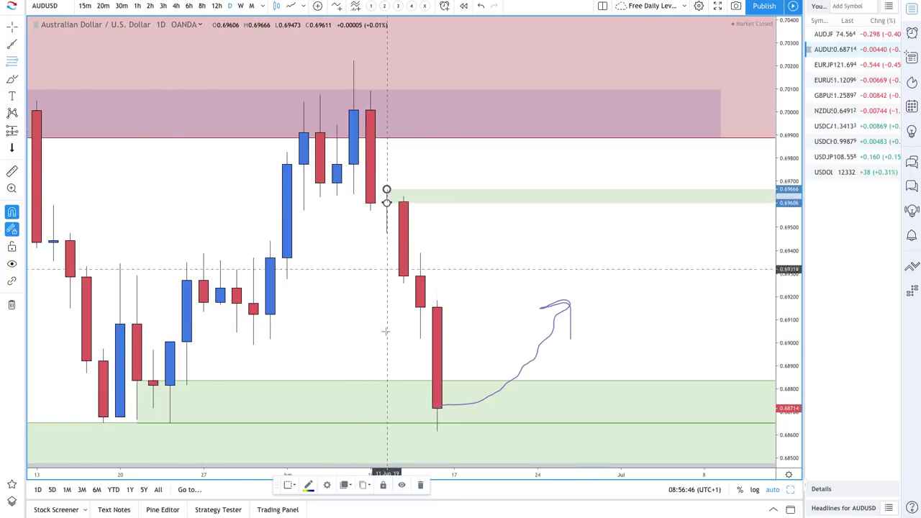
left_click(290, 485)
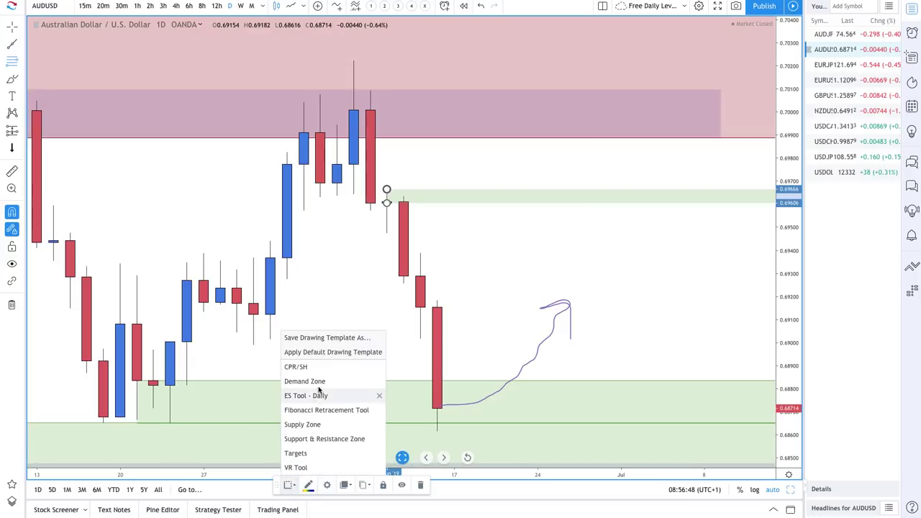
left_click(303, 424)
scroll(552, 202, "down", 3)
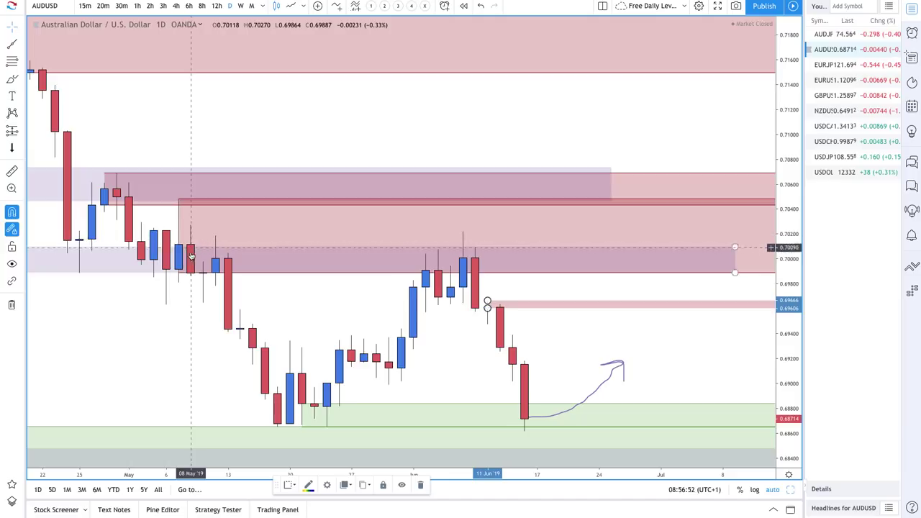
Extend the large pink supply zone's lower edge down to about 0.6977.
left_click(265, 269)
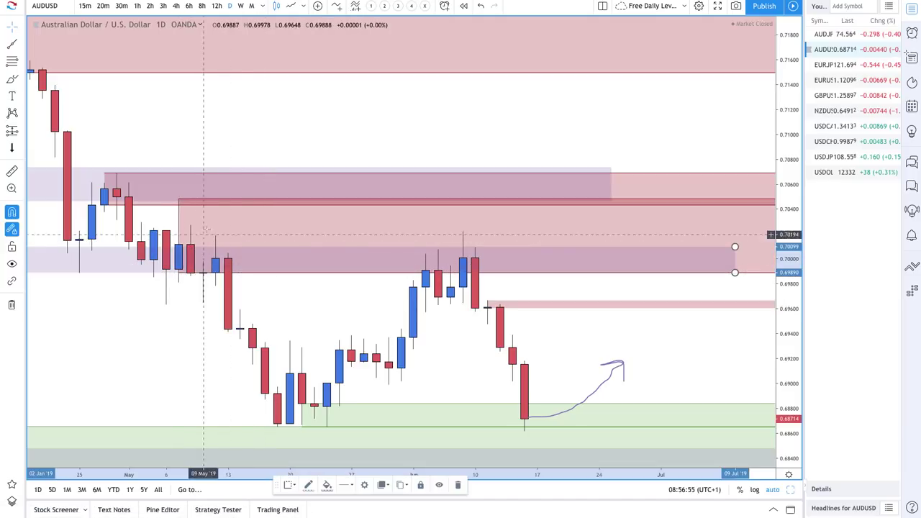
left_click(761, 269)
left_click_drag(216, 272, 464, 287)
scroll(597, 308, "down", 4)
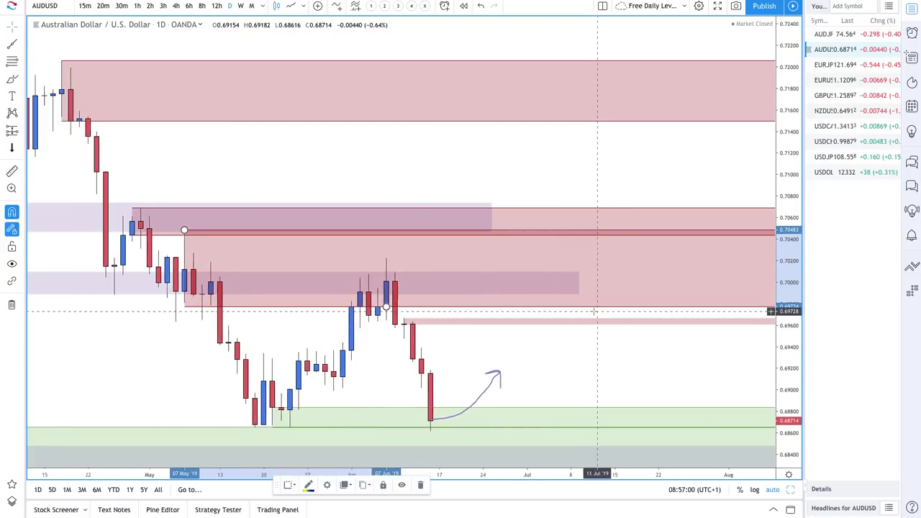
Brush three zig-zag arrows projecting AUDUSD up into the supply zones and back down.
left_click(12, 80)
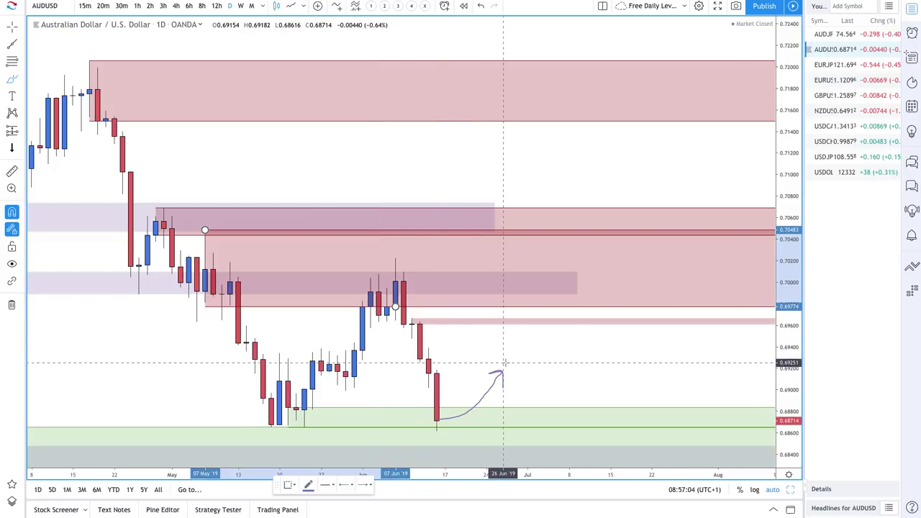
left_click_drag(504, 363, 529, 321)
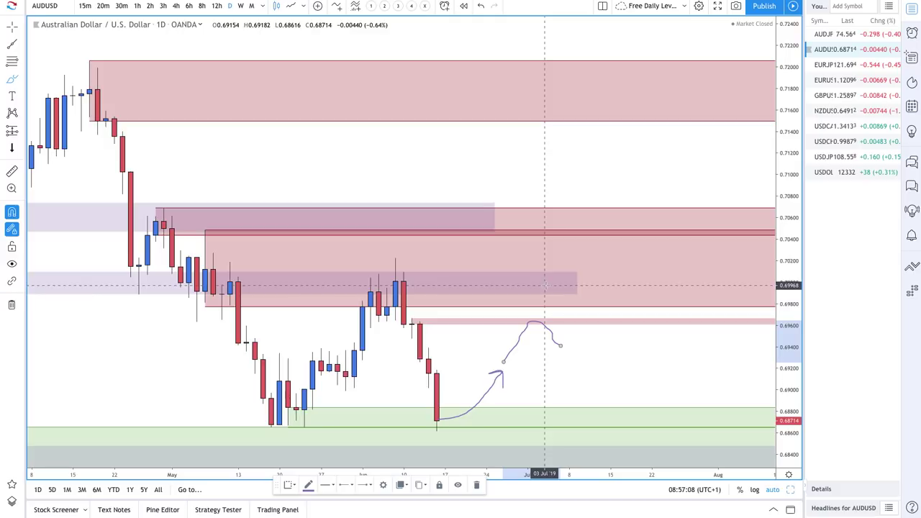
mouse_move(548, 282)
left_mouse_down()
mouse_move(597, 347)
mouse_move(610, 337)
left_mouse_up()
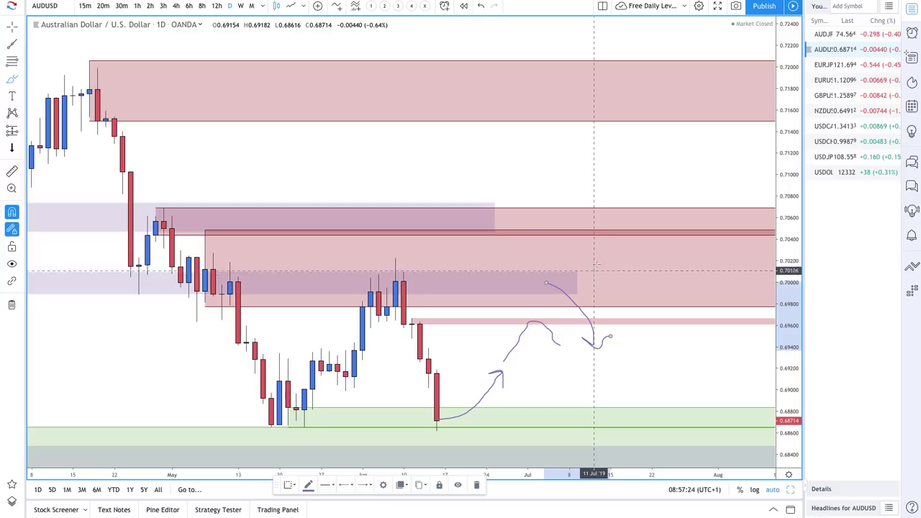
mouse_move(578, 272)
left_mouse_down()
mouse_move(597, 242)
mouse_move(641, 236)
mouse_move(670, 286)
mouse_move(677, 267)
left_mouse_up()
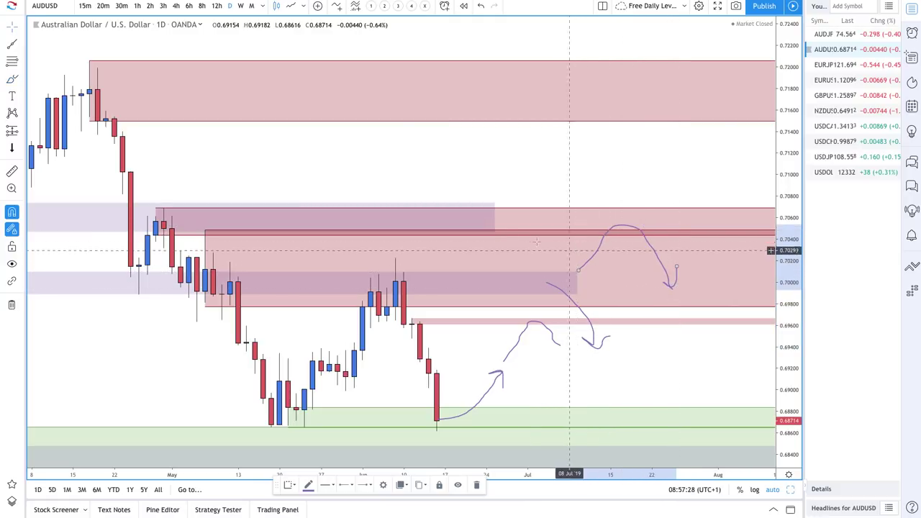
Extend the upper supply zone further to the right.
left_click_drag(503, 202, 685, 202)
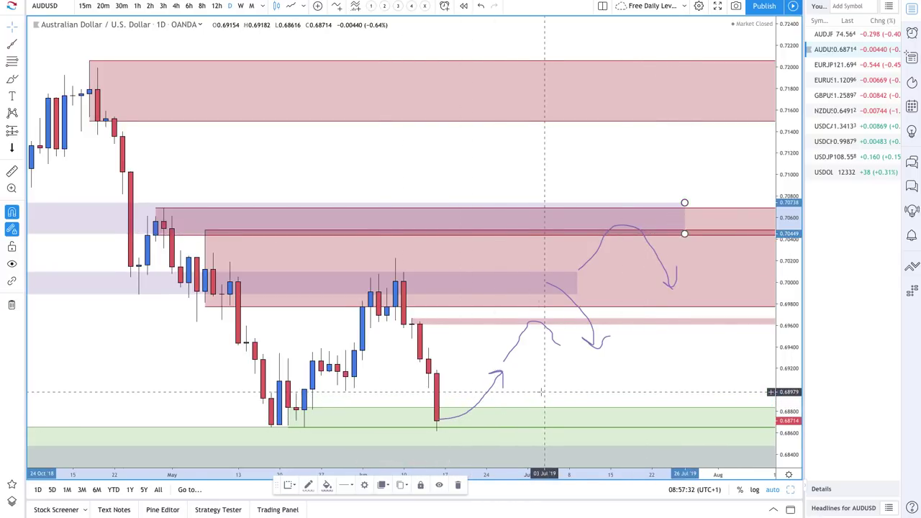
scroll(540, 392, "down", 3)
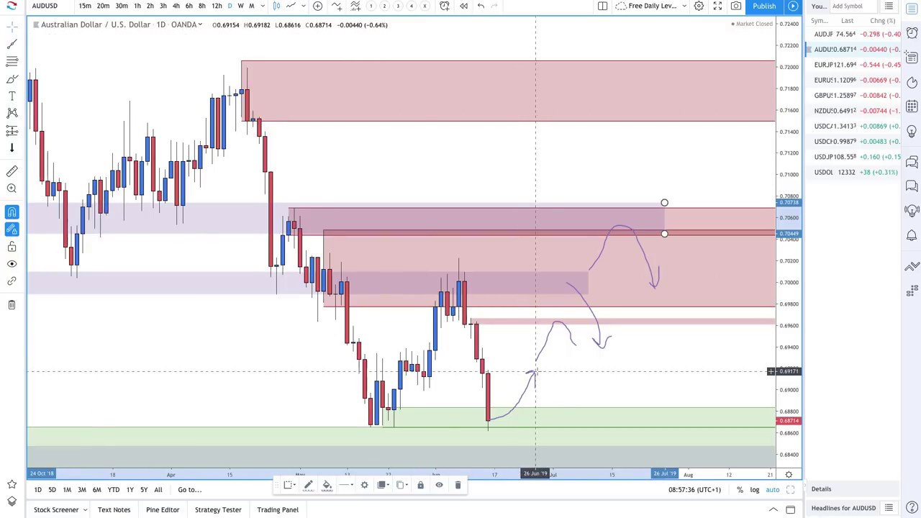
scroll(539, 371, "down", 3)
scroll(540, 371, "up", 3)
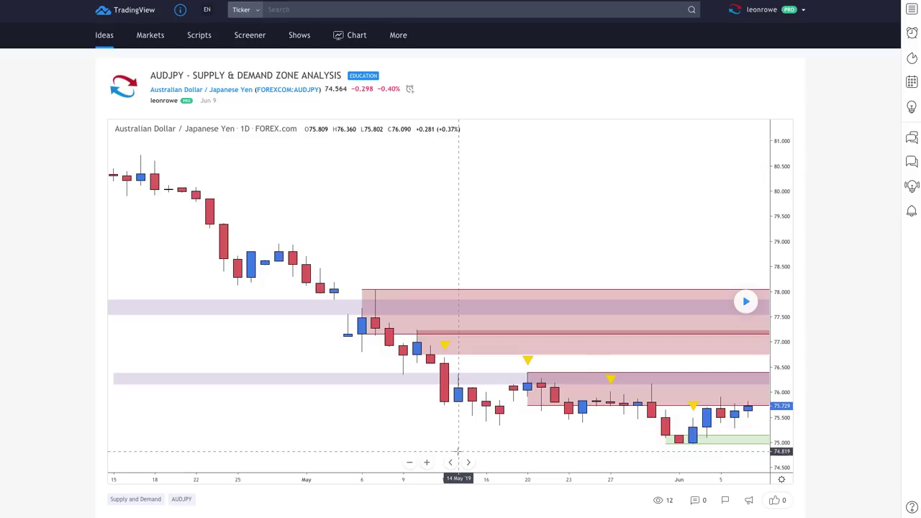
Zoom into the AUDJPY idea chart and load the bars formed after it was published.
left_click(427, 463)
left_click(427, 463)
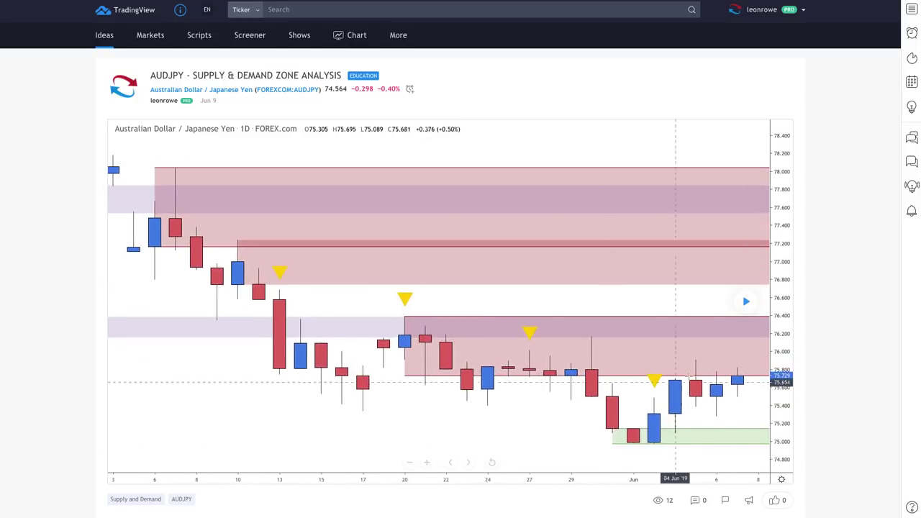
left_click(747, 301)
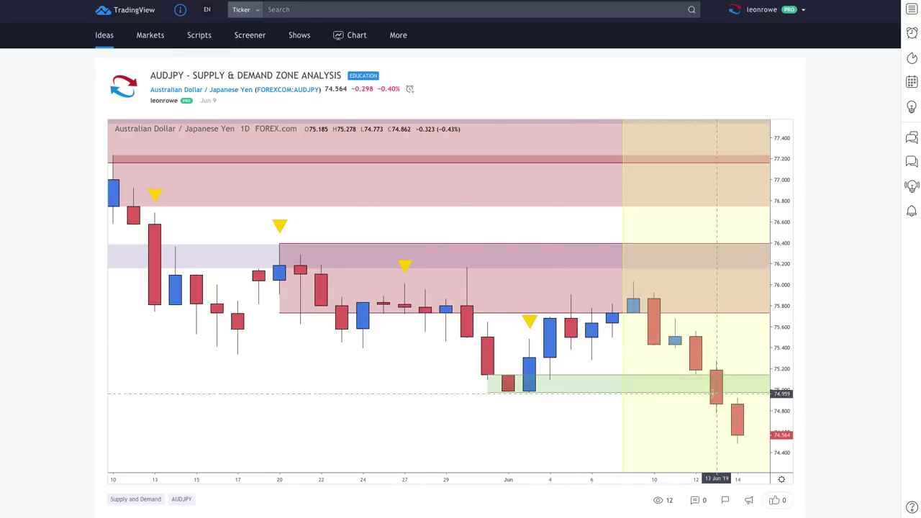
mouse_move(168, 36)
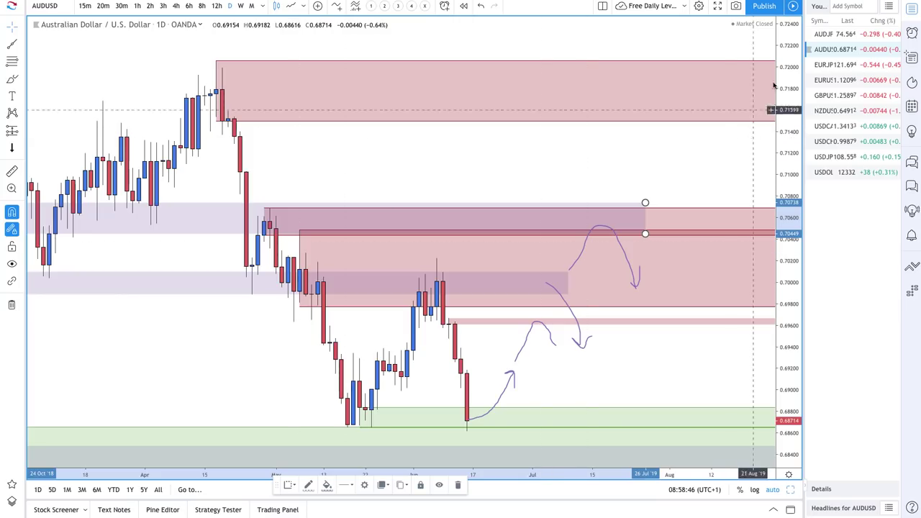
Switch the chart to AUDJPY daily and zoom out to show several years of history.
left_click(831, 37)
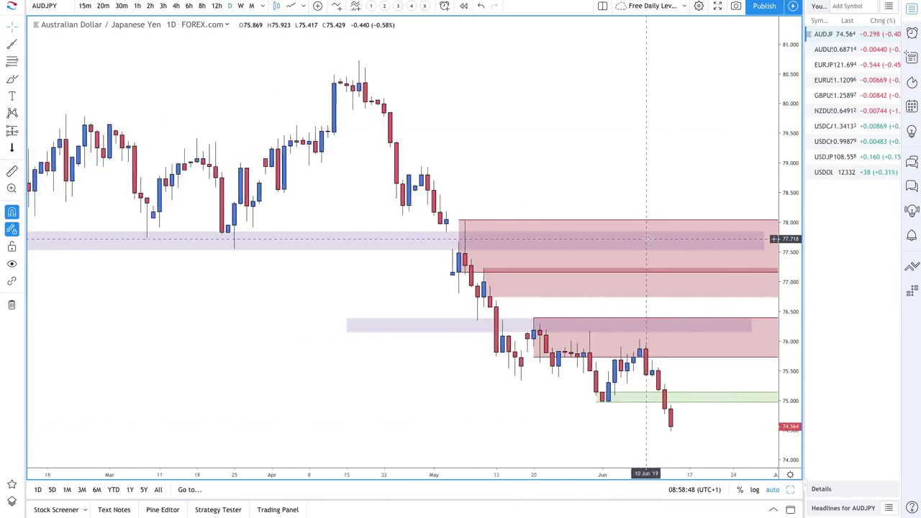
scroll(647, 238, "down", 8)
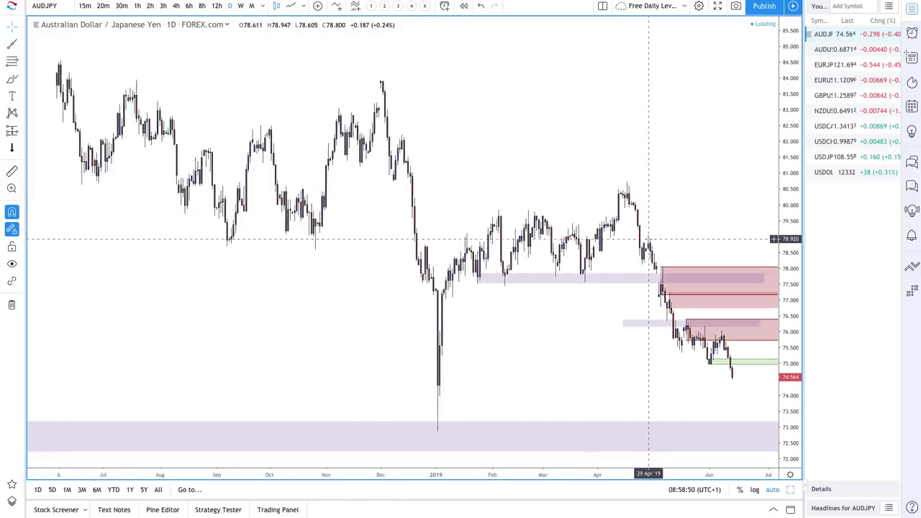
scroll(648, 238, "down", 8)
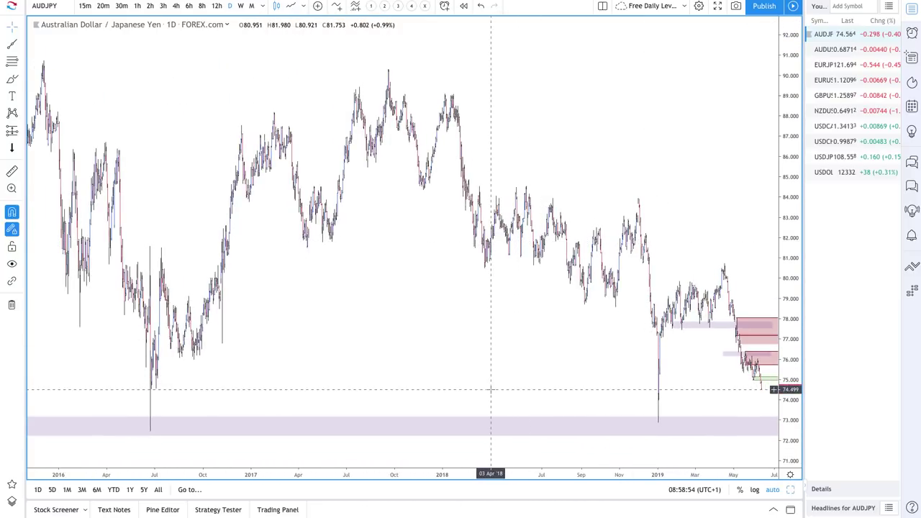
scroll(491, 388, "left", 10)
scroll(491, 389, "up", 5)
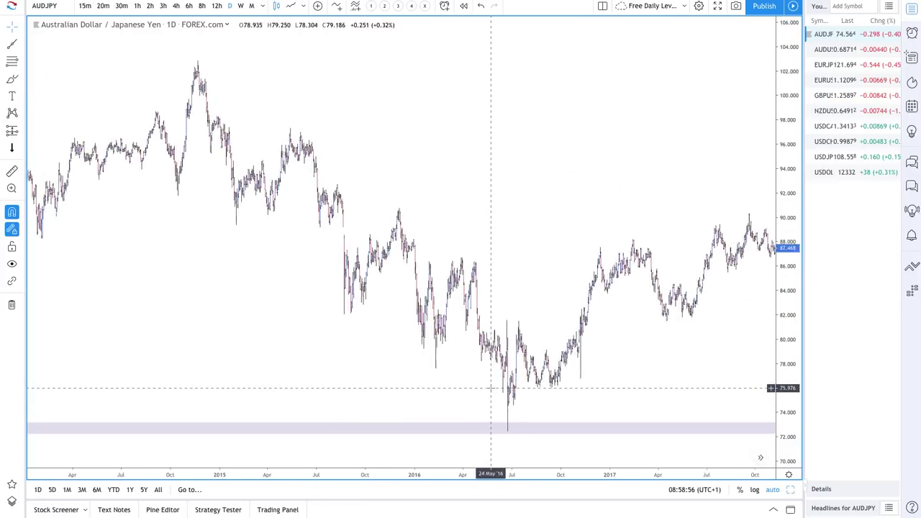
scroll(491, 389, "up", 6)
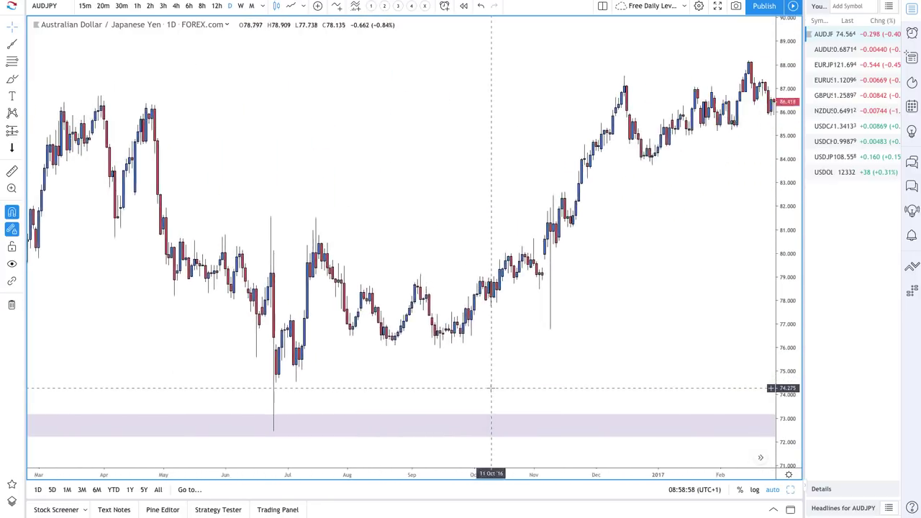
Choose the Rectangle tool from the shapes flyout.
left_click(17, 79)
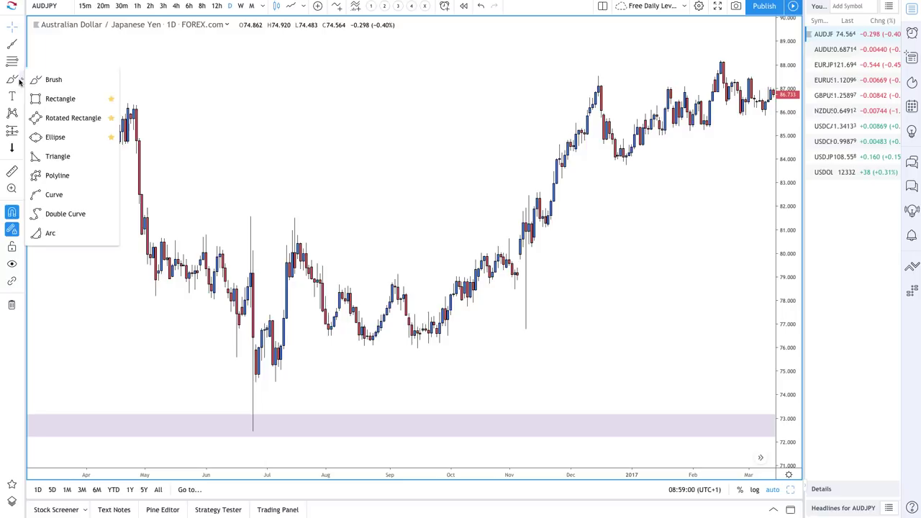
left_click(62, 97)
scroll(246, 227, "down", 3)
scroll(246, 227, "down", 8)
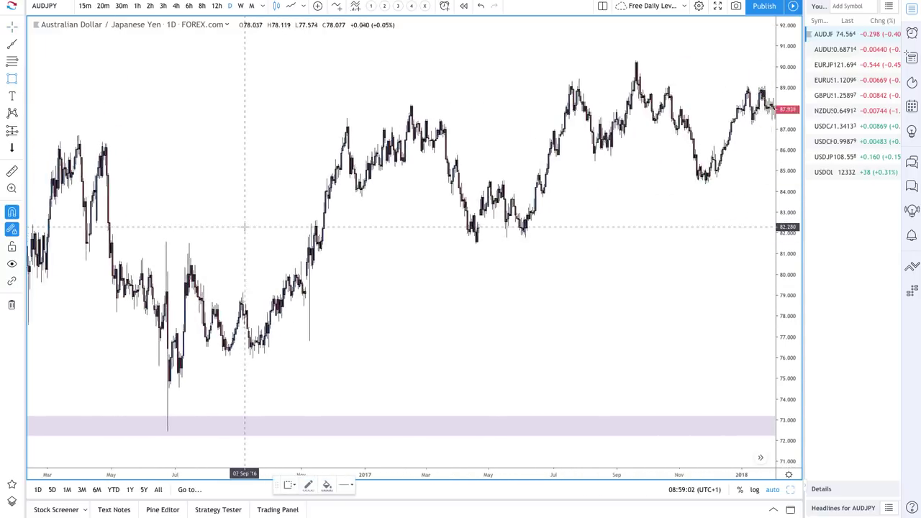
scroll(245, 228, "down", 1)
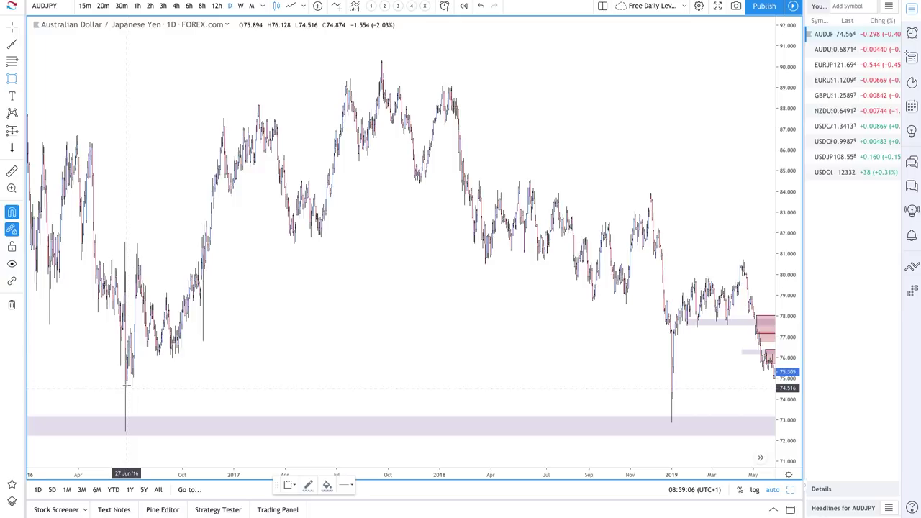
Draw the green demand zone from the 2 Jan 2019 low, spanning 72.87 to 74.65.
left_click_drag(127, 389, 716, 387)
scroll(434, 384, "up", 5)
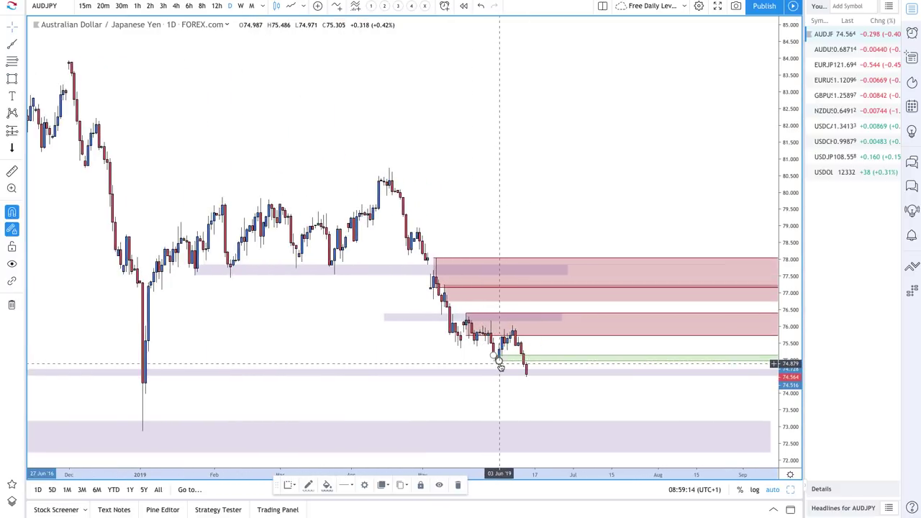
left_click_drag(500, 366, 142, 430)
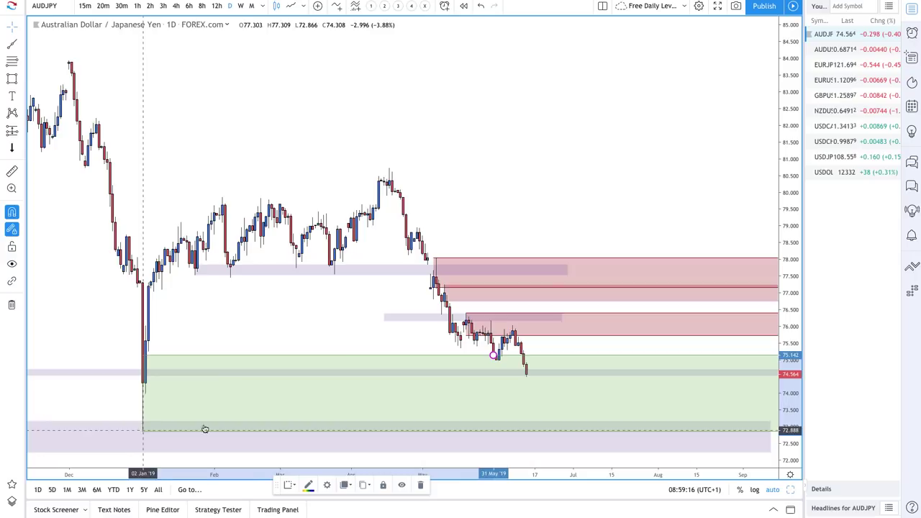
left_click_drag(493, 356, 151, 372)
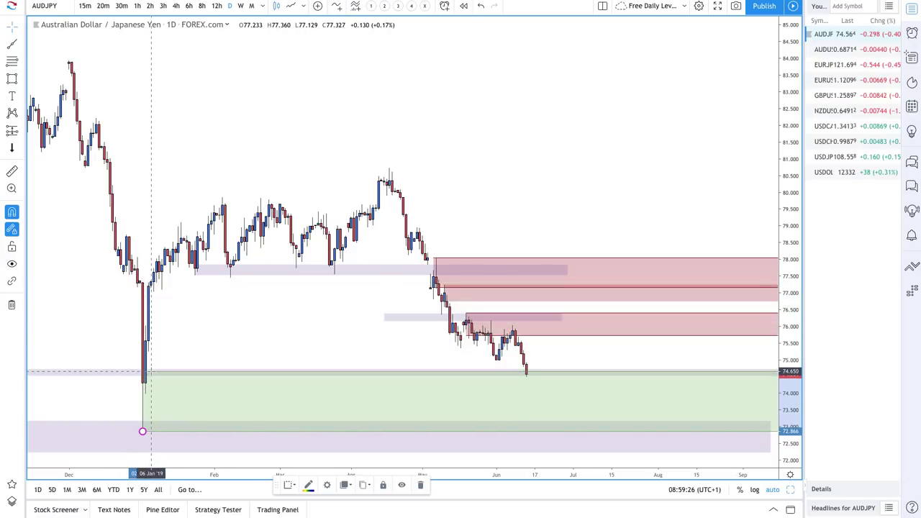
scroll(256, 398, "down", 8)
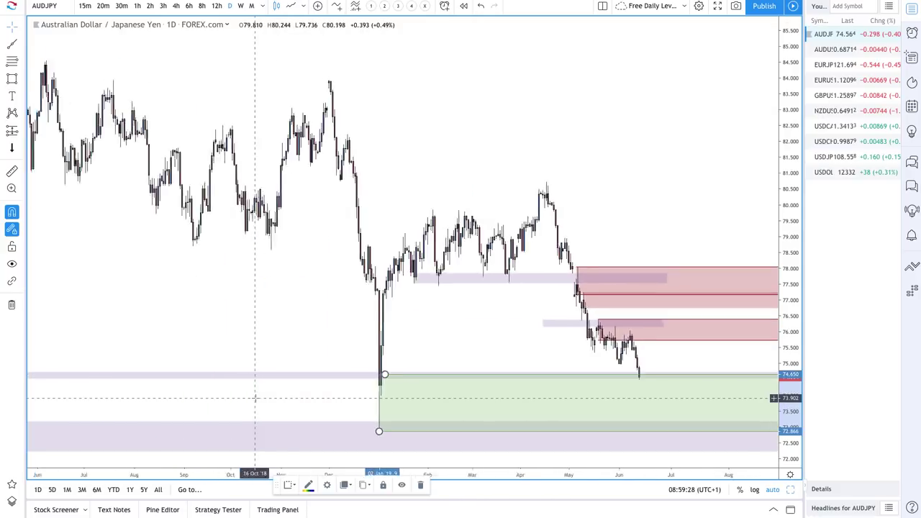
scroll(256, 398, "down", 2)
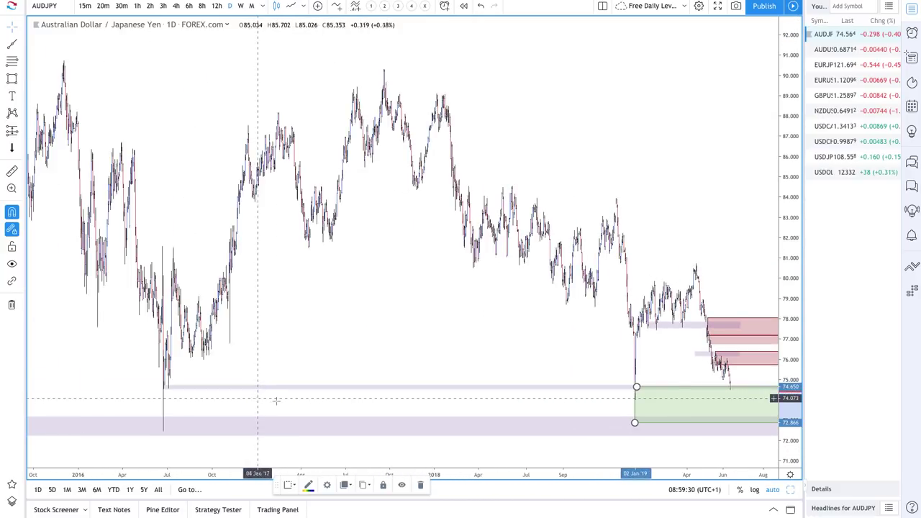
scroll(634, 408, "up", 1)
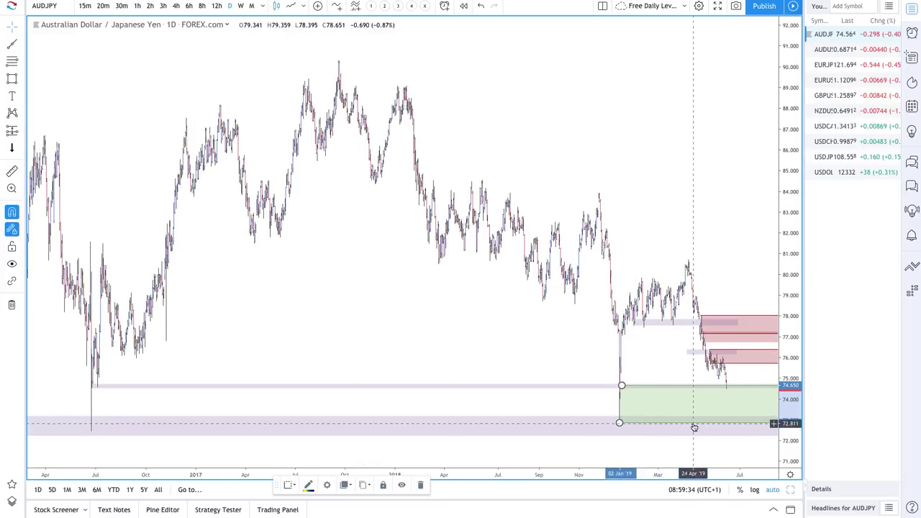
scroll(694, 428, "up", 5)
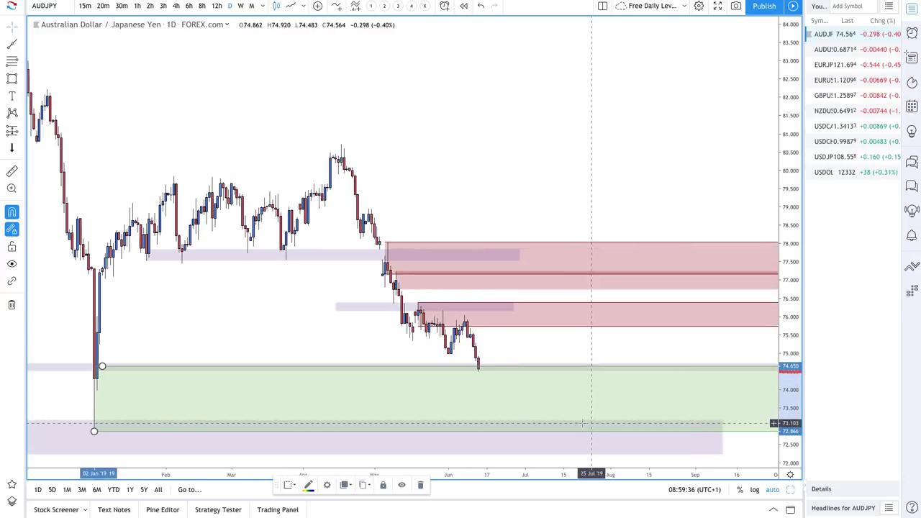
scroll(297, 321, "up", 1)
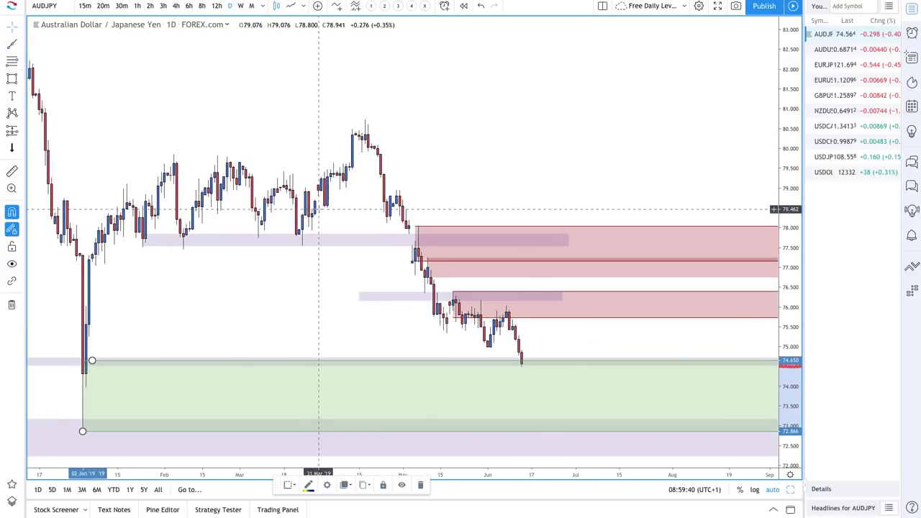
scroll(319, 209, "up", 3)
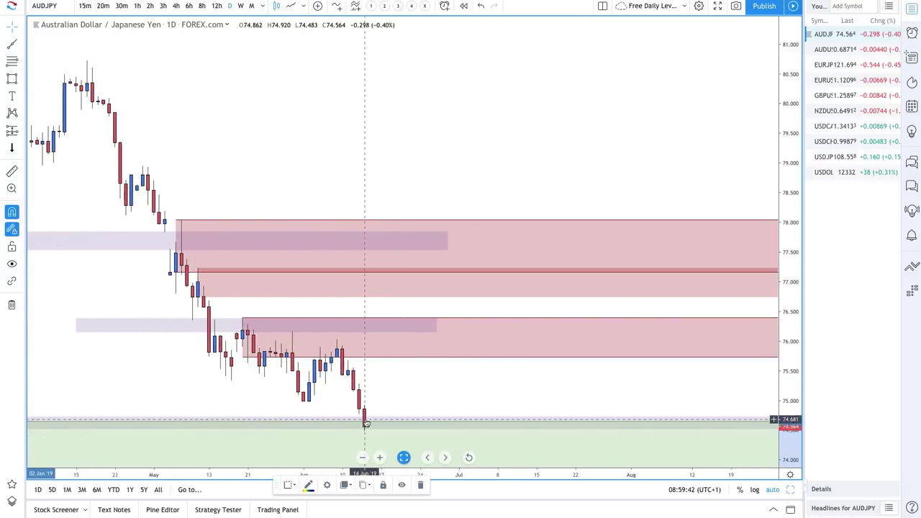
scroll(365, 426, "down", 3)
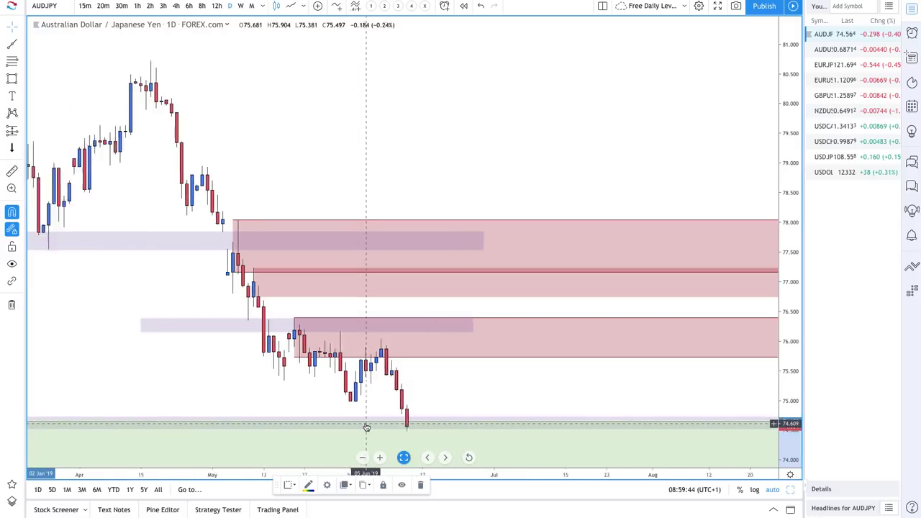
Brush a path on AUDJPY up from the latest low to the red supply zone, back down, then an upward arrowhead.
left_click(22, 87)
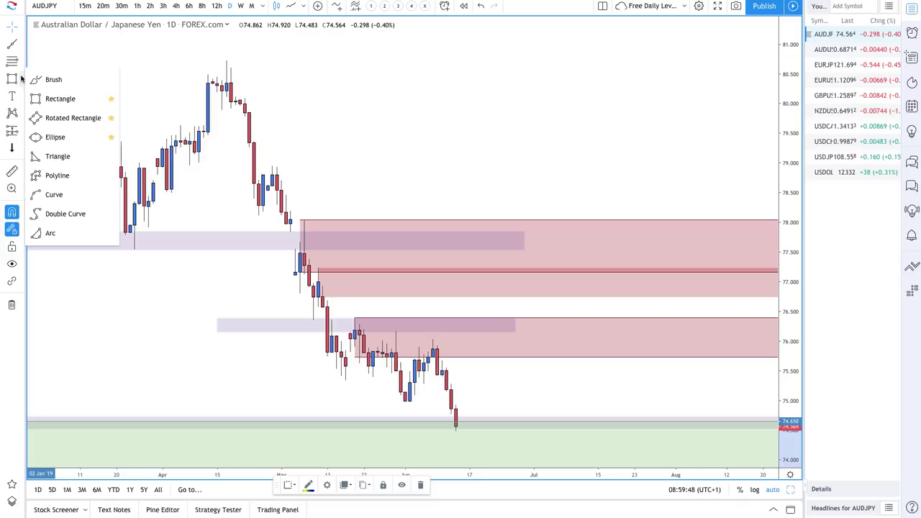
left_click(62, 79)
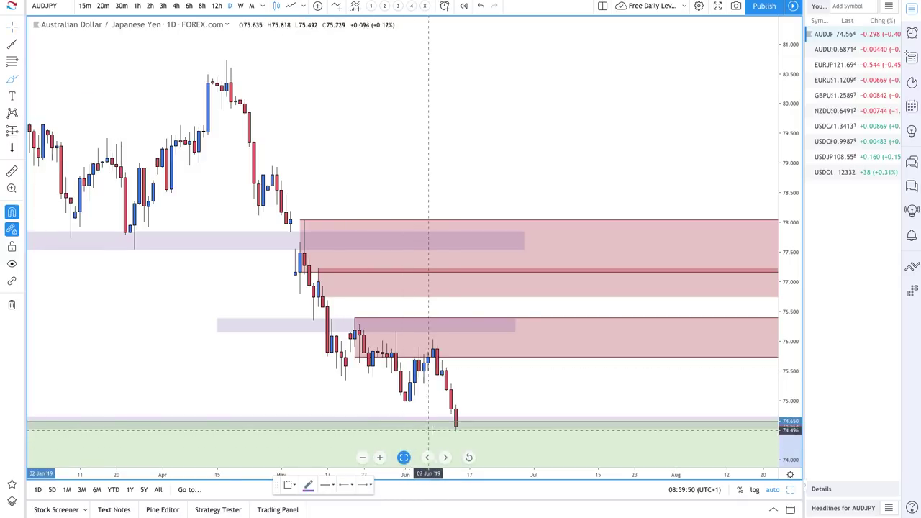
left_click_drag(455, 425, 478, 367)
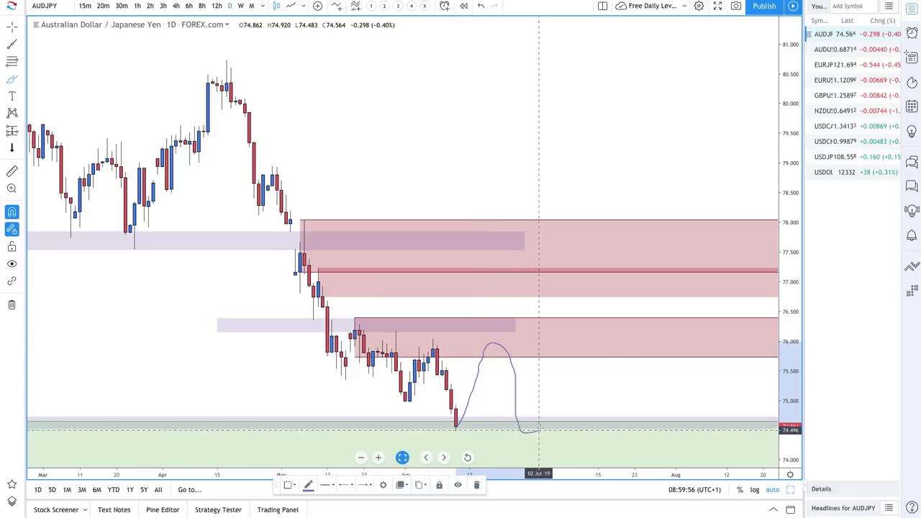
mouse_move(539, 430)
left_mouse_down()
mouse_move(566, 398)
mouse_move(561, 414)
left_mouse_up()
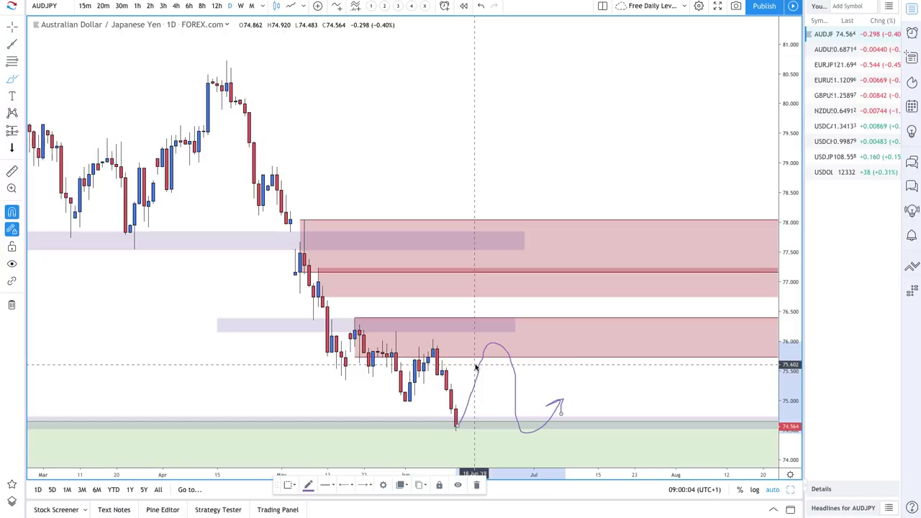
scroll(475, 367, "up", 5)
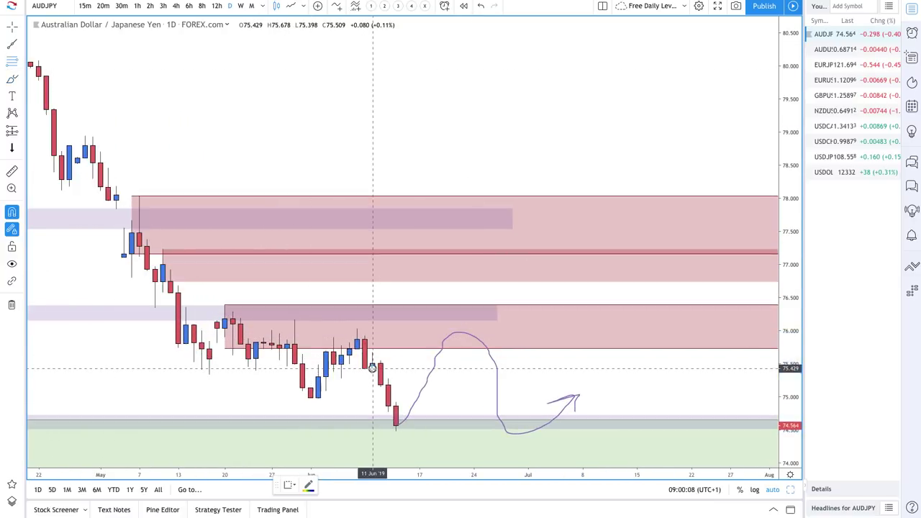
Mark a narrow pink supply zone above the latest candles and stretch the lavender zone to about 20 July.
left_click_drag(372, 368, 372, 353)
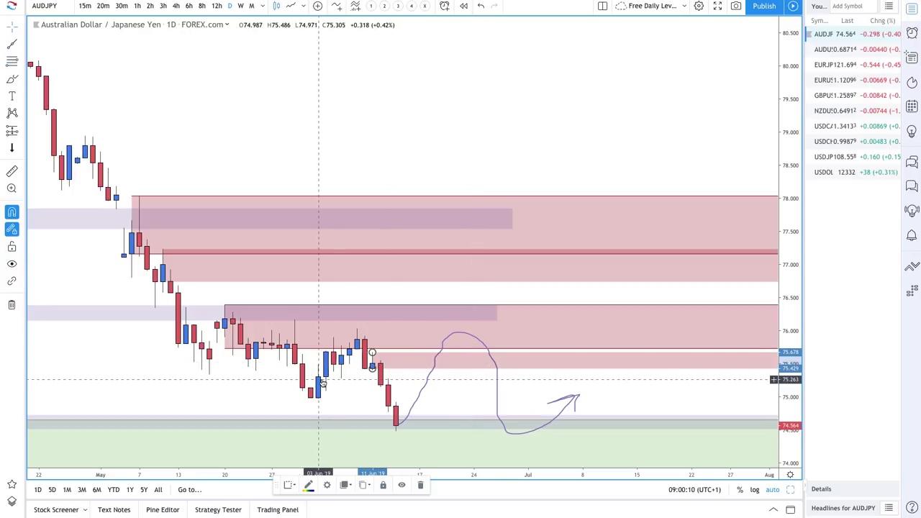
right_click(439, 358)
left_click(419, 357)
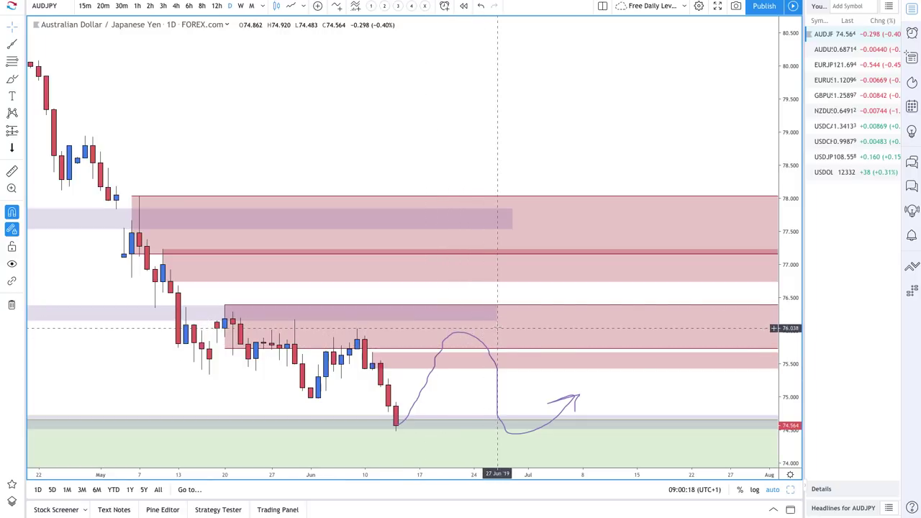
left_click_drag(497, 322, 691, 317)
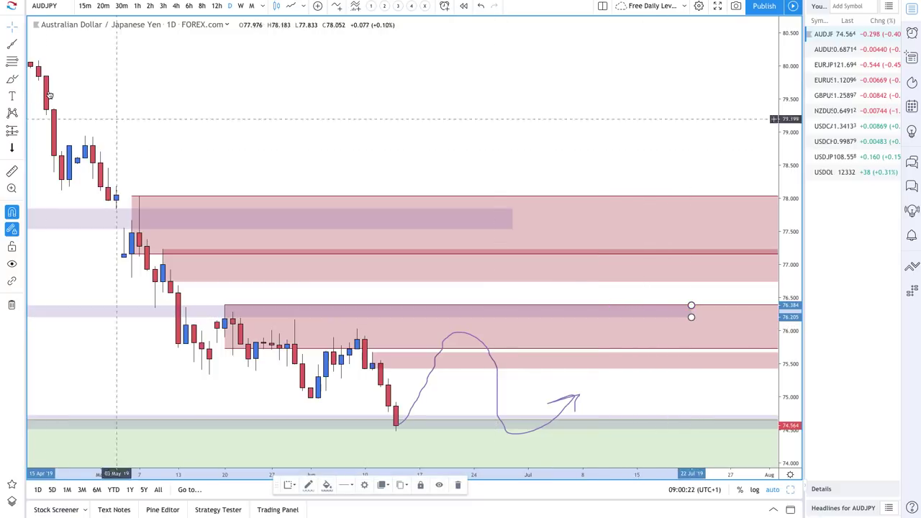
Draw a thin rectangle band near 75.4 from the mid-May lows to mid-July.
left_click(23, 80)
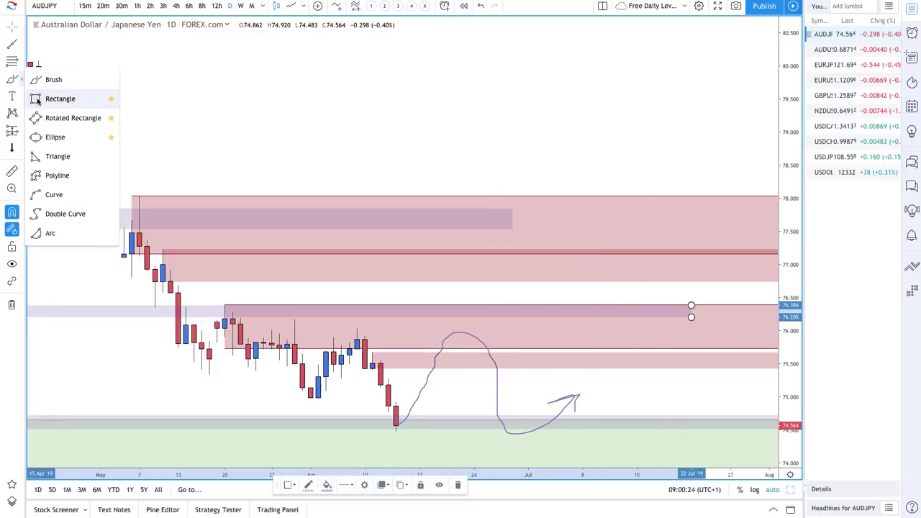
left_click(39, 98)
left_click(209, 372)
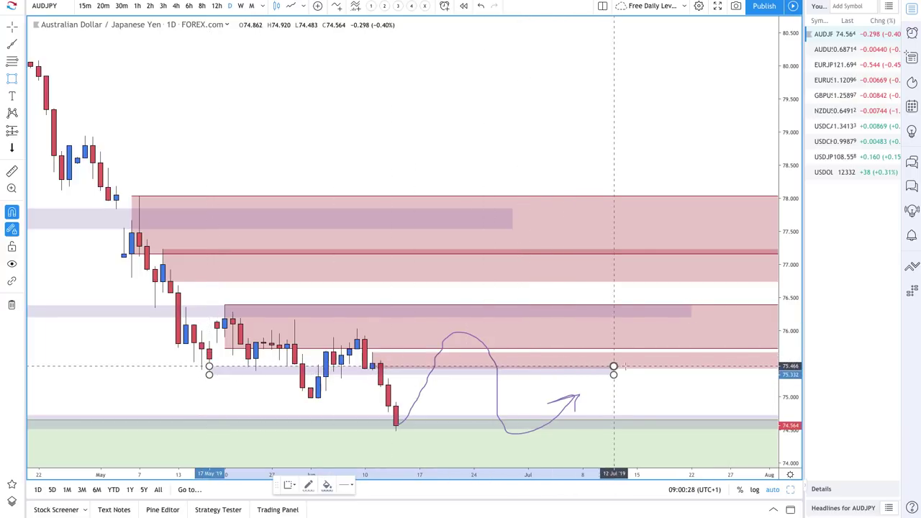
left_click(675, 365)
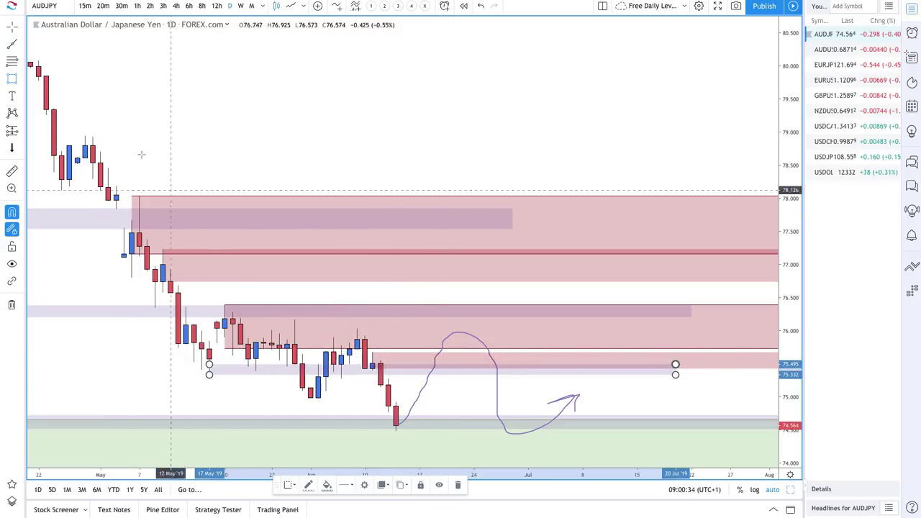
Brush a downward arrow from the projected peak toward the demand zone.
left_click(22, 79)
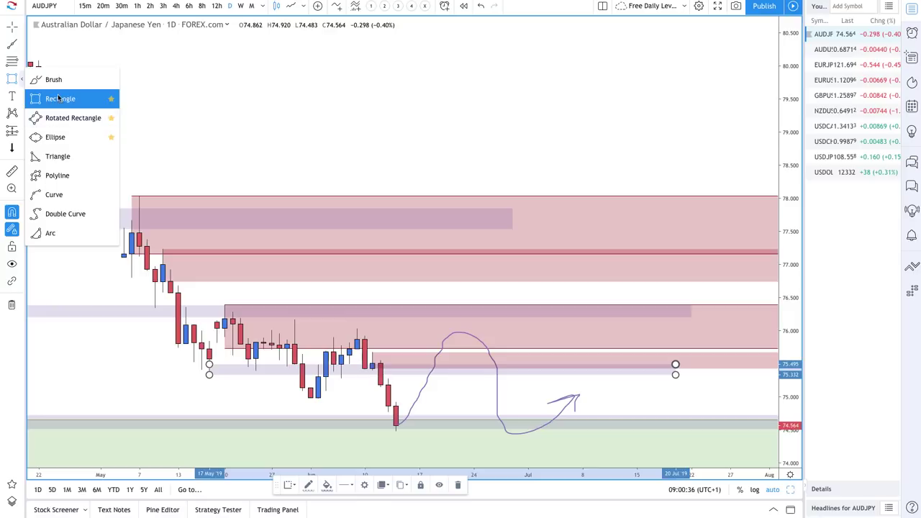
left_click(56, 81)
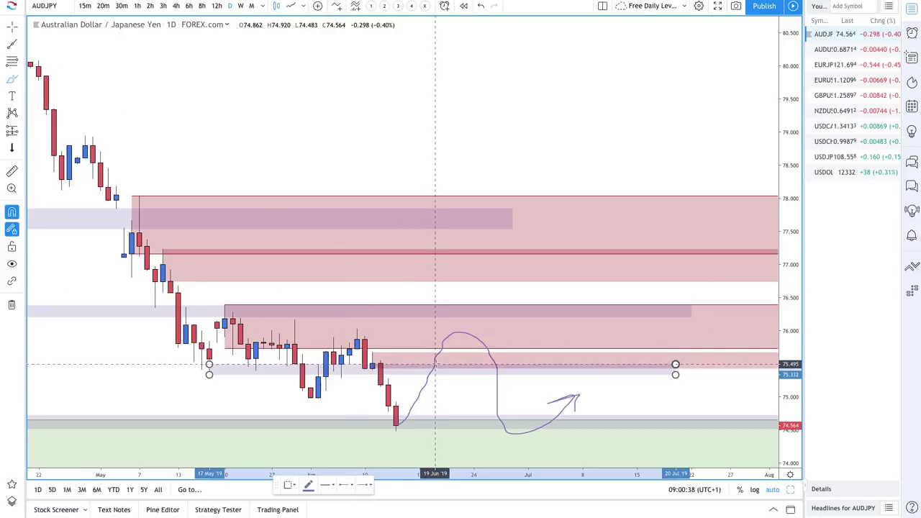
left_click_drag(435, 364, 473, 415)
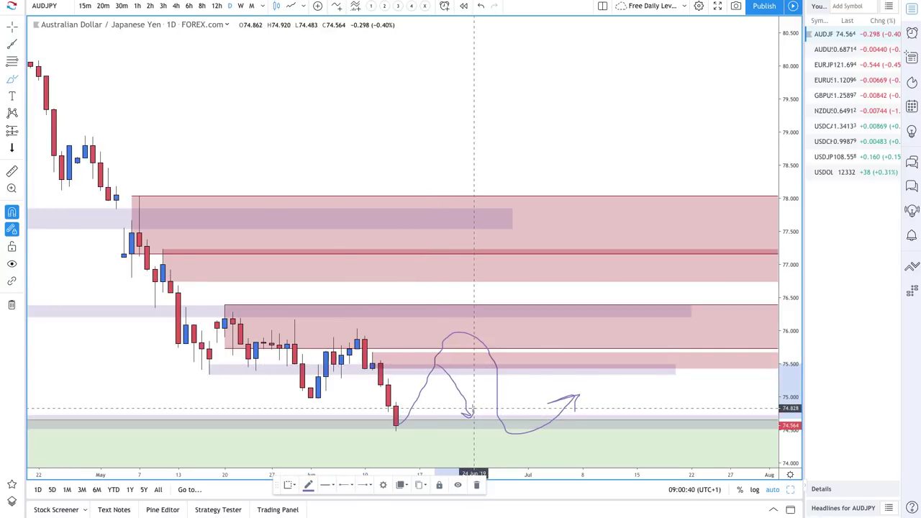